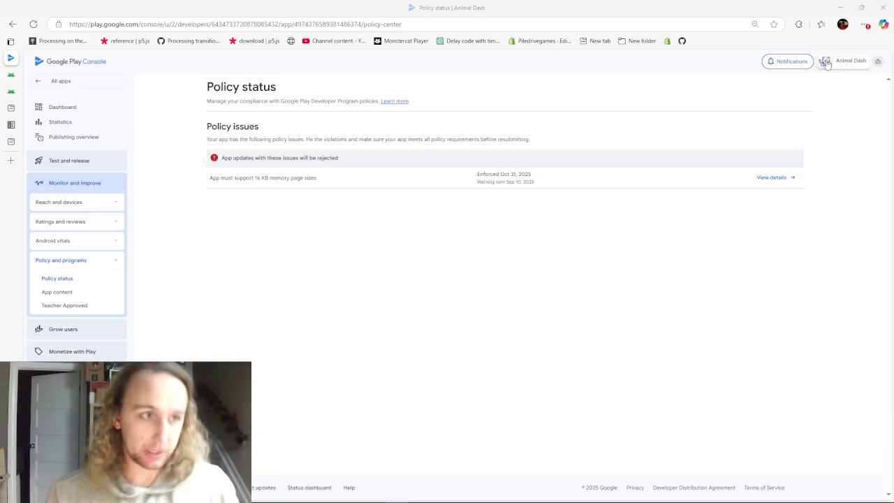
- Review the 16 KB memory page size policy issue and open its details
drag(208, 179, 329, 180)
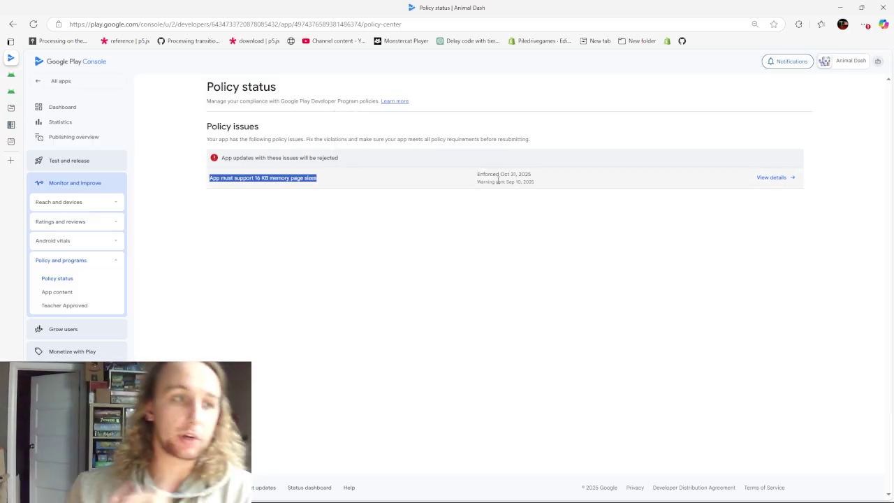
click(718, 233)
click(771, 186)
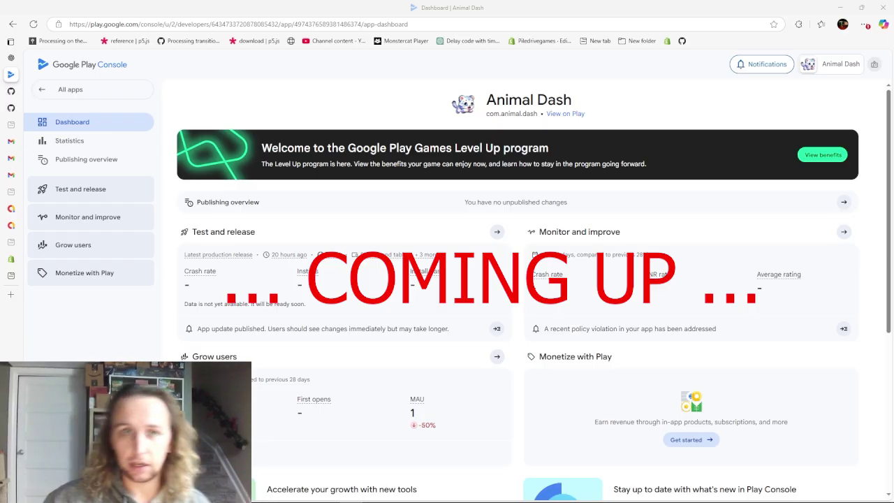
- Expand the Animal Dash policy violation notification and follow it to the Policy status page
click(767, 70)
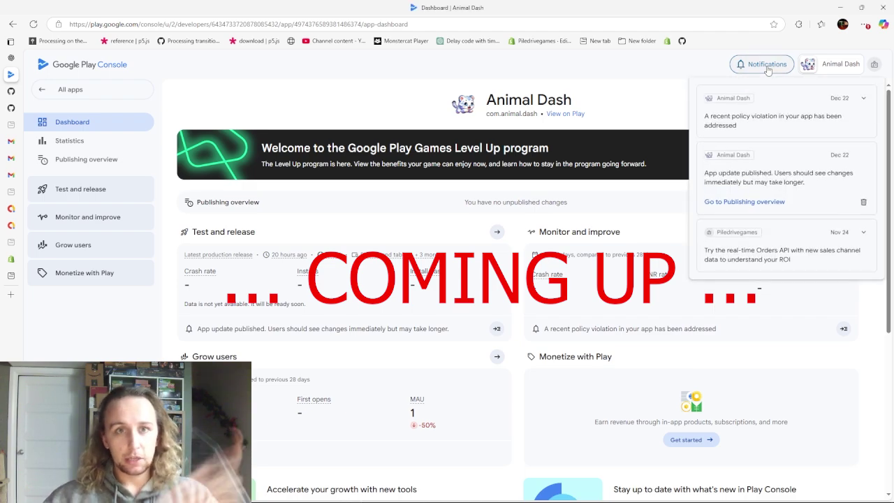
click(864, 98)
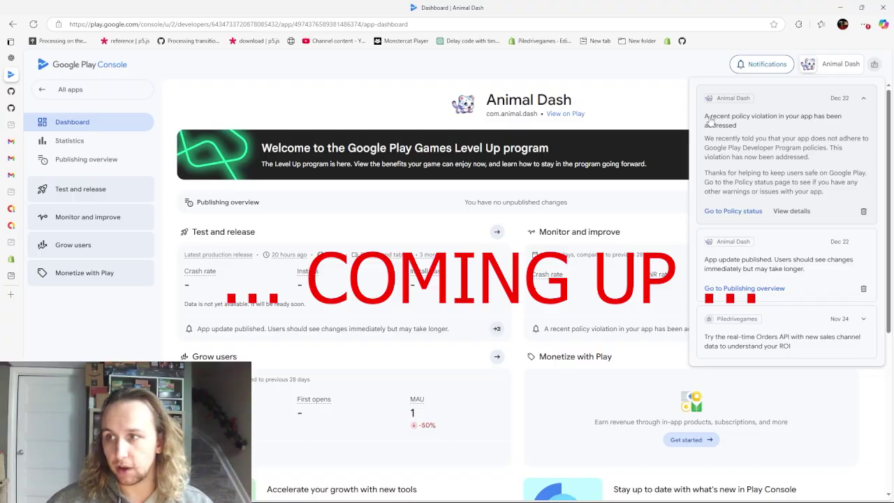
click(720, 211)
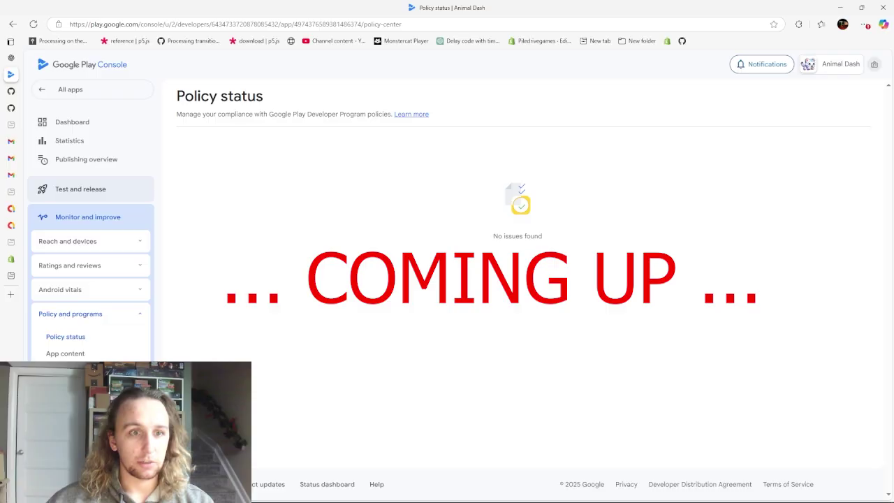
drag(183, 116, 354, 116)
click(368, 178)
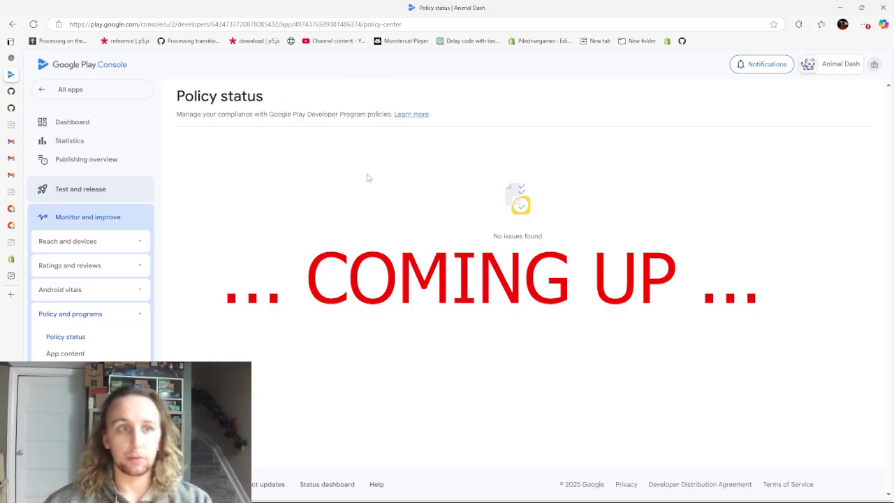
- Go to the Publishing overview from the app update notification
click(753, 73)
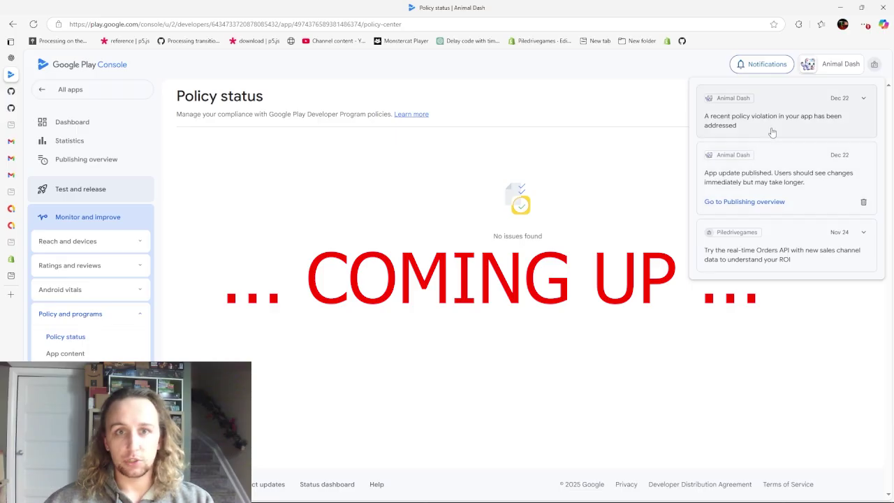
click(739, 201)
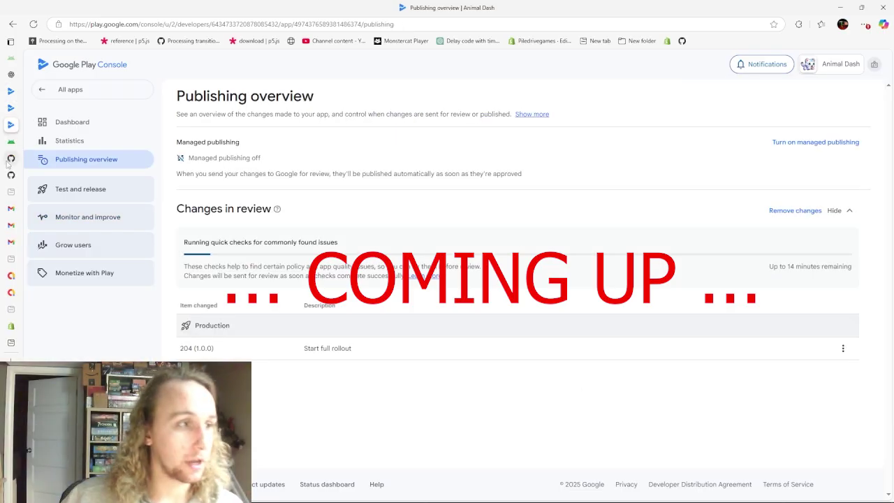
mouse_move(6, 196)
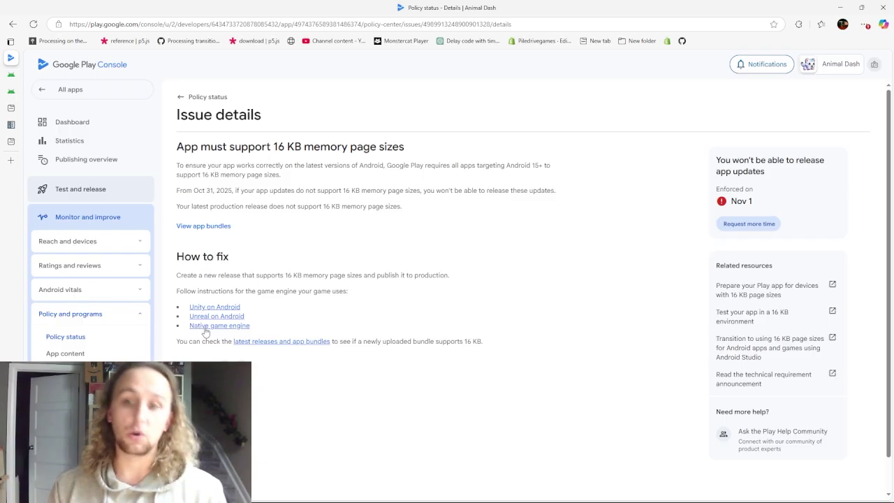
- Open the native game engine fix instructions in a new tab and switch to that tab
right_click(207, 326)
click(237, 336)
click(11, 77)
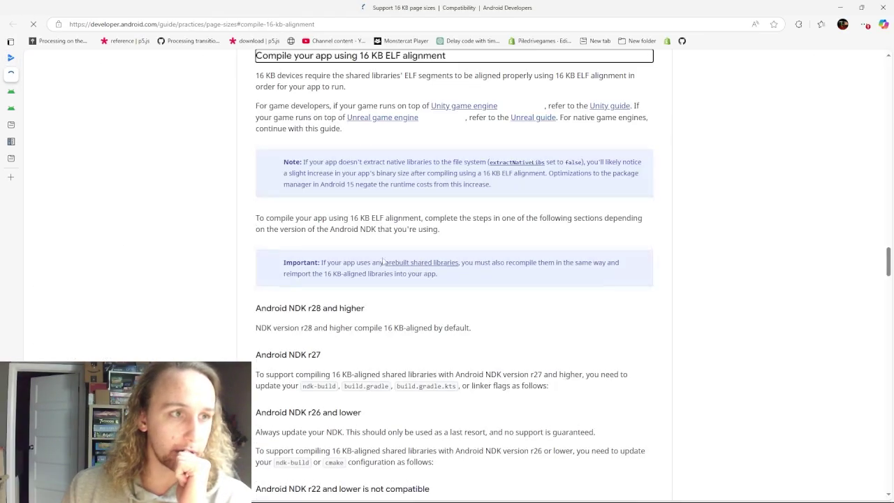
- Read the 16 KB ELF alignment guide, examining the requirements for Android NDK r22 and lower
scroll(541, 299, down, 3)
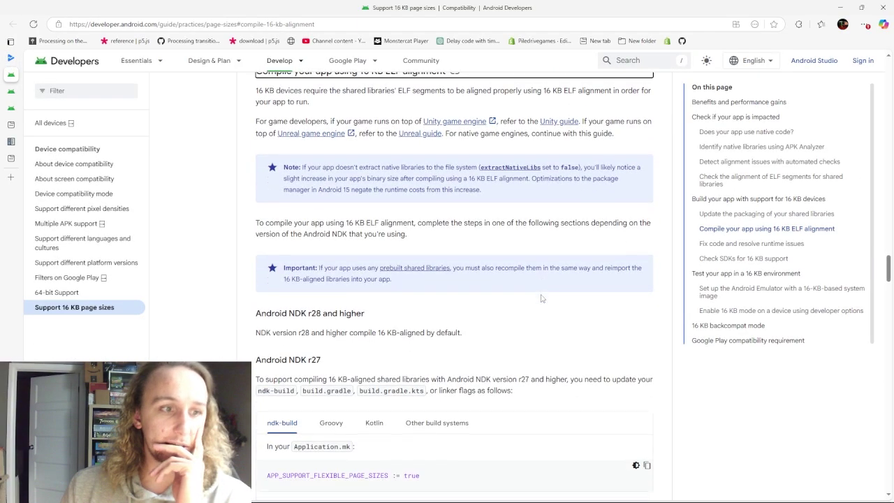
scroll(541, 298, down, 1)
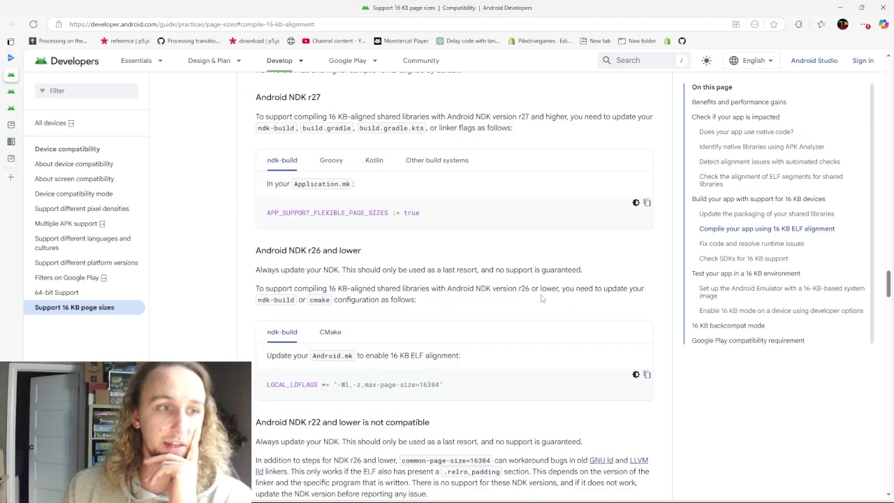
scroll(541, 298, up, 2)
scroll(541, 299, up, 2)
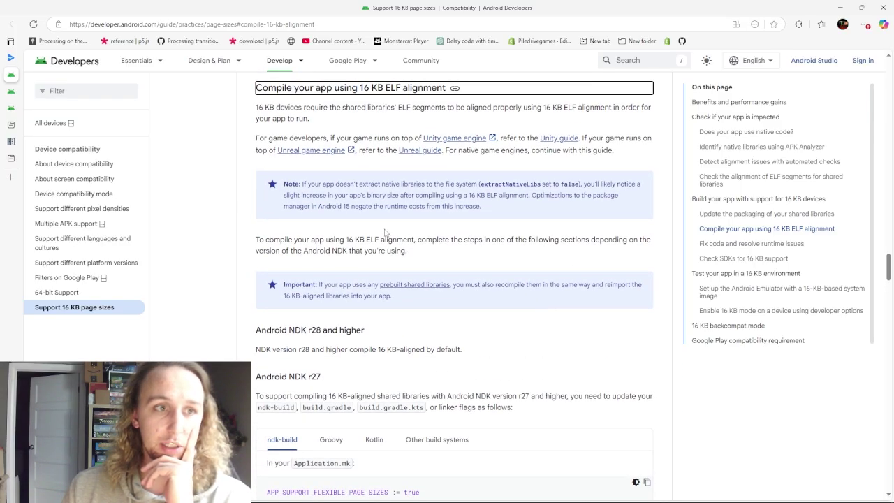
scroll(385, 232, down, 6)
drag(256, 189, 364, 190)
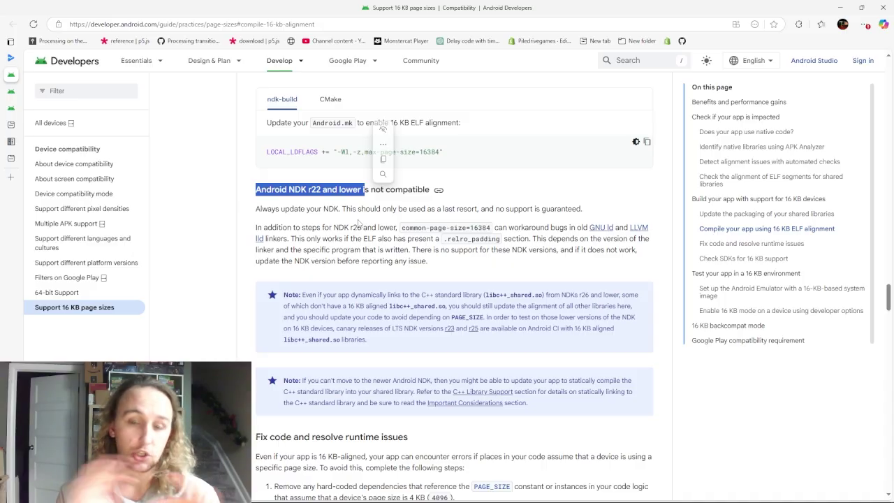
click(342, 241)
drag(319, 230, 498, 241)
click(465, 278)
scroll(458, 267, up, 1)
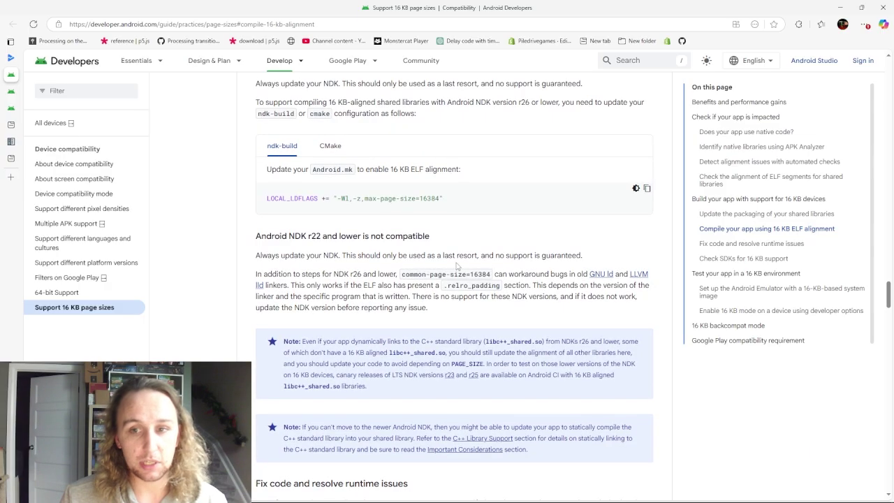
- Examine the guide's support note for Android NDK r26 and lower
scroll(457, 266, up, 3)
drag(255, 204, 342, 206)
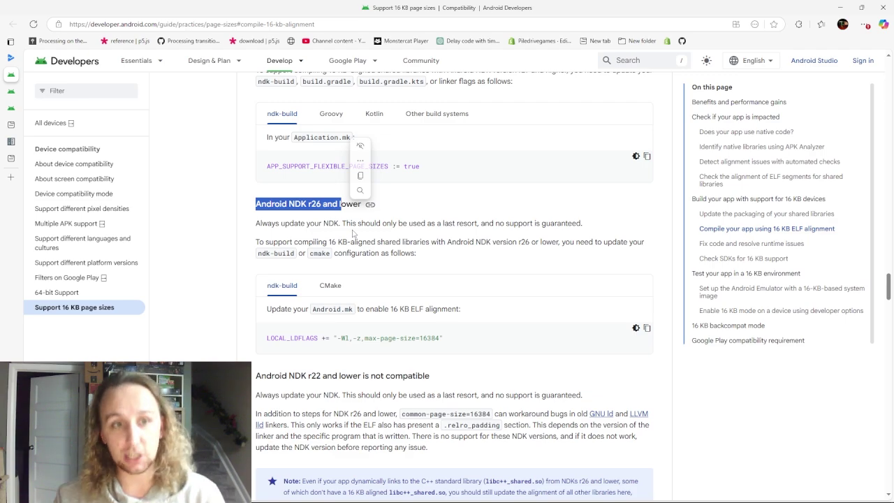
click(477, 241)
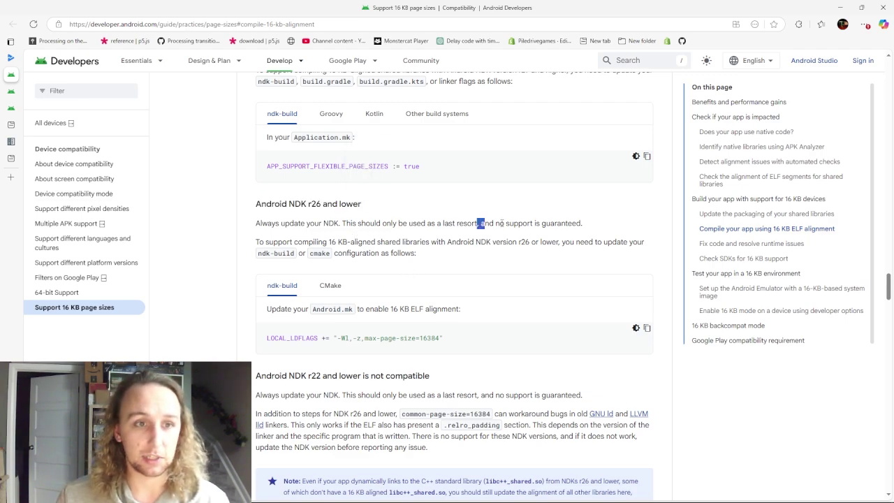
drag(481, 223, 595, 225)
click(476, 242)
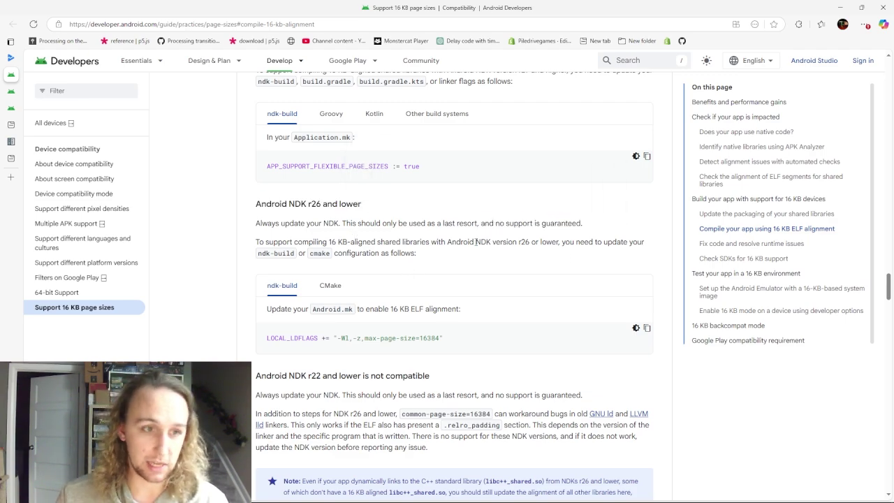
- Examine the guide's section on Android NDK r28 and higher
key(alt+Left)
drag(257, 237, 342, 256)
click(342, 273)
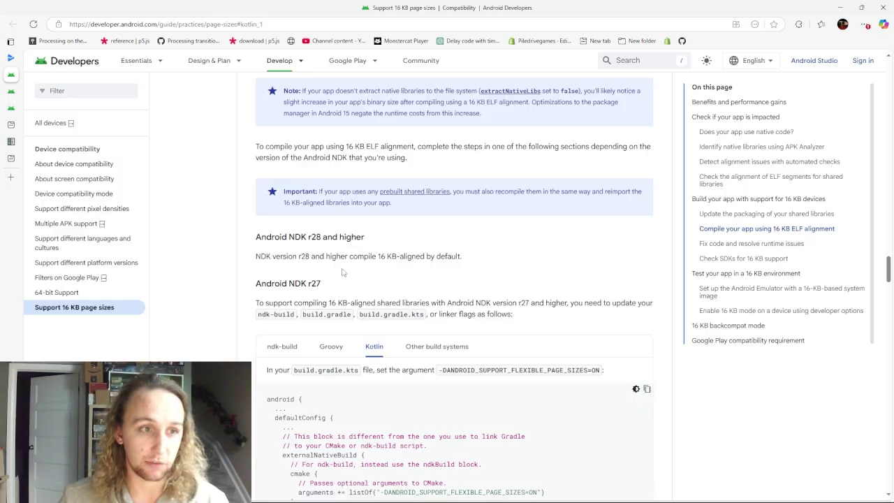
drag(276, 237, 352, 238)
click(363, 268)
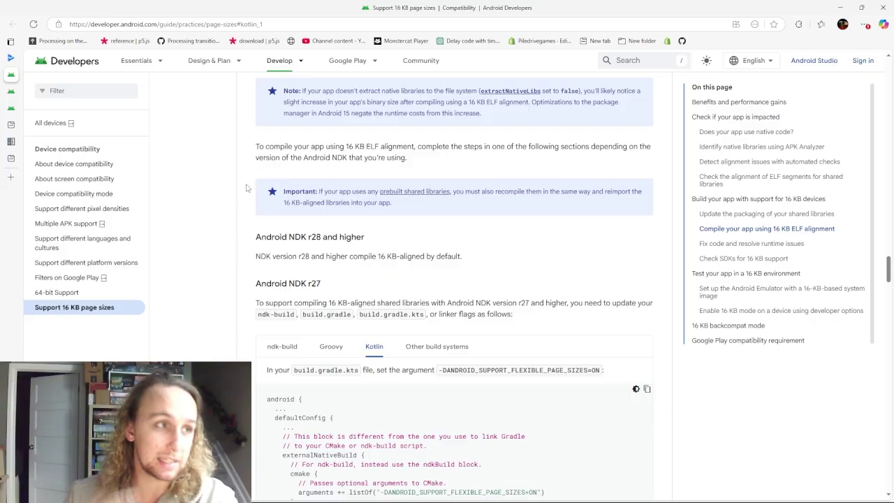
- Switch to the NDK Downloads page and examine its address and the latest LTS version section
click(10, 107)
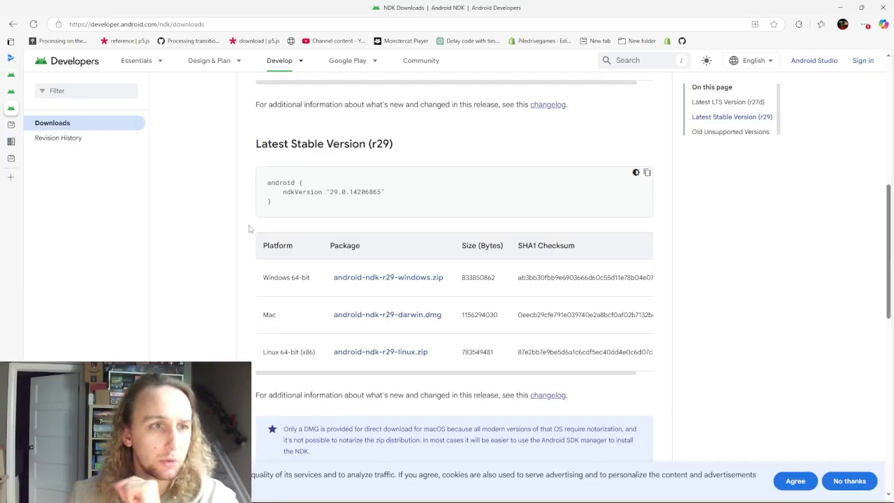
scroll(249, 228, up, 4)
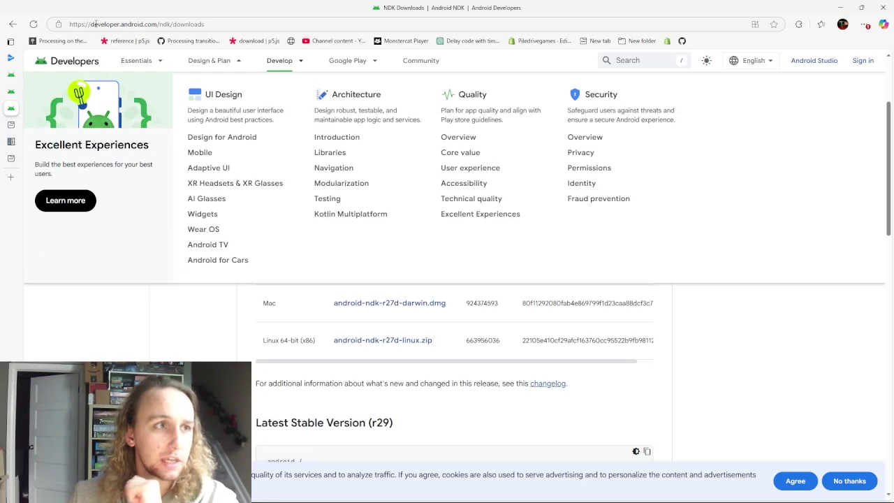
click(232, 23)
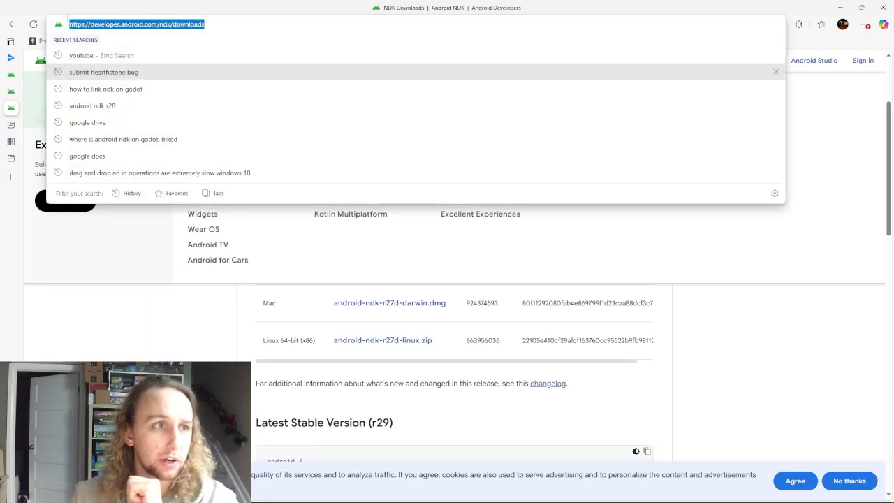
click(146, 256)
scroll(279, 261, down, 3)
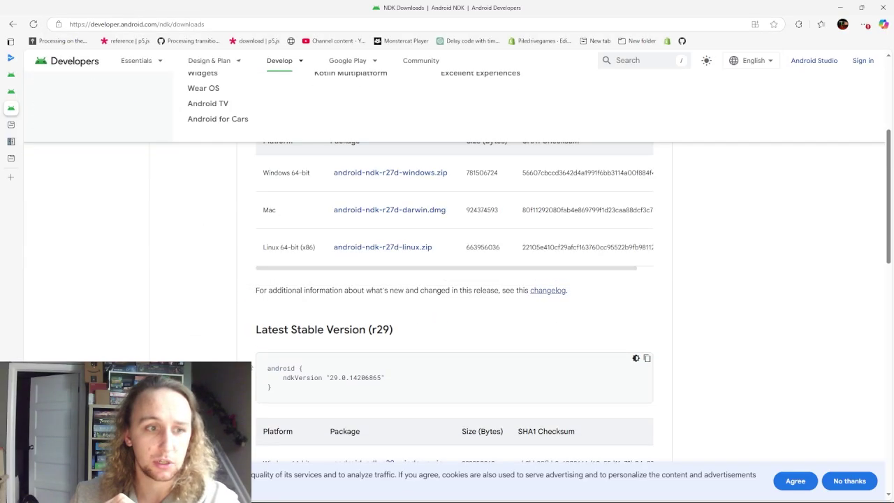
scroll(279, 294, up, 1)
drag(271, 179, 375, 185)
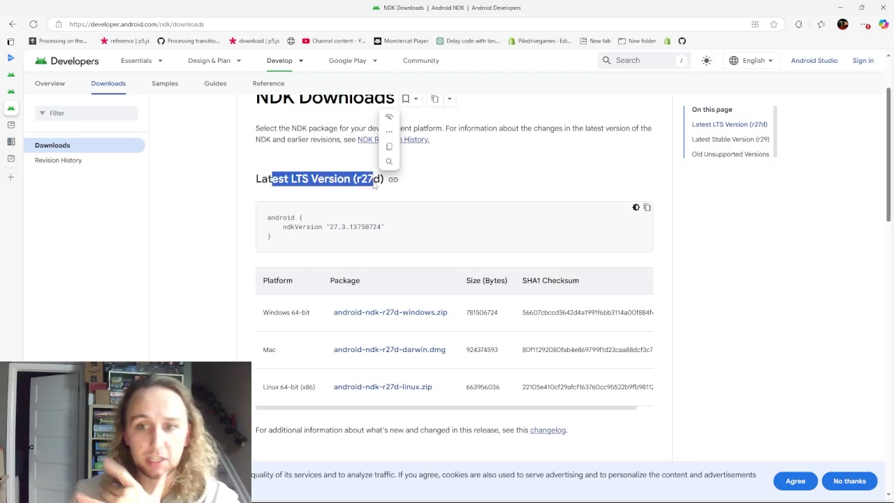
click(452, 192)
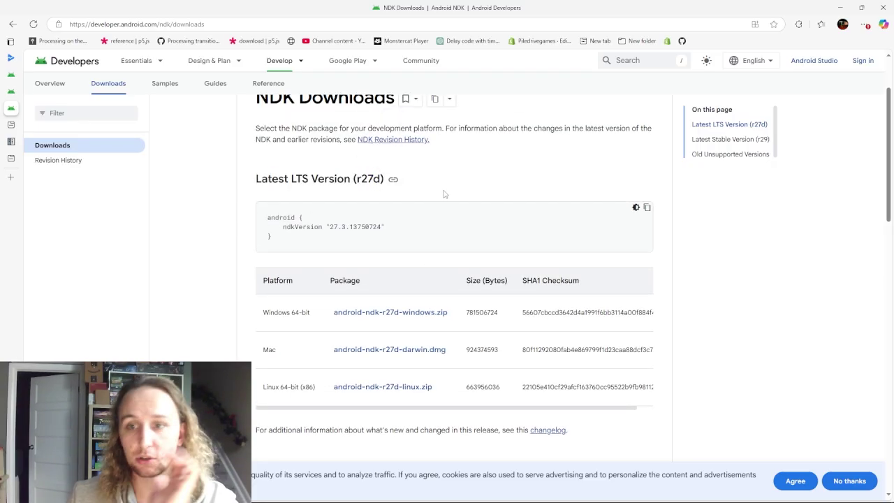
- Examine the latest stable version (r29) section and its download packages
scroll(444, 202, down, 5)
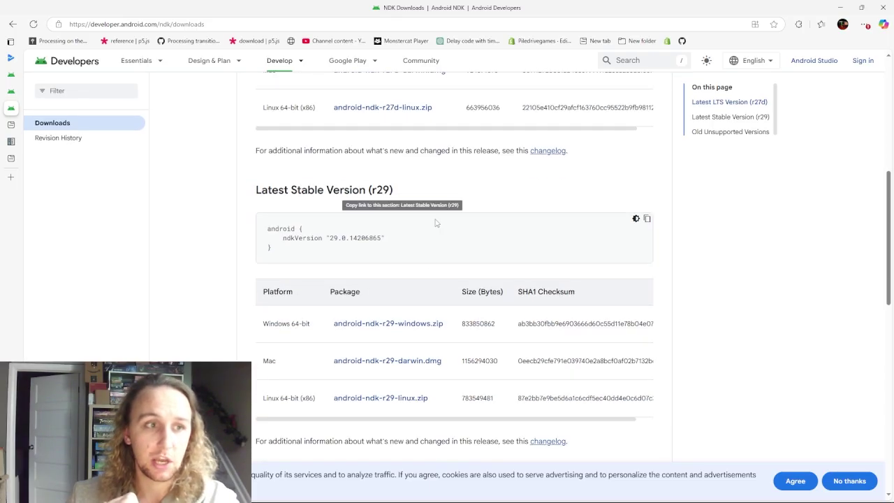
scroll(312, 257, down, 1)
drag(257, 143, 367, 144)
click(302, 197)
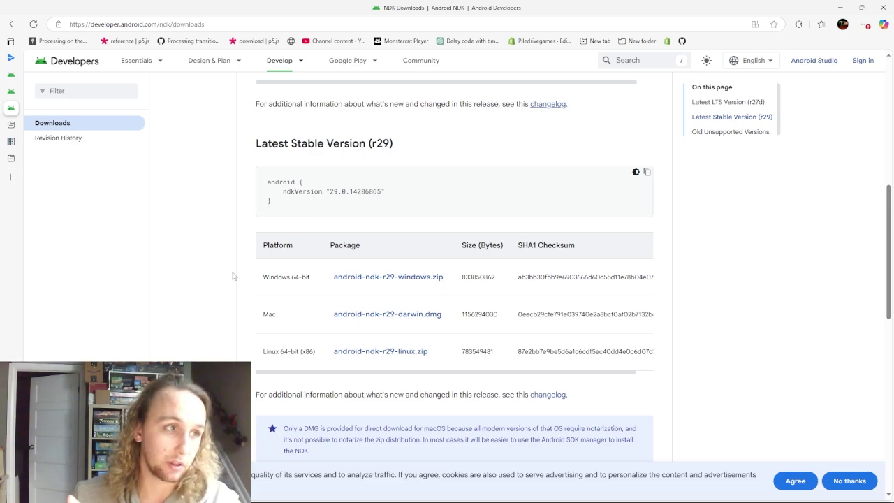
- Switch to the File Explorer window showing the Android folder and inspect the NDK r29 zip and its extracted folder
mouse_move(259, 493)
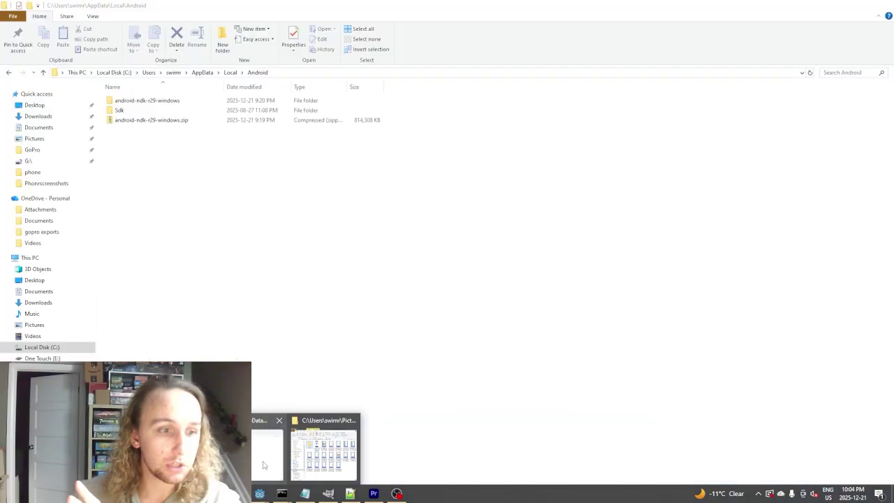
click(264, 465)
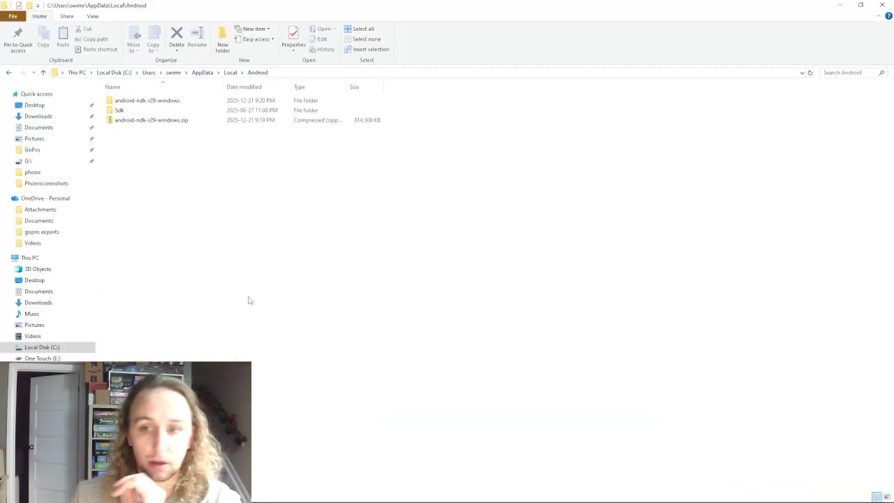
click(168, 120)
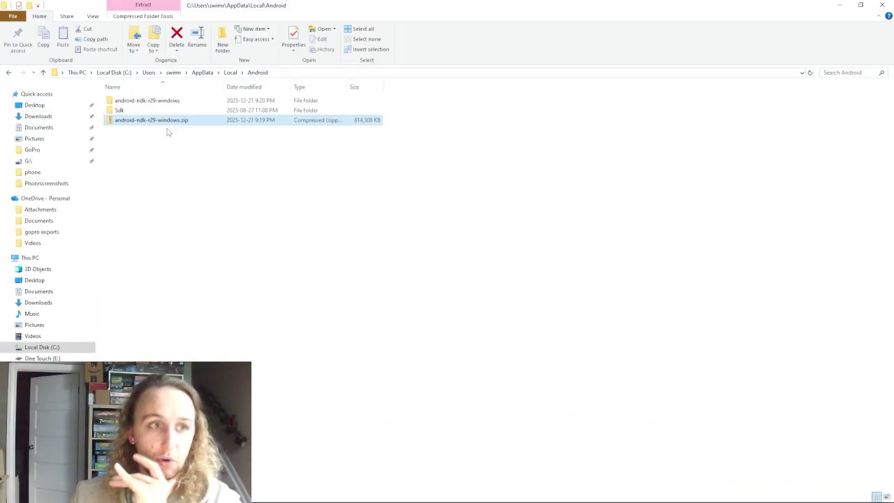
click(153, 101)
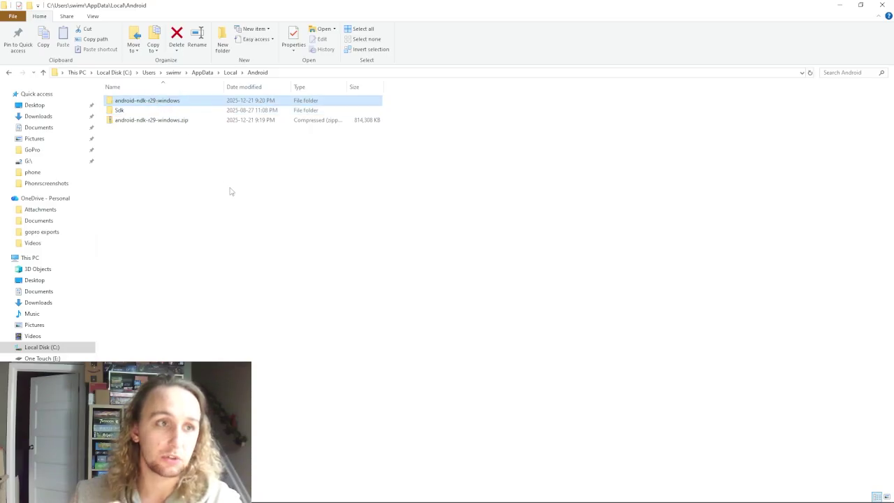
- Show the Android folder's full path, then look inside its Sdk subfolder and return
click(280, 73)
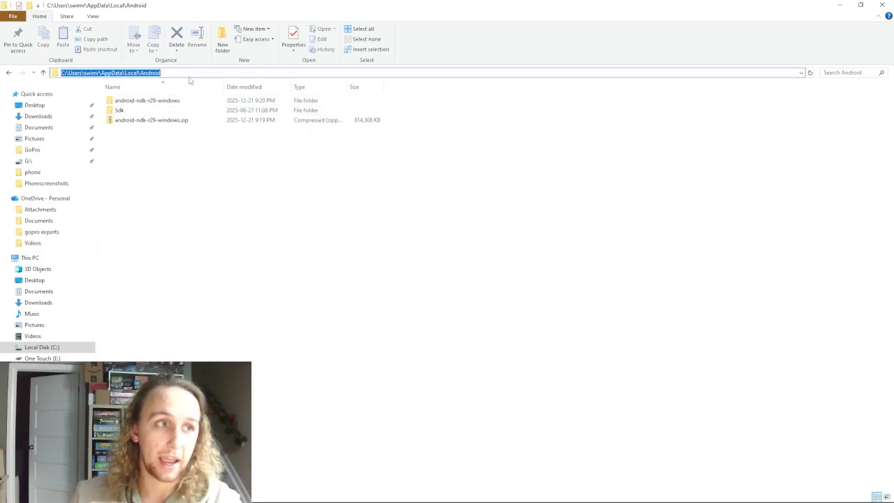
key(Escape)
double_click(120, 111)
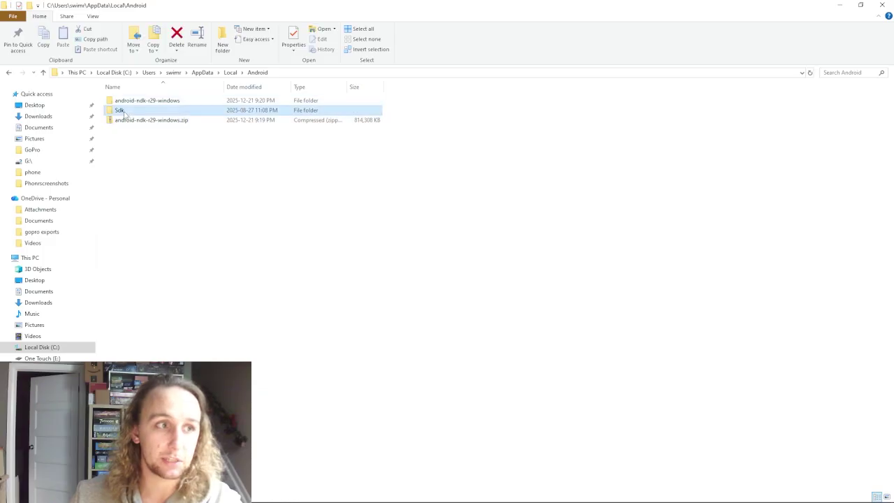
click(8, 73)
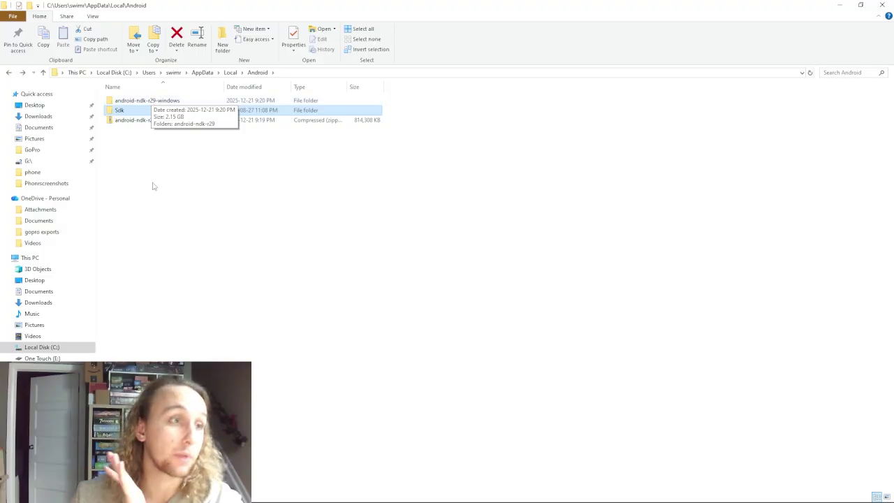
- Open the inner android-ndk-r29 folder inside the extracted android-ndk-r29-windows folder
double_click(143, 102)
double_click(129, 101)
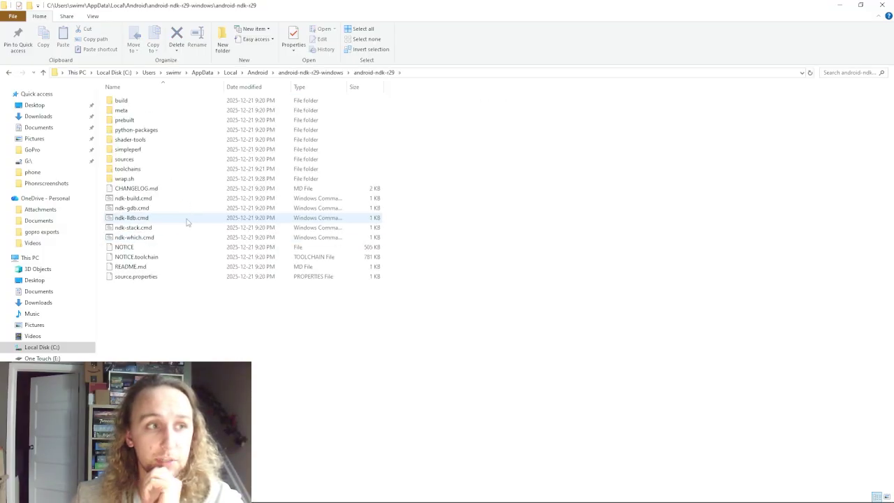
- Switch to the Godot "Compiling for Android" documentation and review its instructions on the ANDROID_NDK_ROOT and ANDROID_NDK_HOME environment variables
key(alt+Tab)
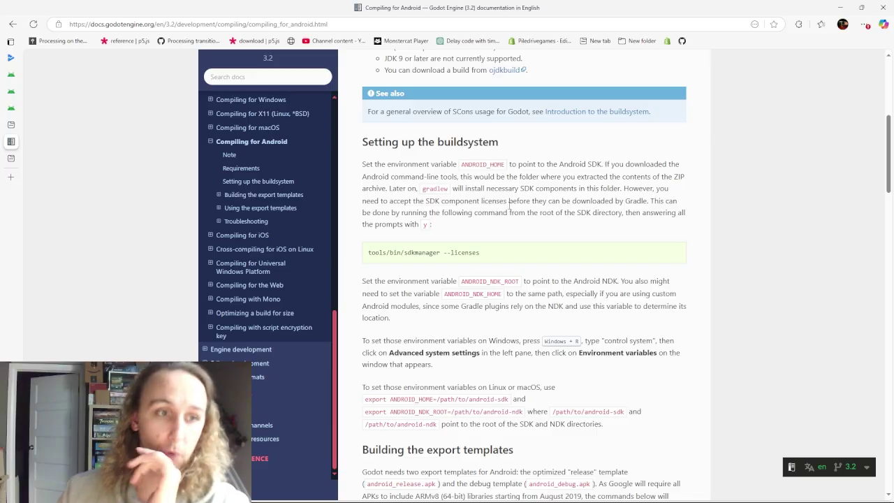
drag(371, 281, 572, 280)
click(431, 340)
drag(389, 294, 557, 294)
click(475, 327)
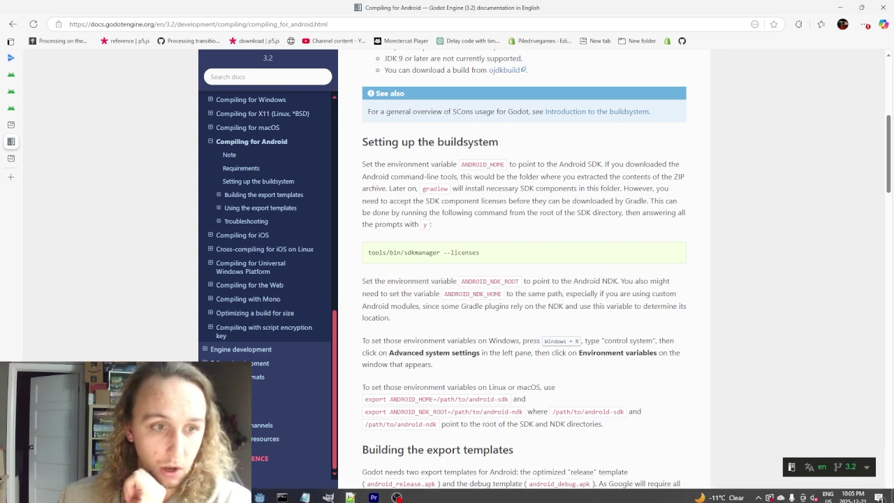
- Switch to the AnimalDash project folder in File Explorer and browse into its android\build subfolder
mouse_move(351, 493)
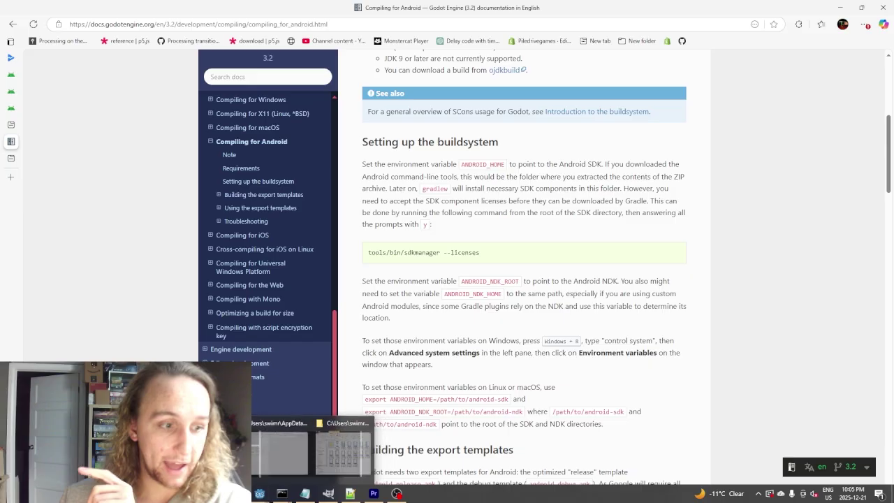
click(268, 473)
click(268, 473)
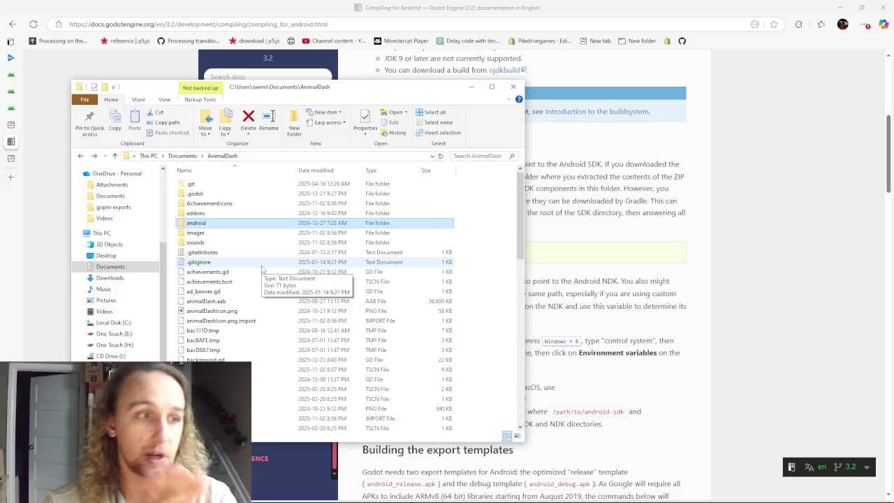
double_click(238, 224)
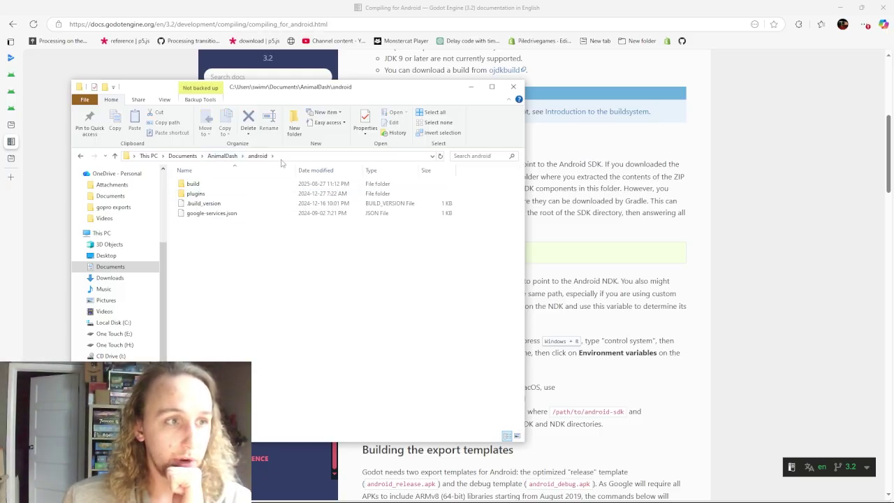
click(81, 157)
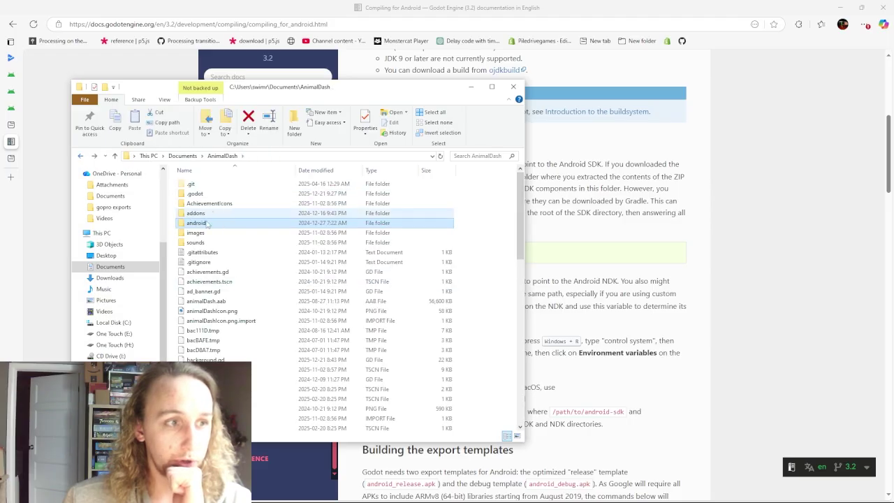
double_click(201, 224)
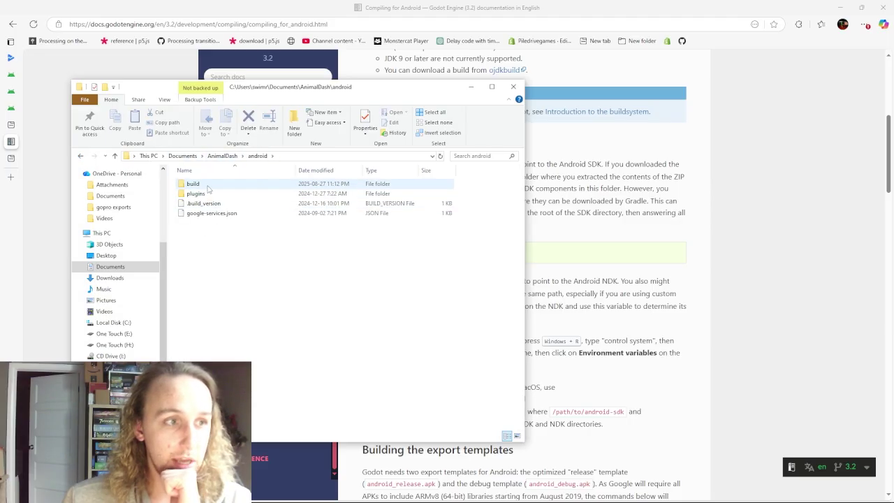
double_click(199, 183)
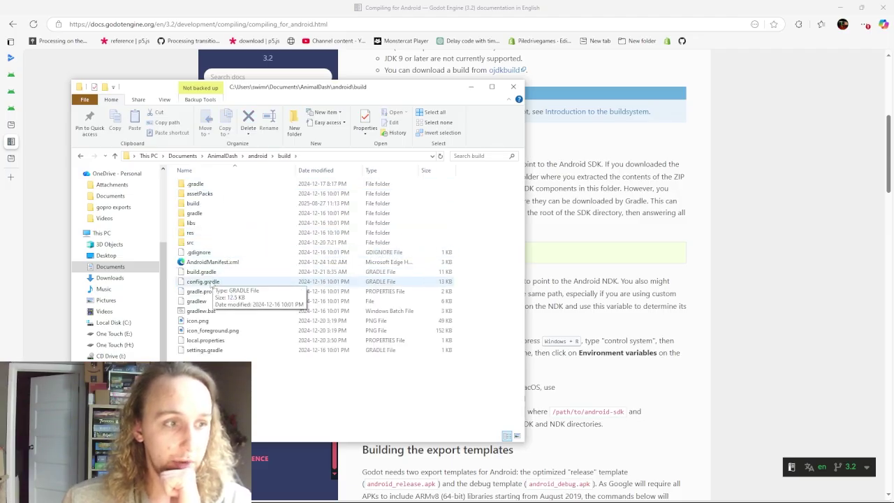
- Bring up the project's config.gradle and build.gradle files in Notepad++ and show the beginning of build.gradle
click(236, 282)
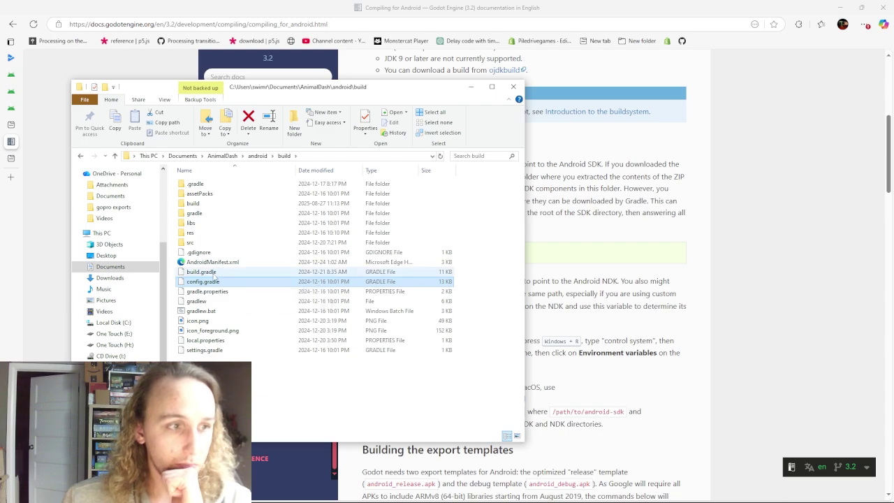
click(236, 271)
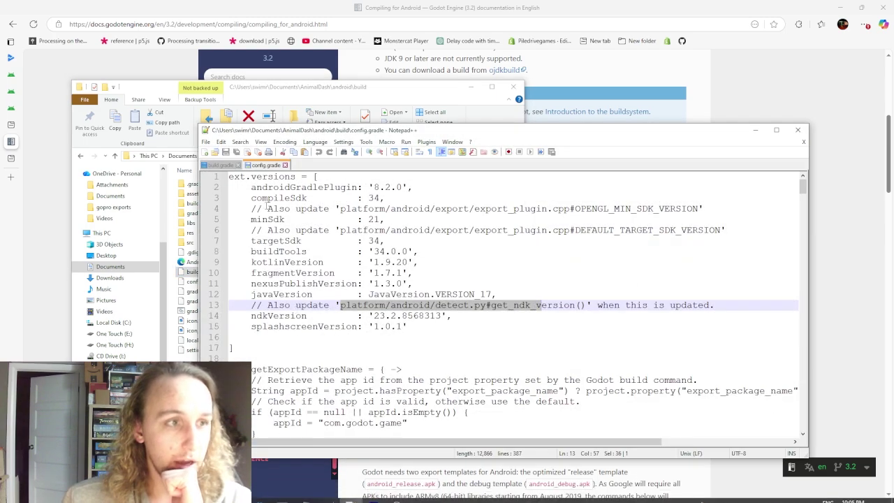
click(268, 208)
click(220, 167)
scroll(361, 288, up, 18)
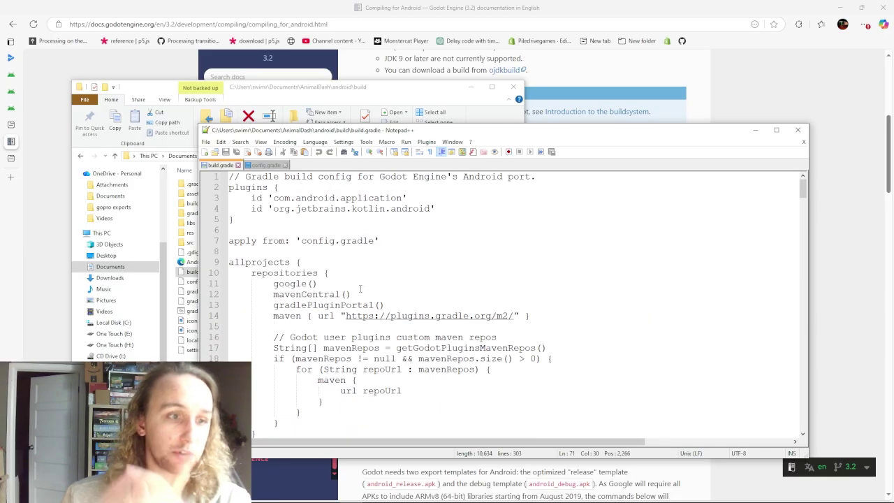
- Find the ndkVersion line in the android block of build.gradle and examine its versions.ndkVersion reference
scroll(361, 288, down, 1)
click(359, 286)
double_click(358, 285)
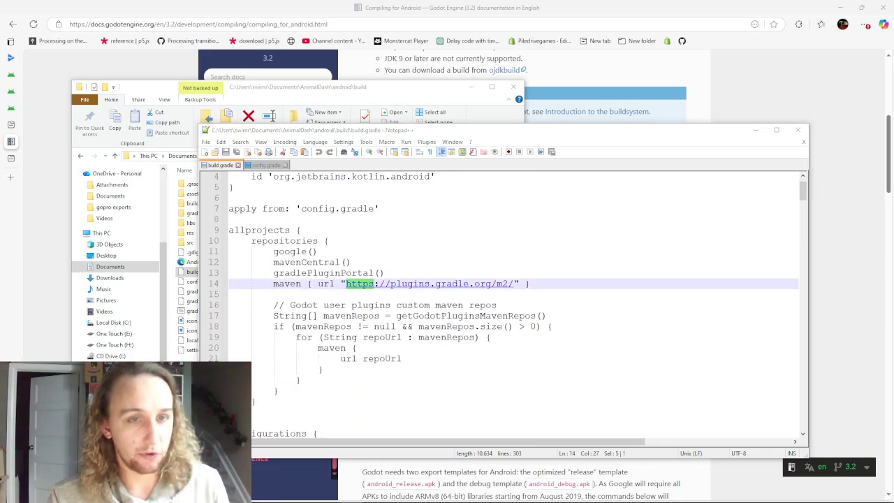
click(441, 250)
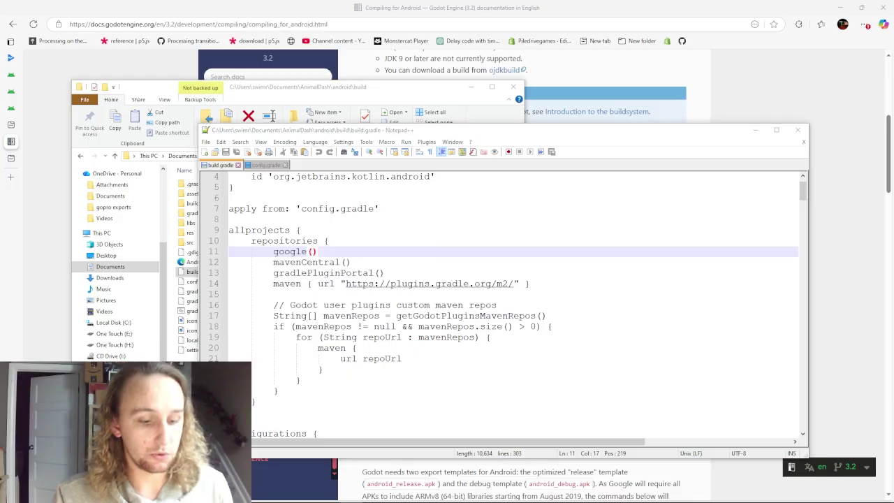
key(F3)
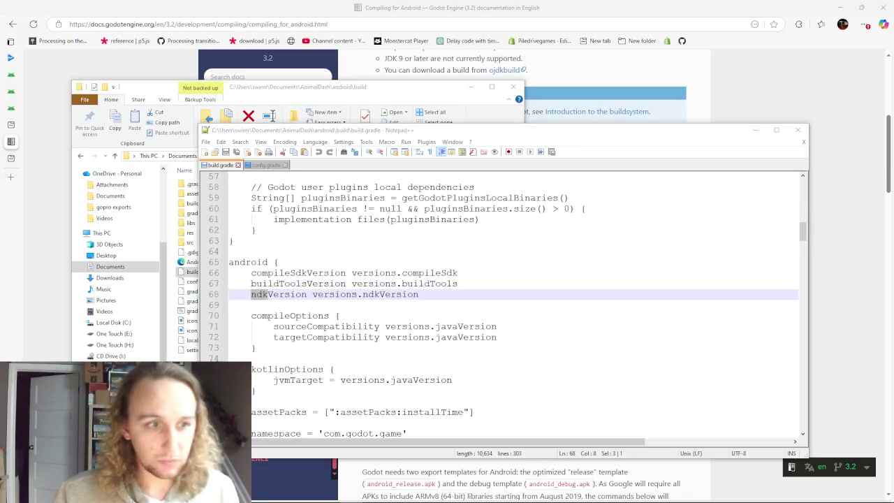
shift+click(302, 294)
drag(302, 294, 445, 295)
click(308, 294)
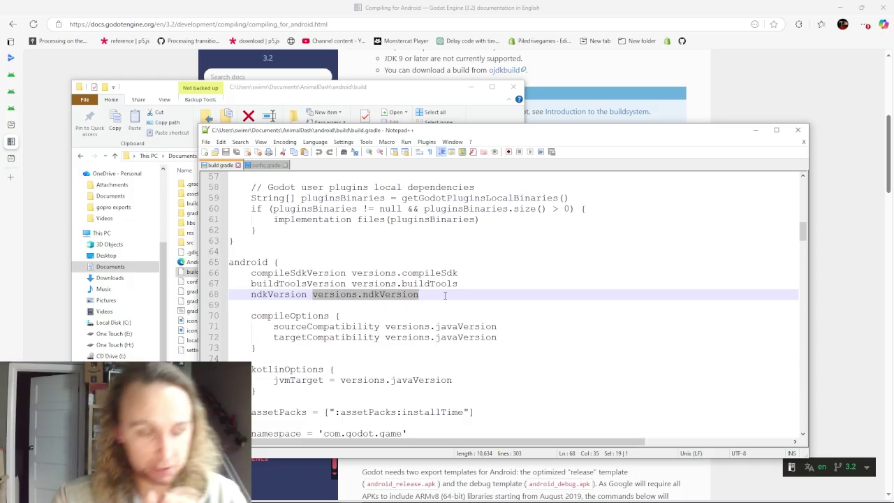
click(354, 305)
drag(314, 294, 419, 294)
click(401, 317)
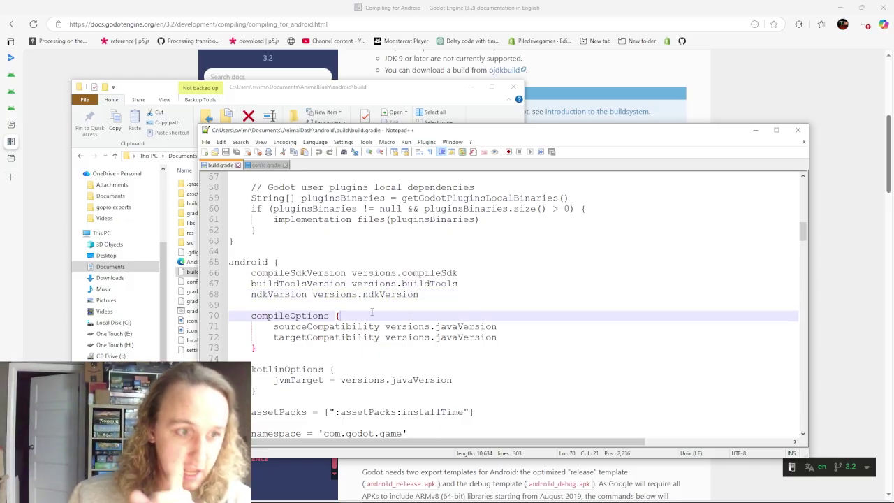
scroll(372, 312, down, 1)
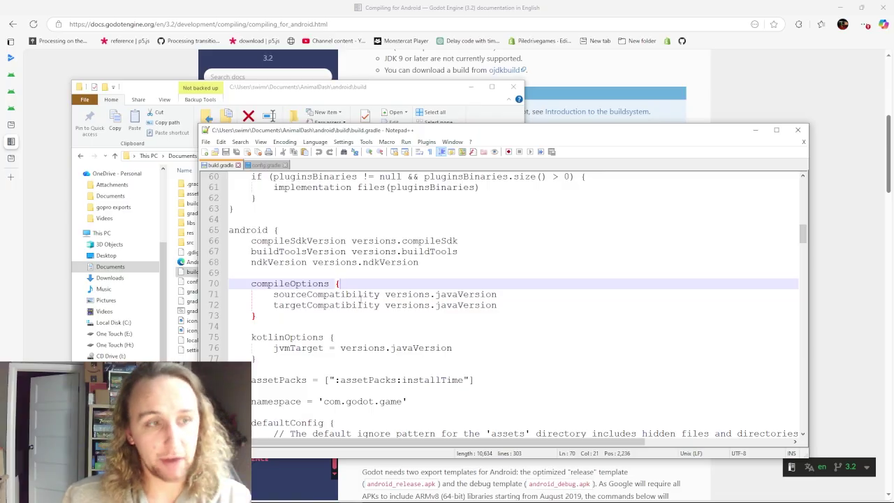
- Switch to config.gradle and examine the SDK, build tools and ndkVersion entries in its ext.versions list
click(266, 165)
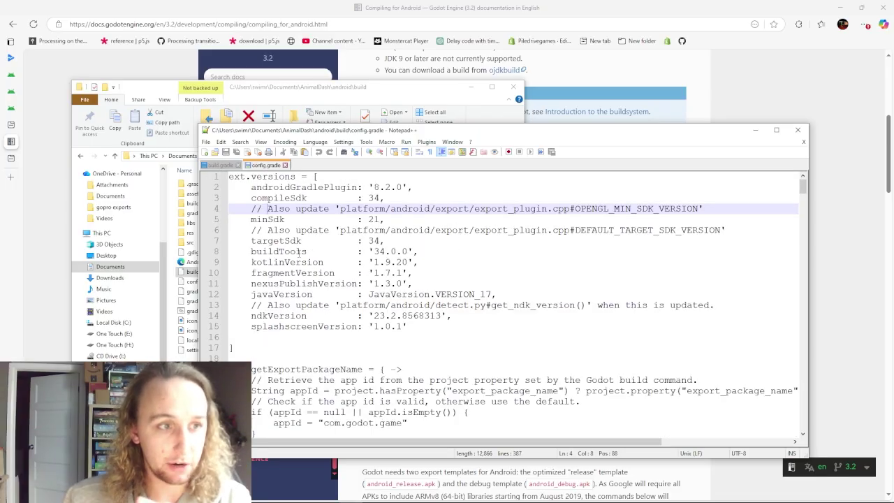
click(290, 231)
drag(252, 198, 385, 198)
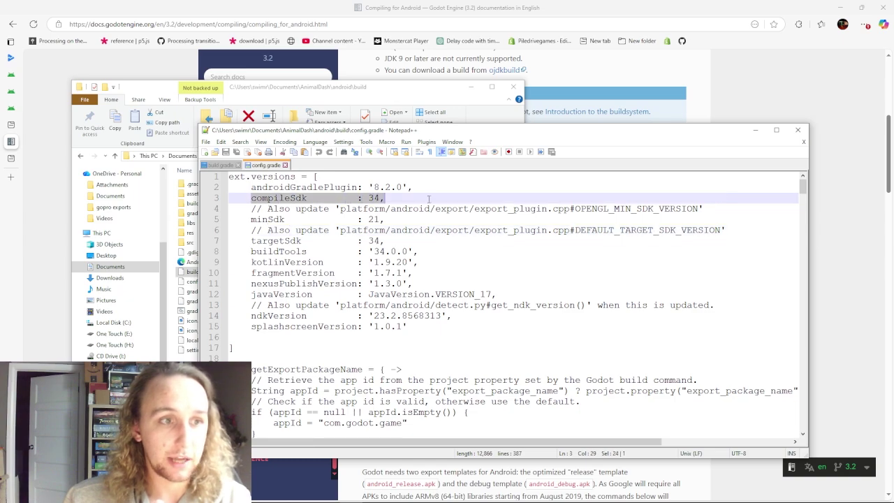
click(332, 240)
click(250, 219)
click(395, 272)
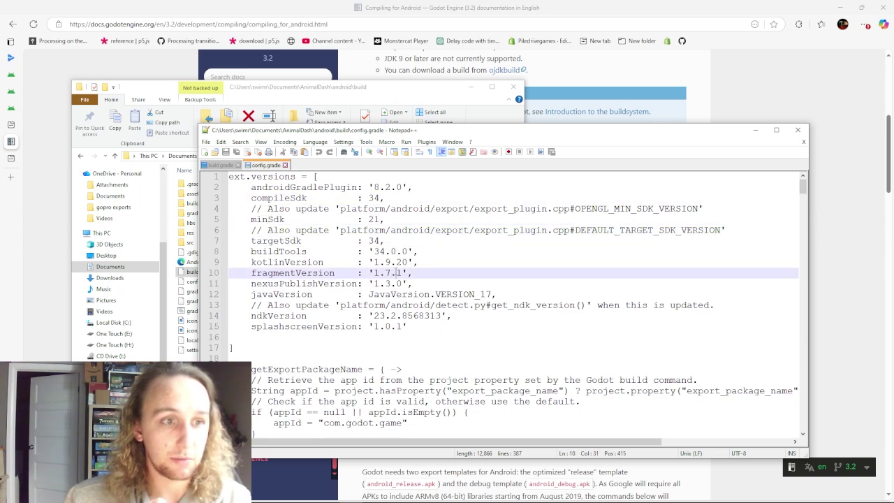
click(391, 251)
click(375, 315)
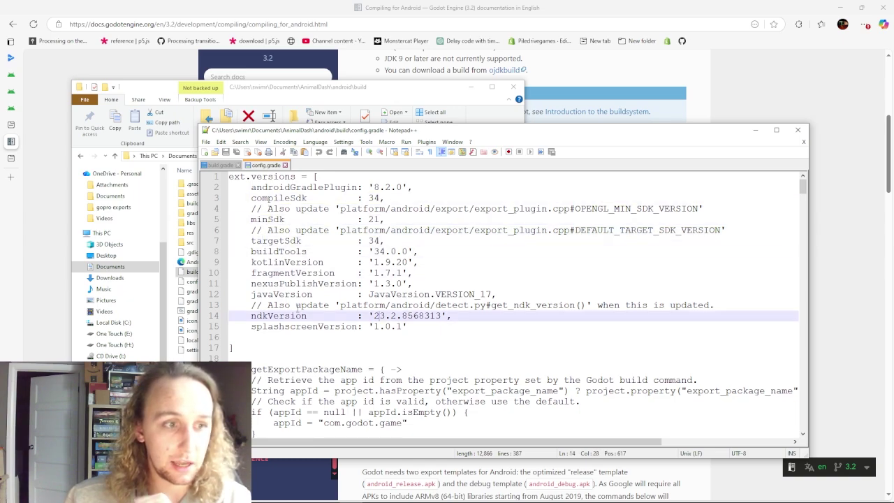
drag(251, 316, 468, 318)
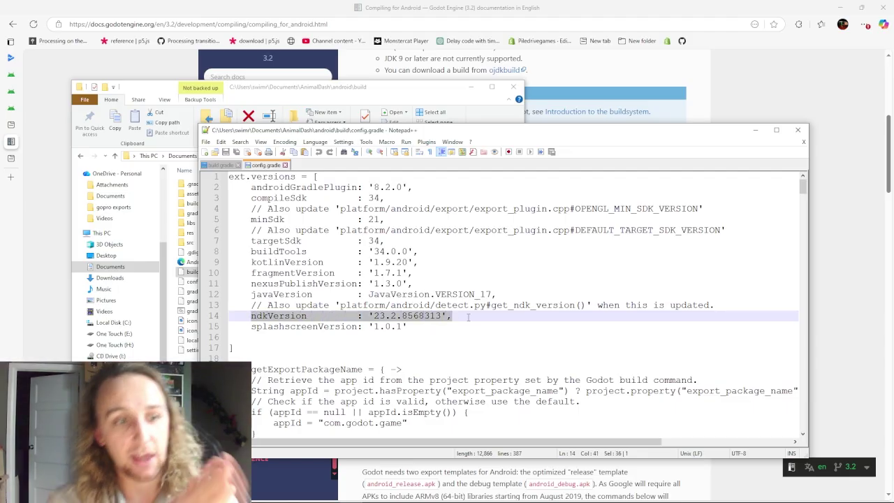
click(478, 318)
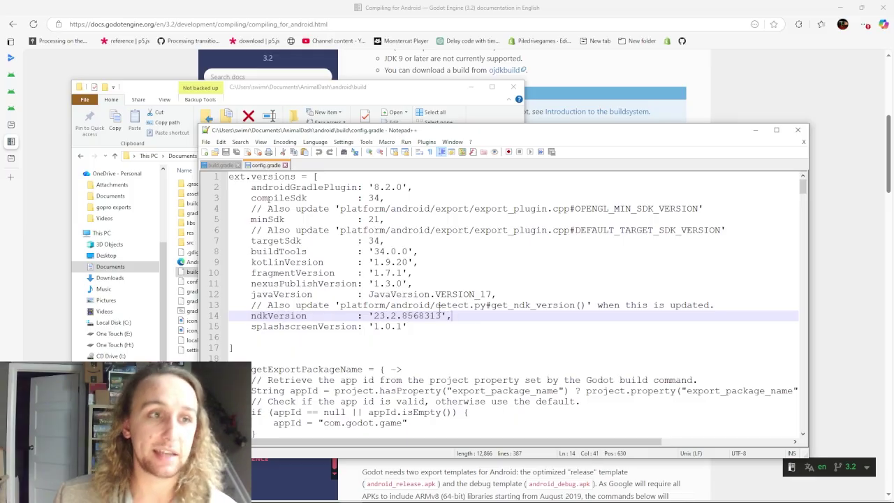
- Leave the gradle files and return to the File Explorer window showing the extracted android-ndk-r29 folder
click(328, 99)
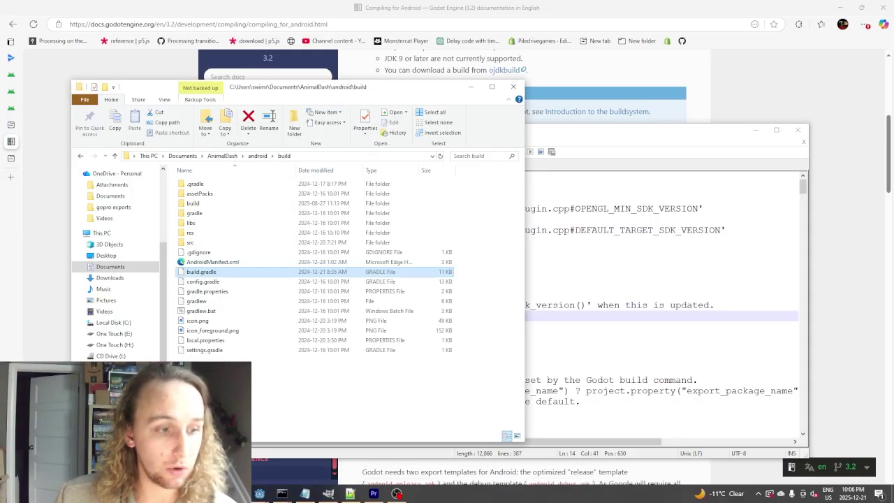
mouse_move(284, 459)
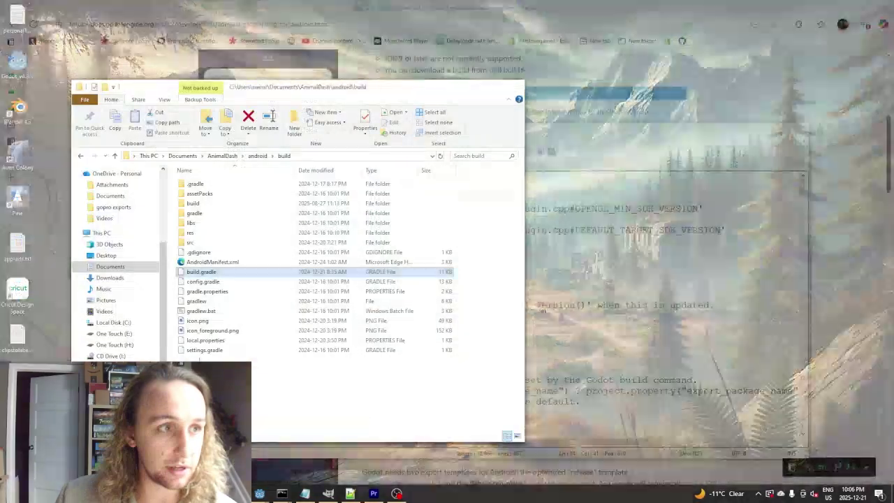
click(323, 454)
mouse_move(260, 493)
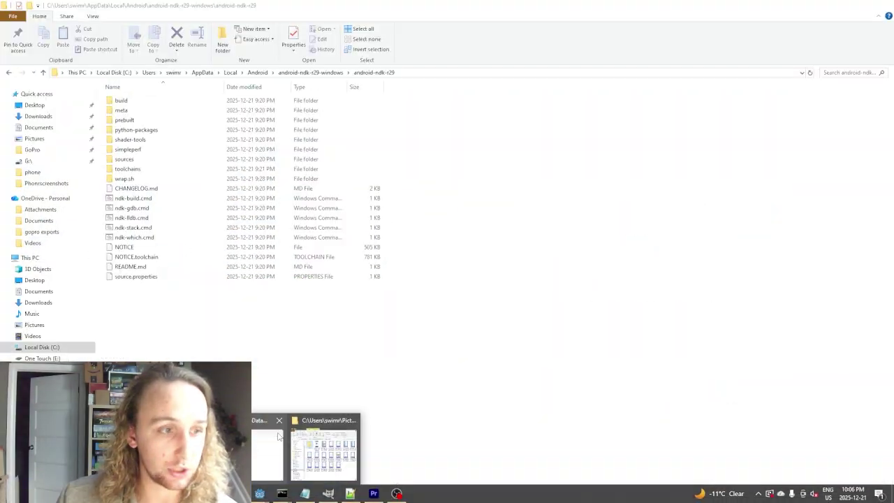
click(276, 438)
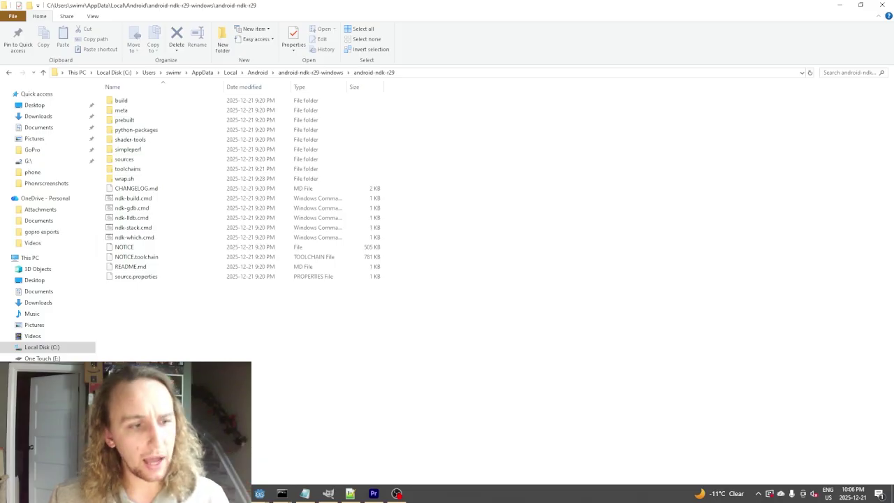
- Return to the Godot documentation in the browser and recheck the ANDROID_NDK_ROOT and ANDROID_NDK_HOME variable names
mouse_move(305, 492)
key(alt+Tab)
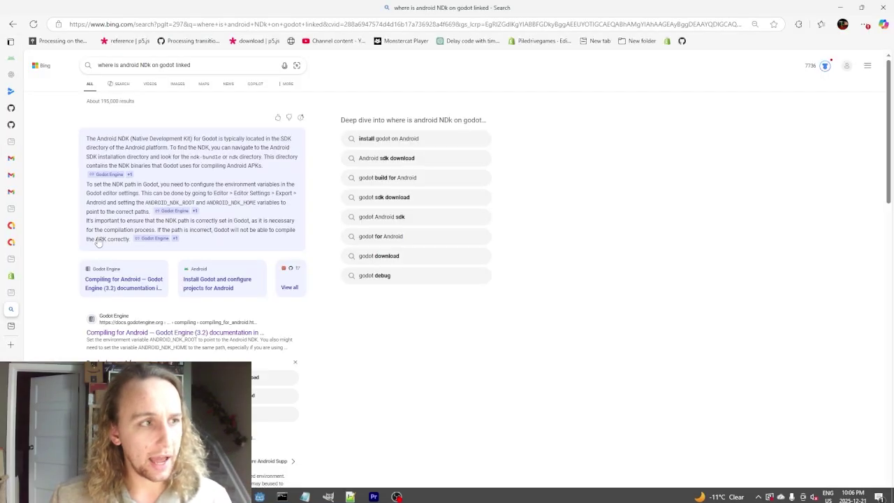
click(884, 5)
mouse_move(259, 492)
click(257, 462)
drag(419, 281, 580, 281)
drag(434, 293, 535, 300)
click(535, 300)
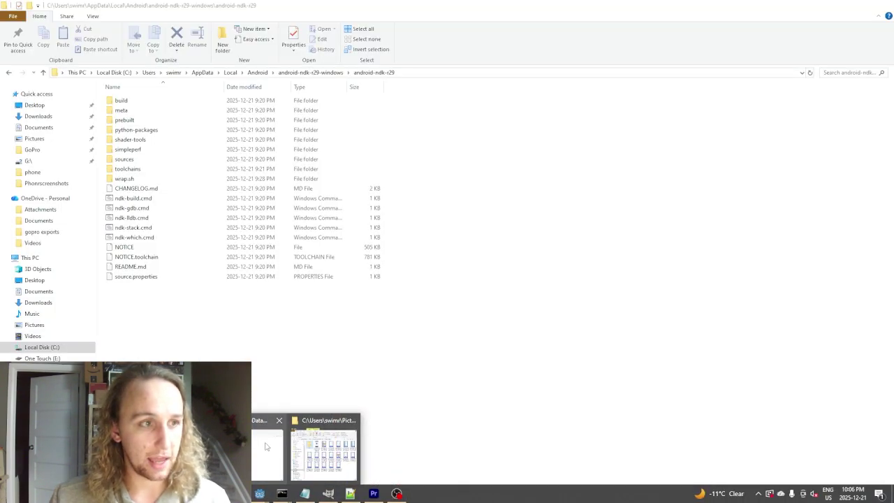
- Switch to the android-ndk-r29 folder window and copy the folder's full path
click(269, 424)
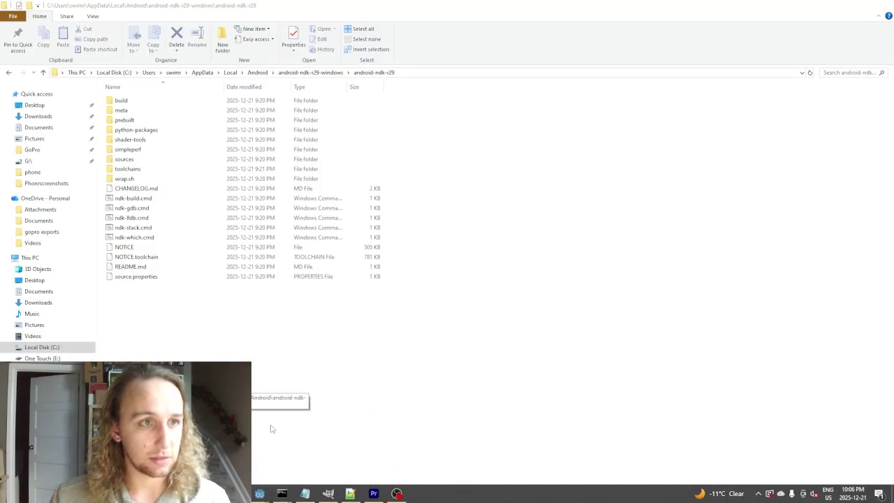
click(438, 73)
key(ctrl+c)
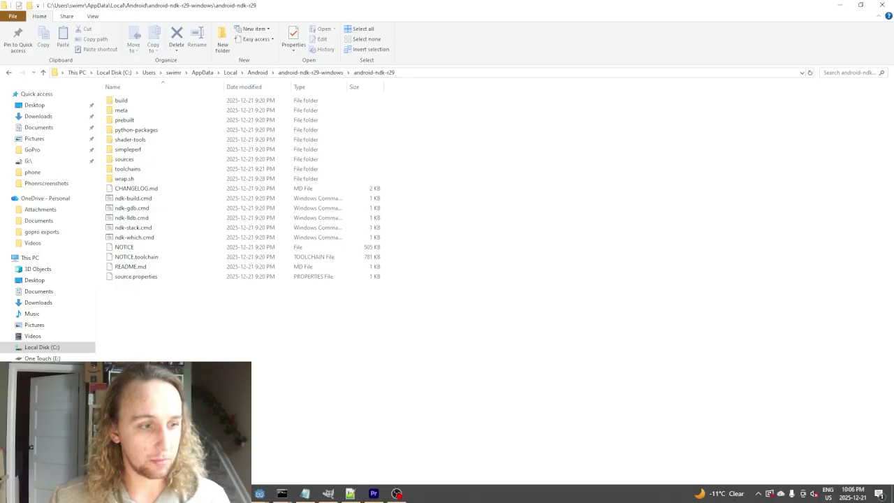
- Open the Windows system environment variable settings and bring up the list of user and system variables
key(super)
text(envir)
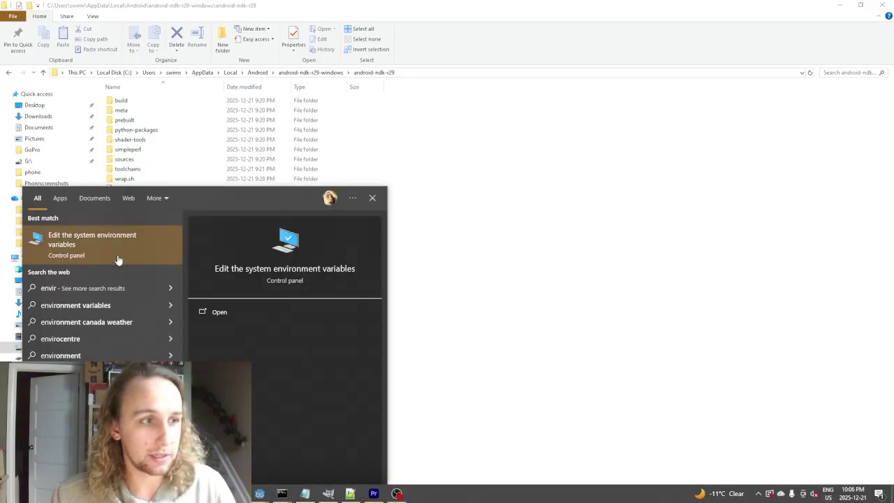
click(118, 260)
drag(154, 56, 432, 106)
click(475, 278)
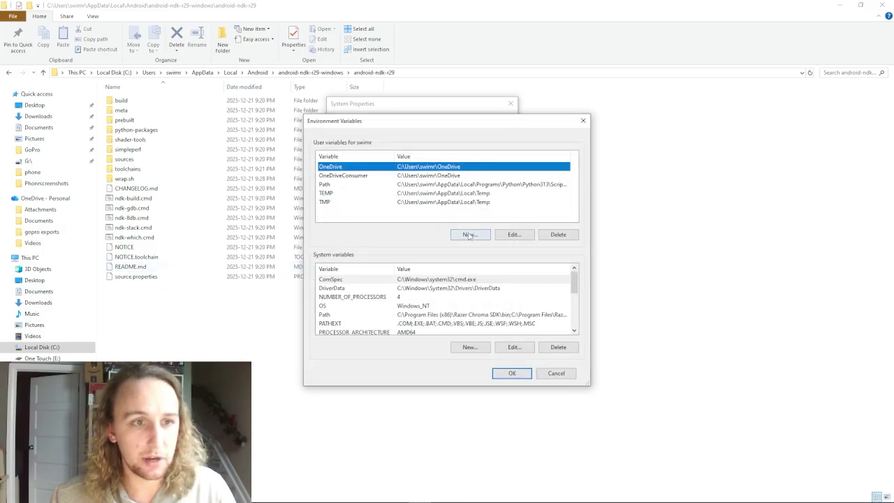
- Add a user variable named ANDROID_NDK_ROOT with the copied android-ndk-r29 folder path as its value
click(469, 234)
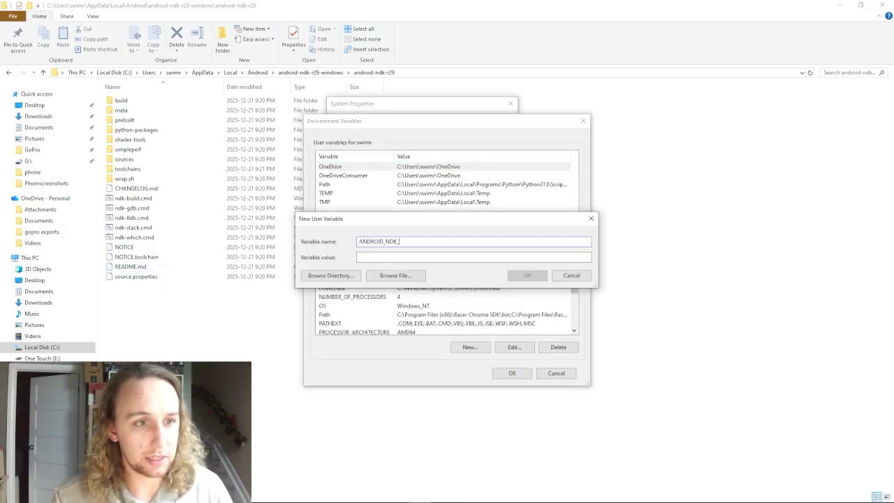
click(423, 259)
key(ctrl+v)
click(529, 276)
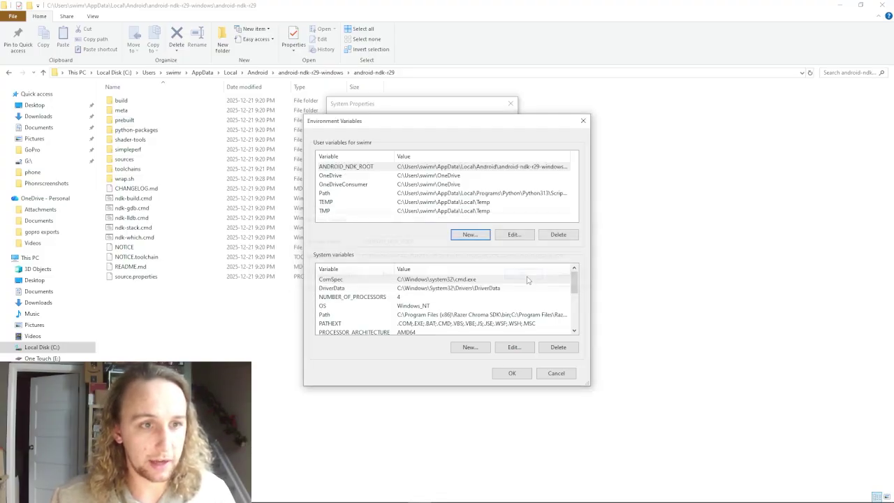
- Recheck the second variable name in the Godot documentation, add user variable ANDROID_NDK_HOME with the same NDK path, and save the environment variables
mouse_move(282, 489)
click(263, 466)
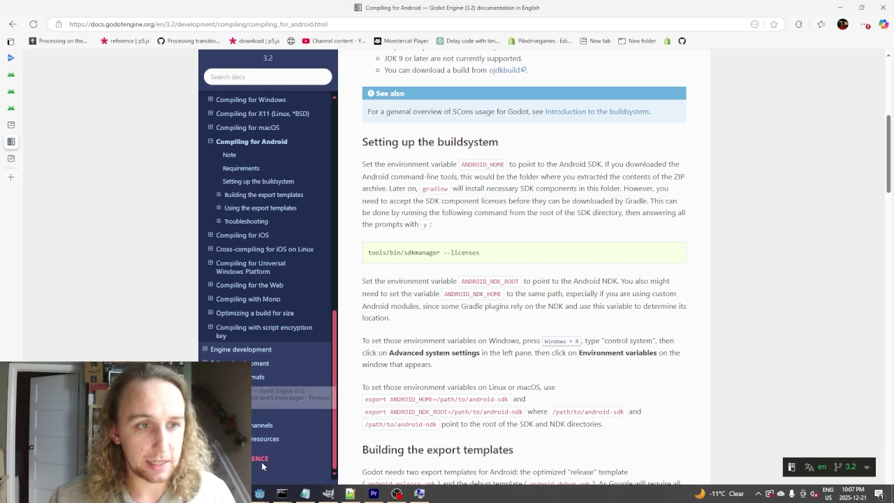
click(419, 493)
drag(390, 126, 621, 127)
click(672, 233)
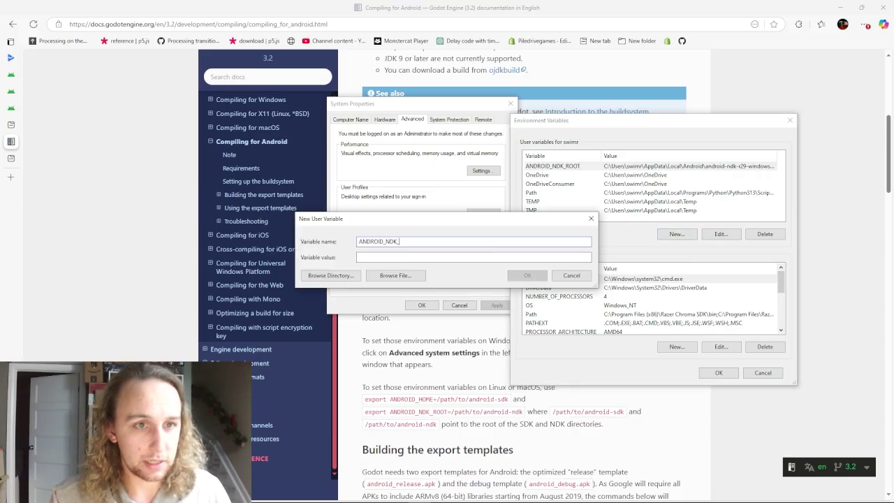
key(ctrl+v)
click(527, 275)
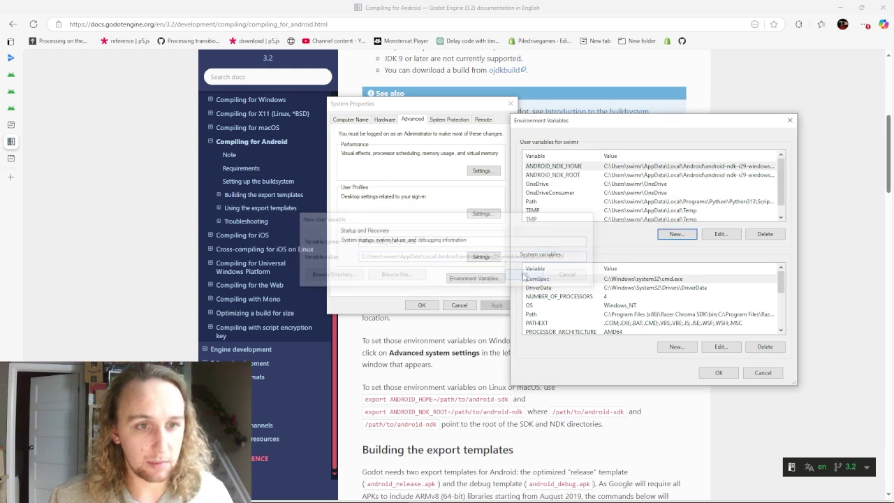
click(718, 374)
click(427, 306)
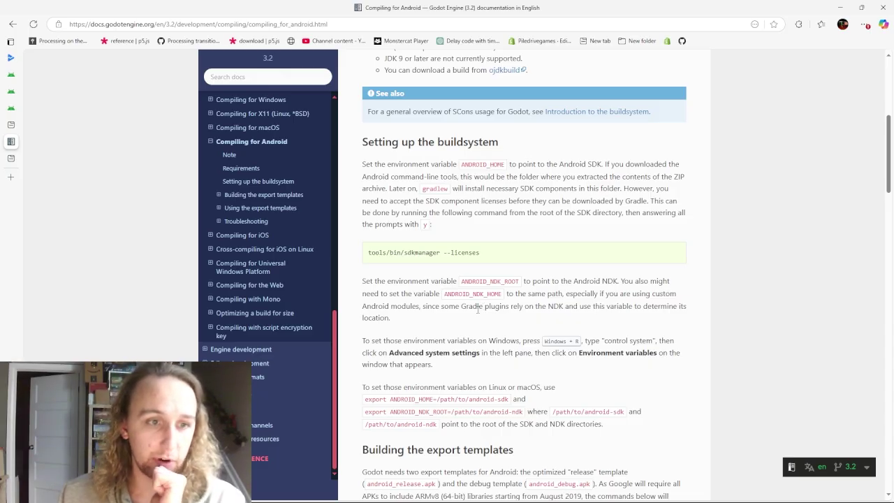
- Bring up config.gradle in Notepad++ and place the File Explorer window of the android-ndk-r29 folder beside it
click(349, 496)
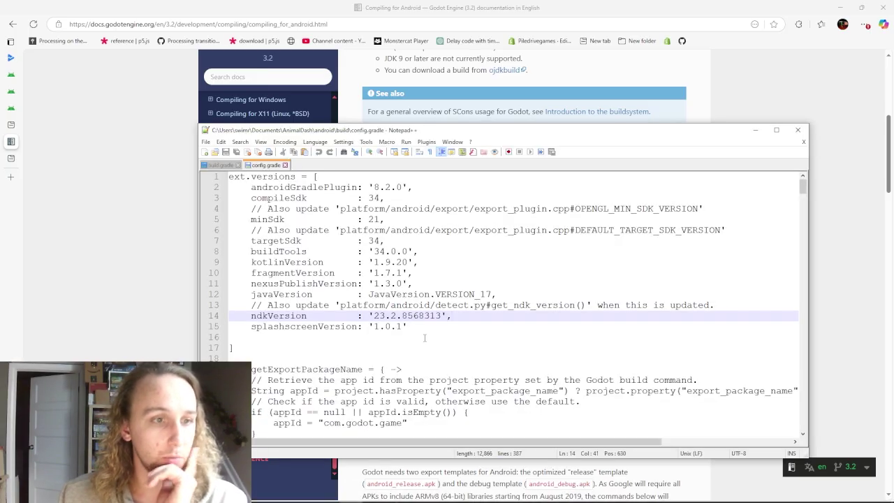
click(400, 326)
drag(451, 130, 315, 105)
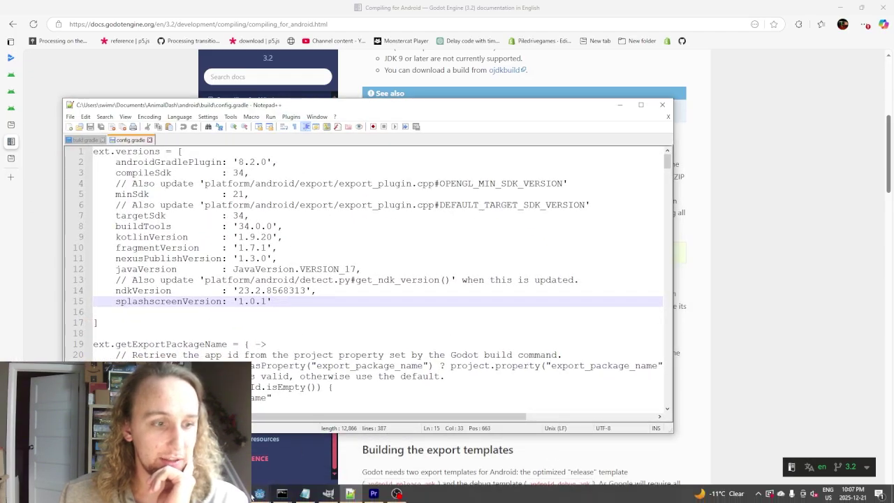
click(267, 450)
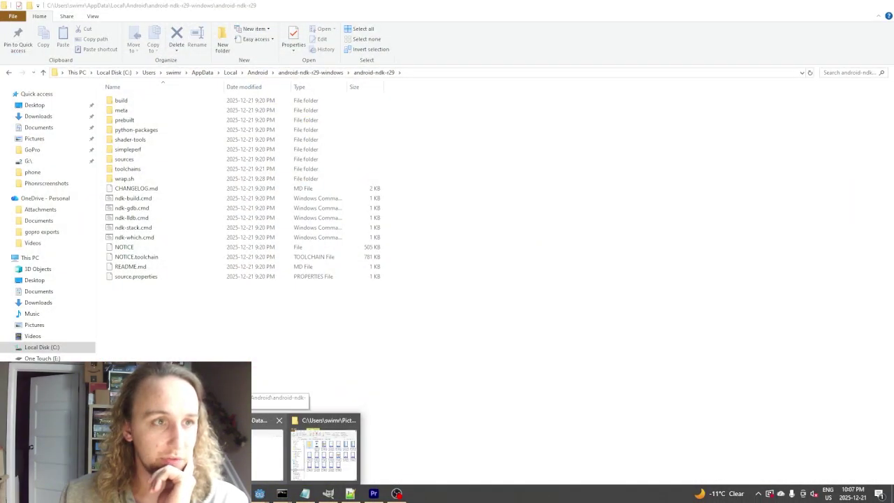
double_click(365, 4)
drag(599, 63, 614, 69)
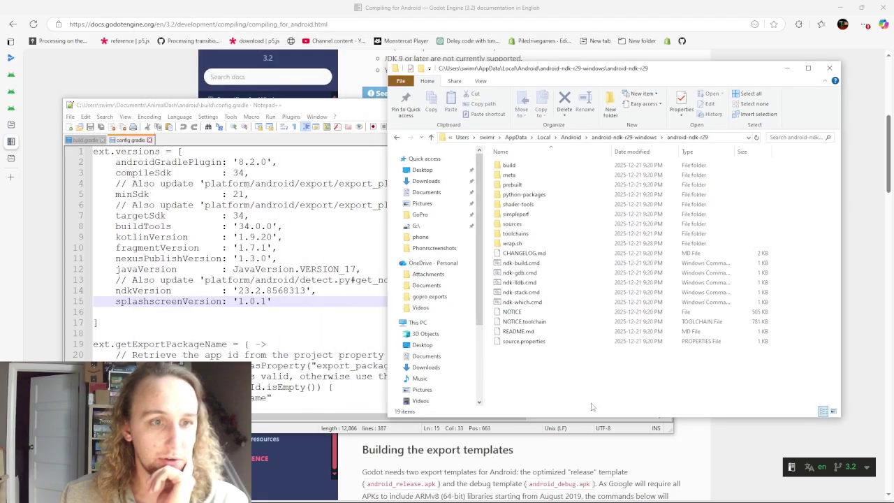
- Open source.properties from the android-ndk-r29 folder in Notepad++ and examine its Pkg.Revision value
right_click(522, 343)
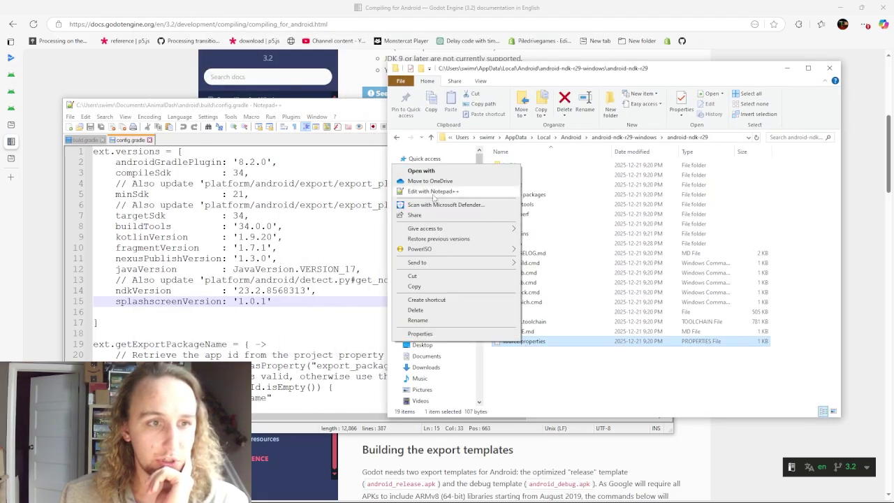
click(433, 192)
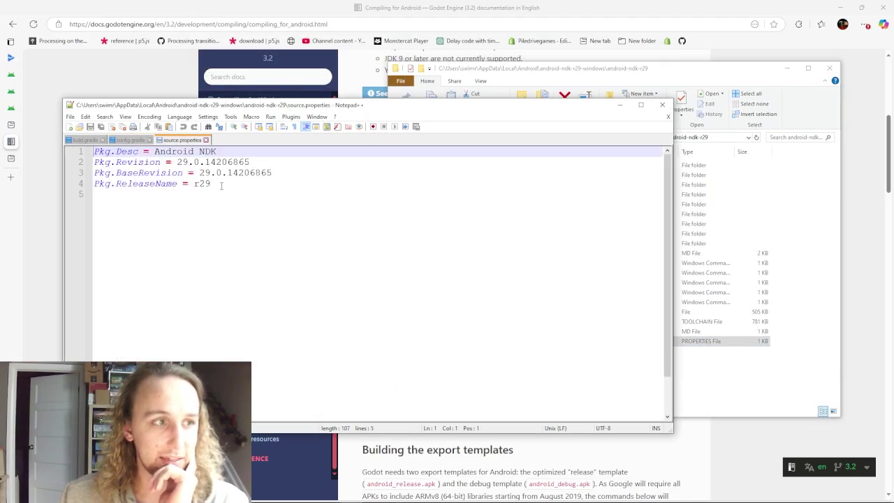
click(221, 186)
drag(177, 161, 247, 161)
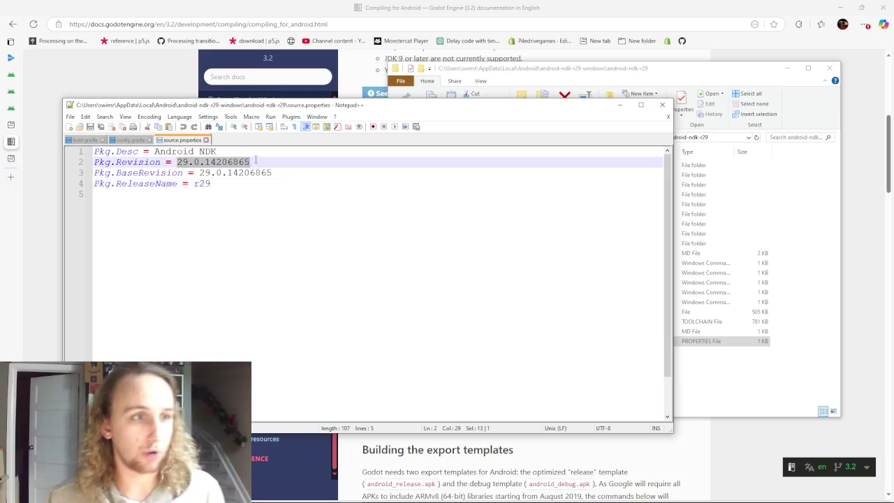
click(268, 202)
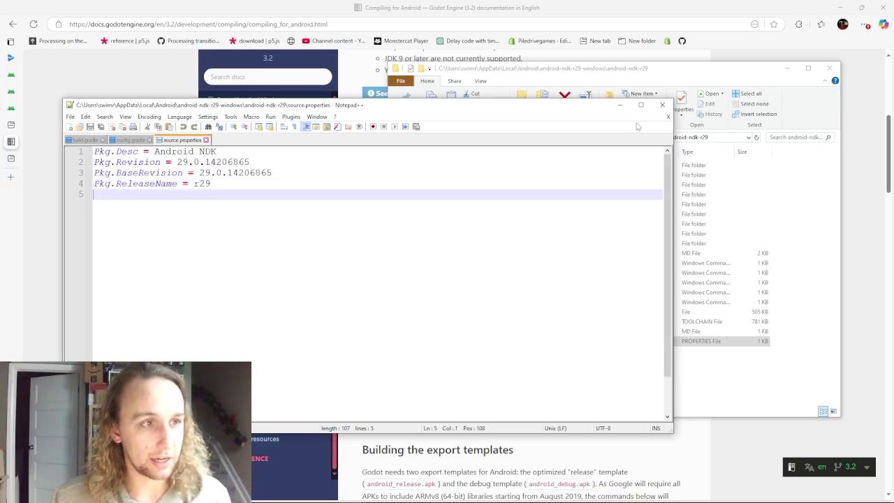
click(621, 106)
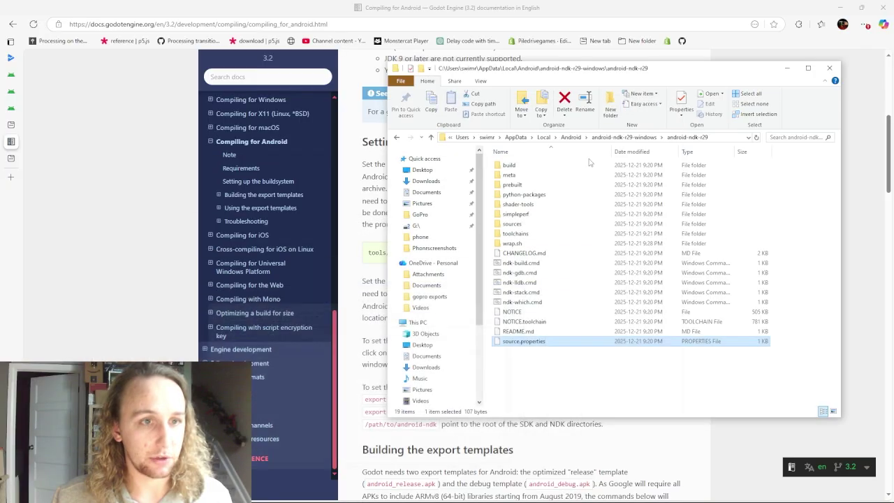
- Set ndkVersion to '29.0.14206865' in config.gradle and save the file
click(350, 496)
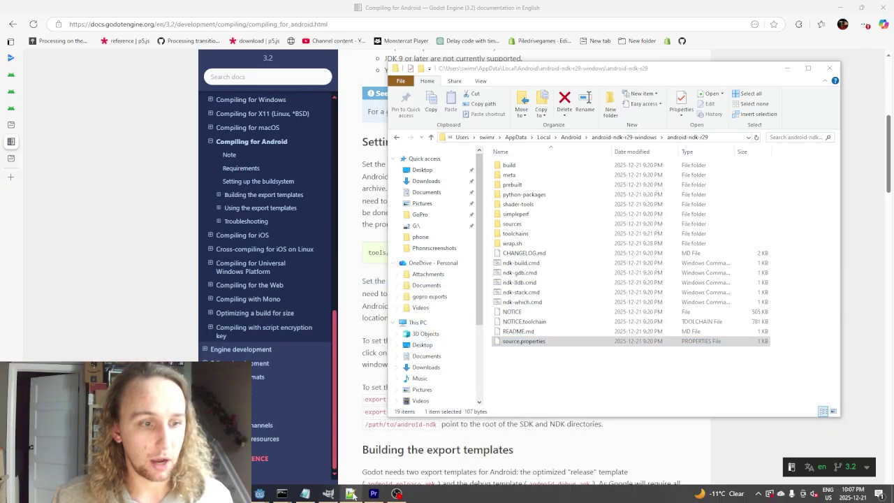
click(130, 140)
drag(238, 289, 306, 290)
text(29.0.14206865)
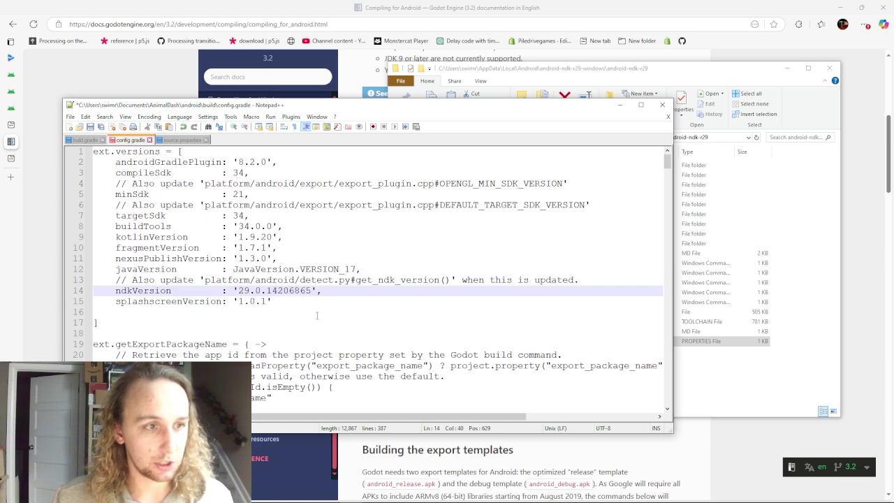
key(ctrl+s)
- Check how build.gradle's android block references ndkVersion and compare it with the ndkVersion entry in config.gradle
click(85, 140)
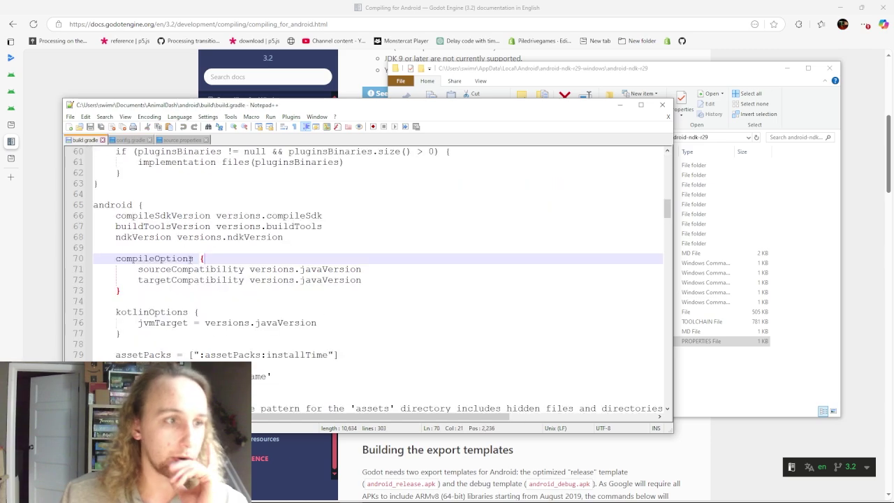
triple_click(140, 237)
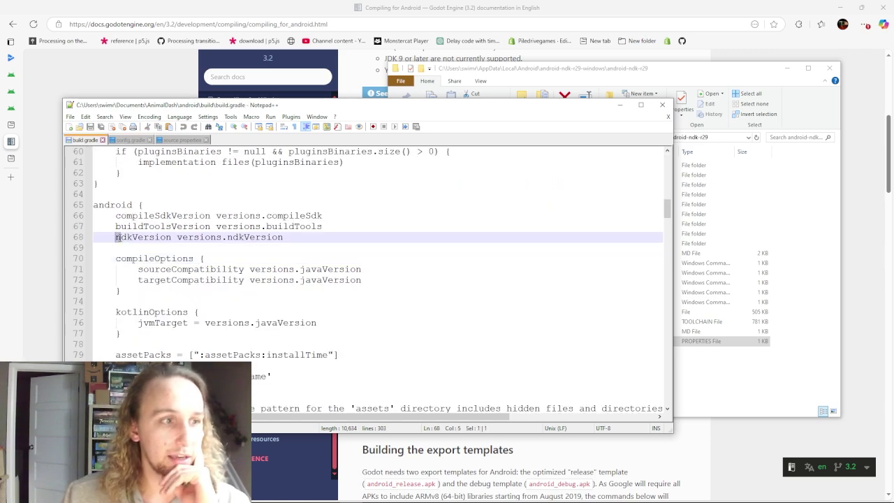
click(130, 140)
click(238, 301)
double_click(283, 290)
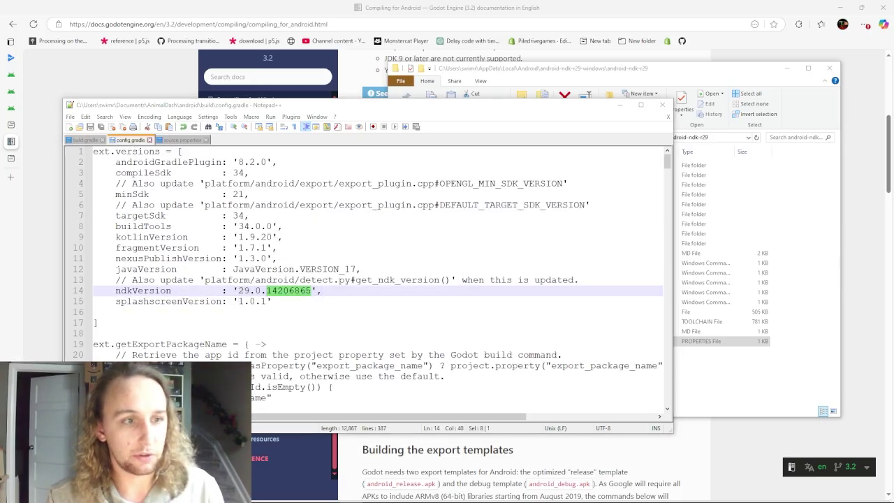
- Examine the config.gradle comment about get_ndk_version() in detect.py, bringing up and dismissing a text search for ndk
click(395, 280)
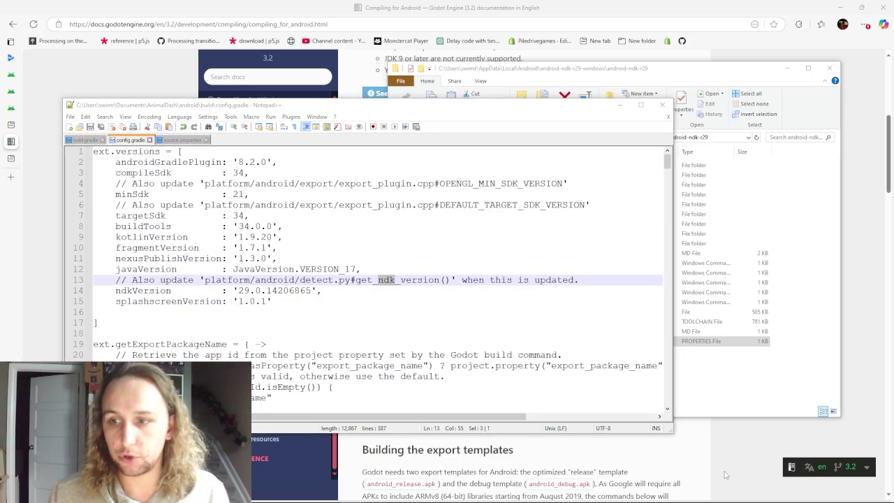
key(ctrl+f)
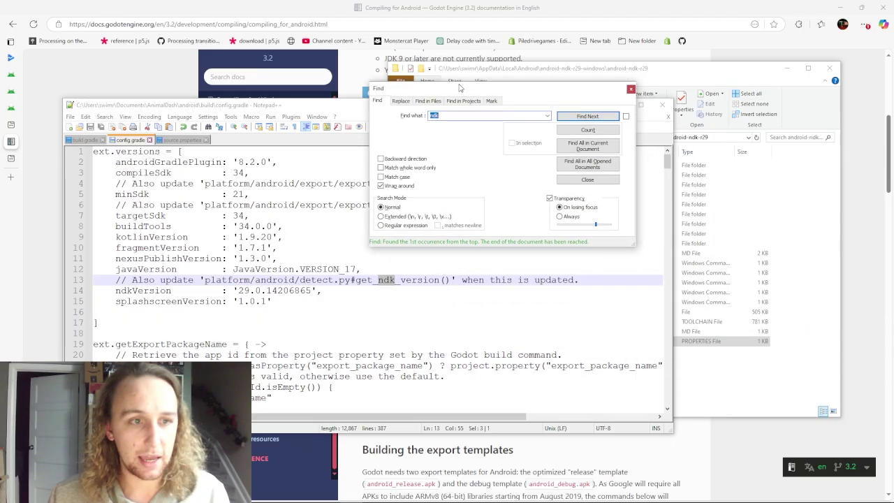
double_click(482, 114)
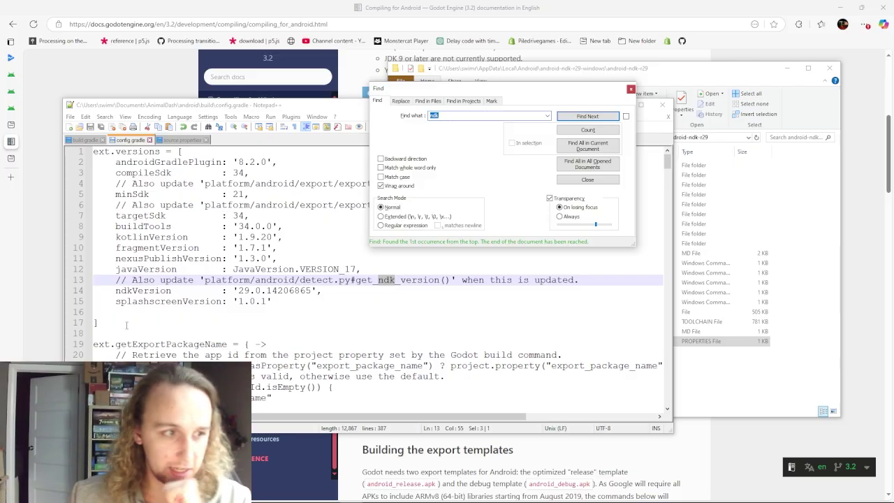
drag(129, 279, 571, 279)
key(Down)
key(Down)
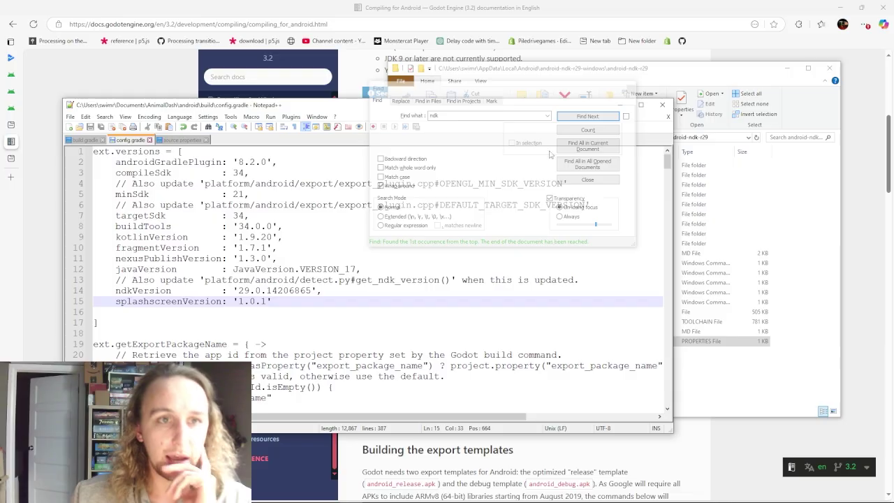
key(ctrl+f)
click(631, 89)
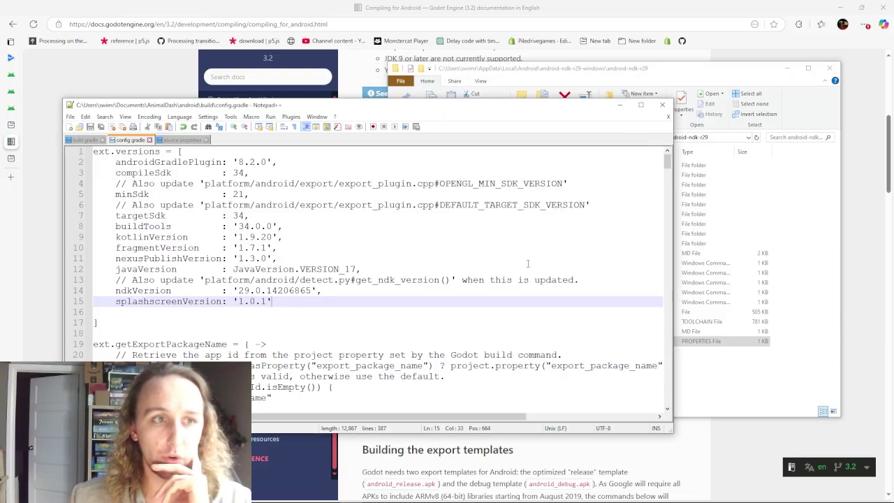
click(542, 259)
- Minimize the Notepad++ and File Explorer windows, switch to the Godot editor and close the Android Export dialog
click(619, 105)
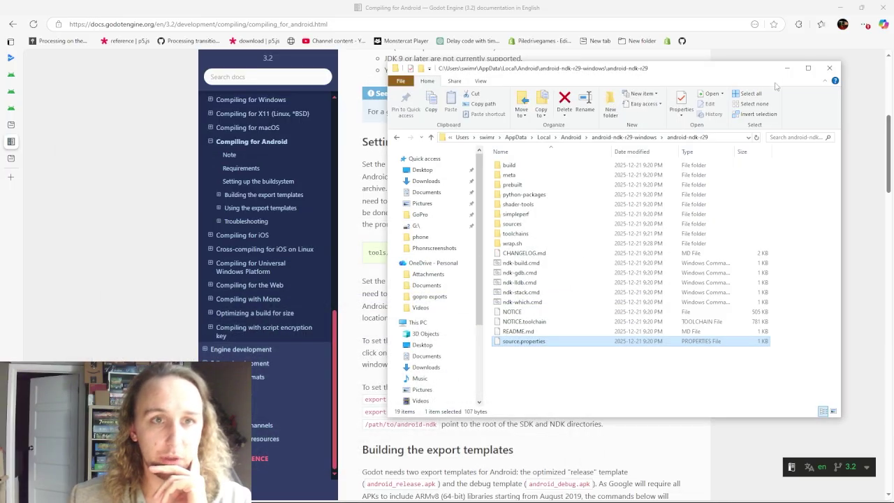
click(787, 67)
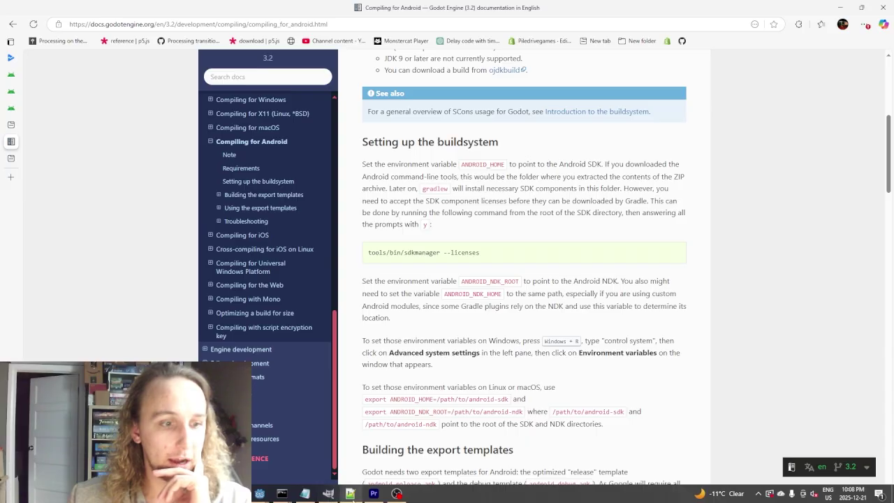
mouse_move(305, 493)
click(287, 463)
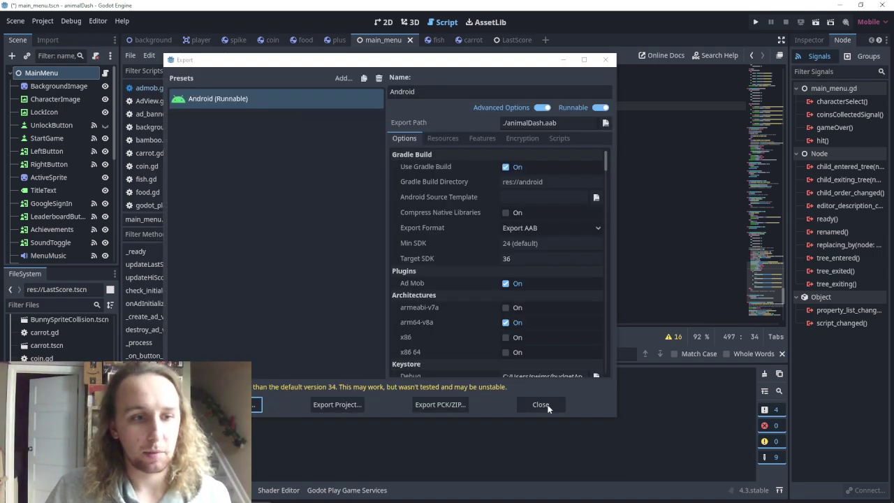
click(541, 405)
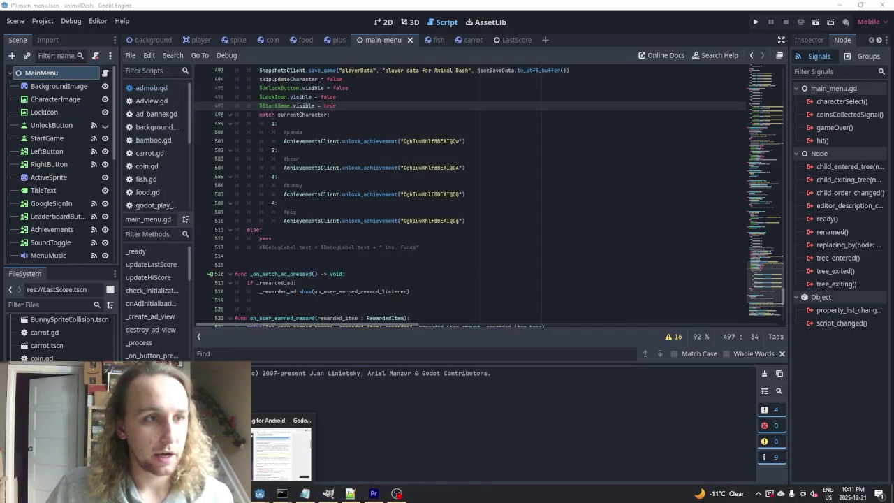
- Switch to Google Play Console in the browser and go back from the 16 KB issue details to Policy status
click(279, 447)
click(282, 452)
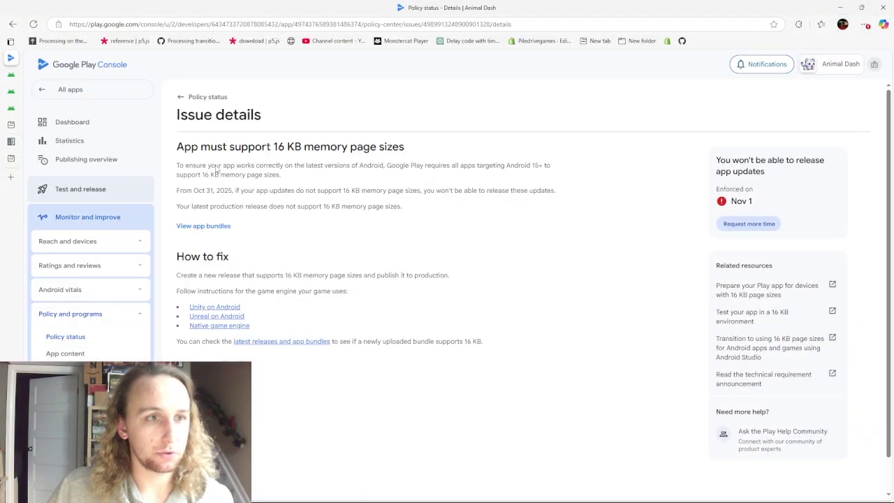
click(189, 97)
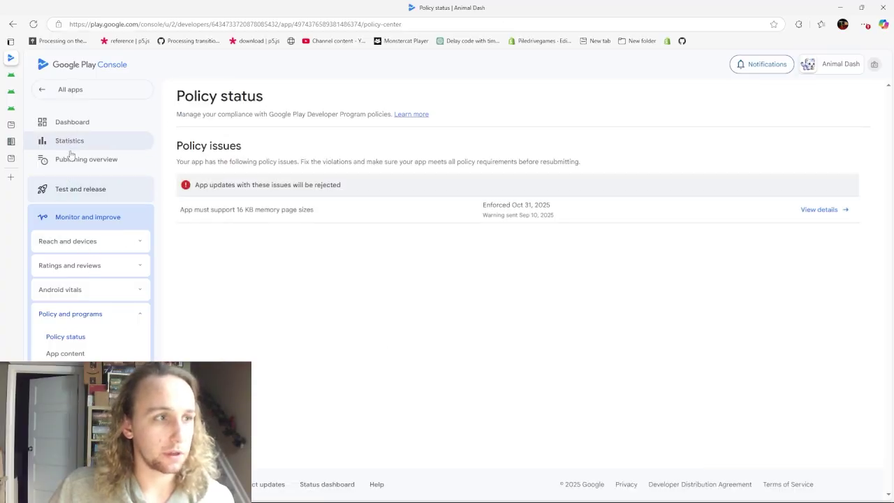
- Examine the Internal testing releases under Test and release, and go to the Monitor and improve section
click(70, 189)
scroll(74, 307, down, 2)
scroll(76, 312, up, 1)
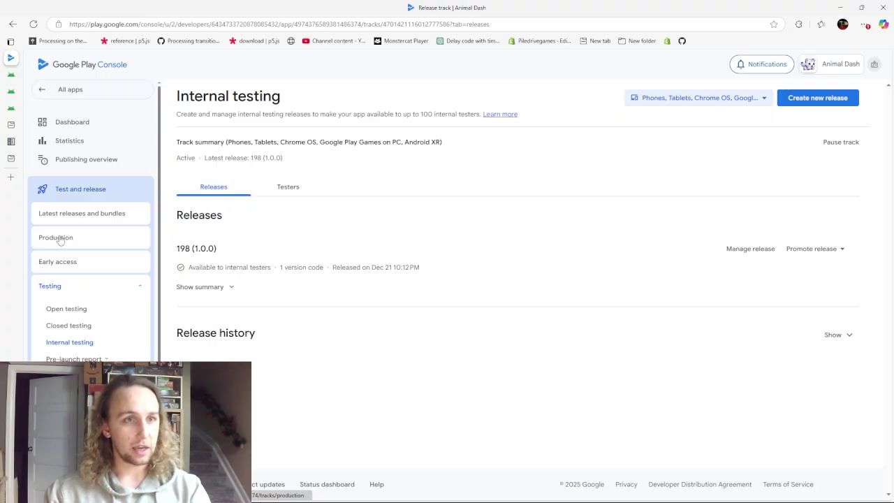
scroll(70, 280, down, 1)
click(77, 364)
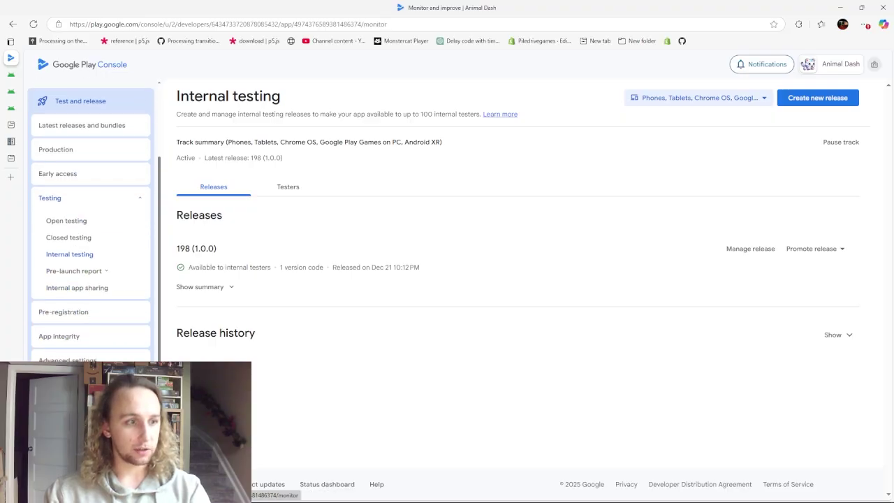
- Open the 16 KB memory page size issue details from Policy status and follow the link to latest releases and app bundles
click(818, 132)
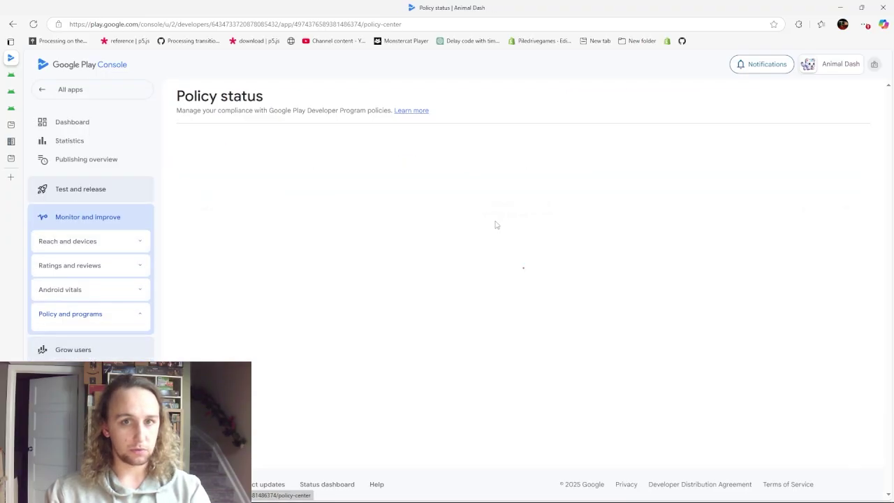
click(824, 209)
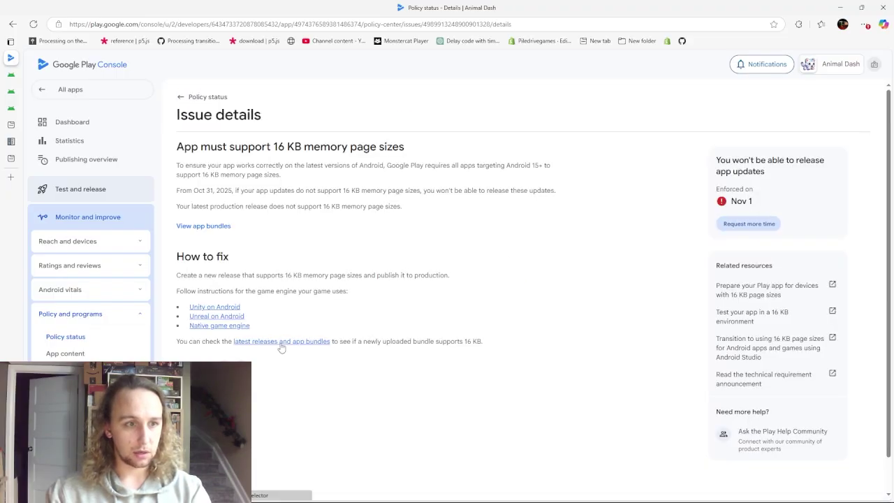
drag(202, 343, 447, 343)
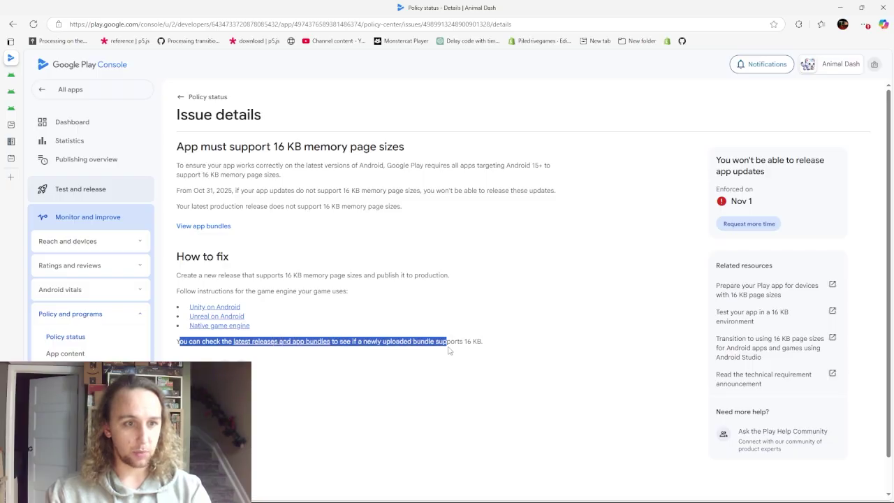
click(383, 359)
click(315, 342)
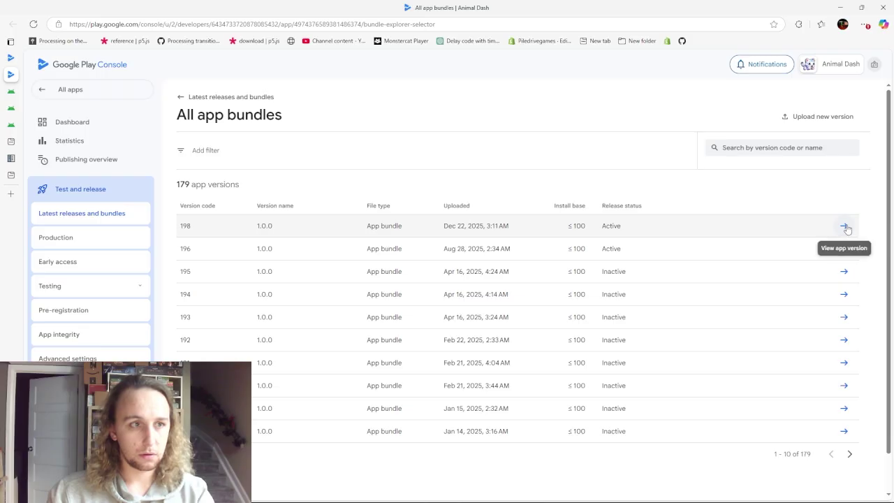
- View app bundle version 198 and expand the details of its memory page size entry
click(608, 236)
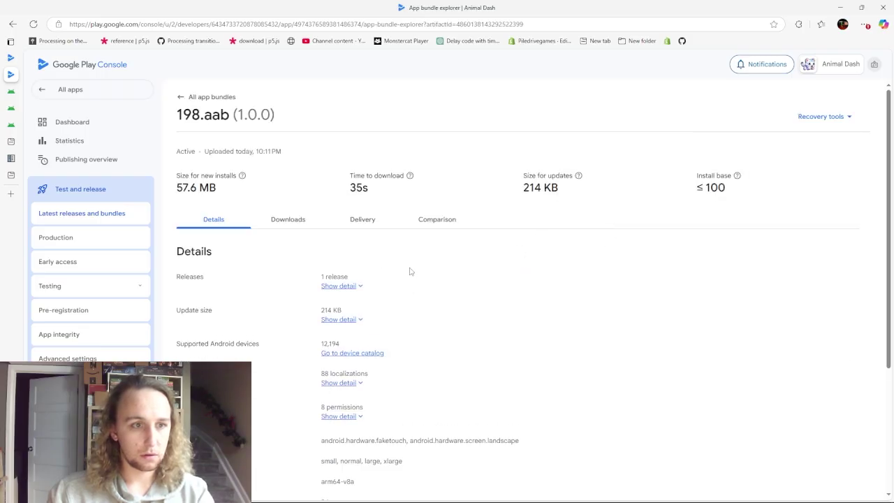
scroll(387, 305, down, 1)
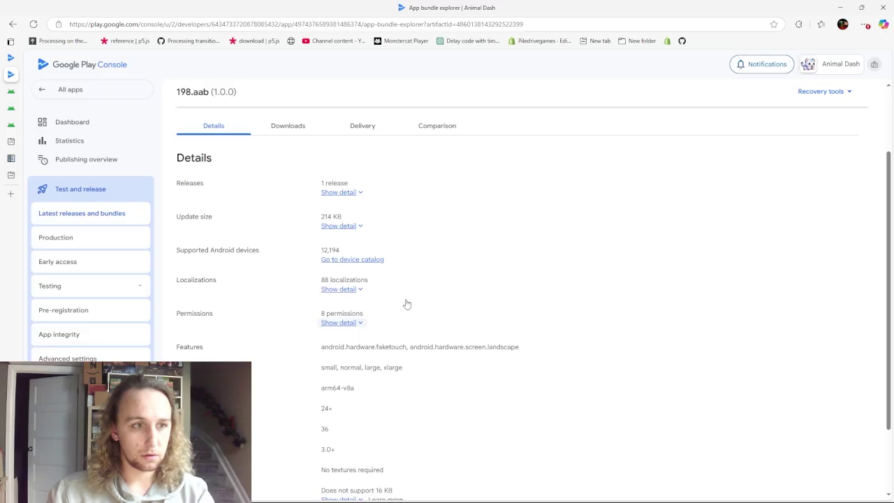
scroll(414, 304, down, 1)
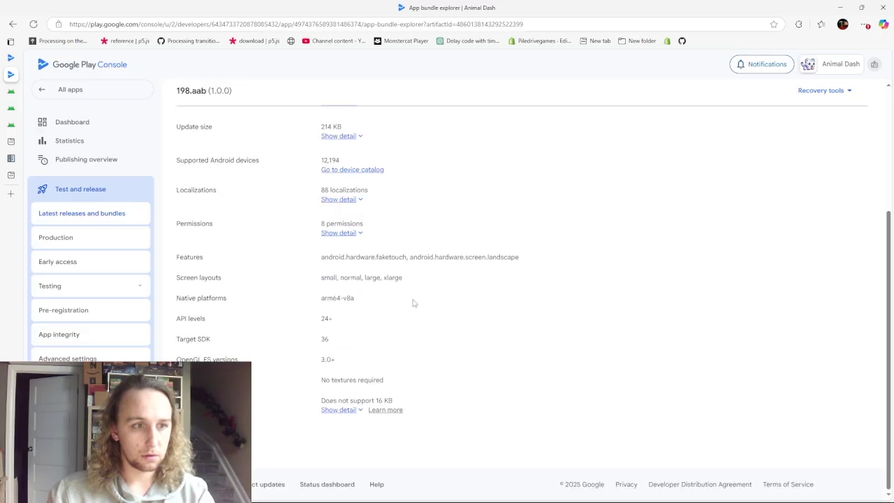
click(358, 410)
scroll(363, 406, down, 1)
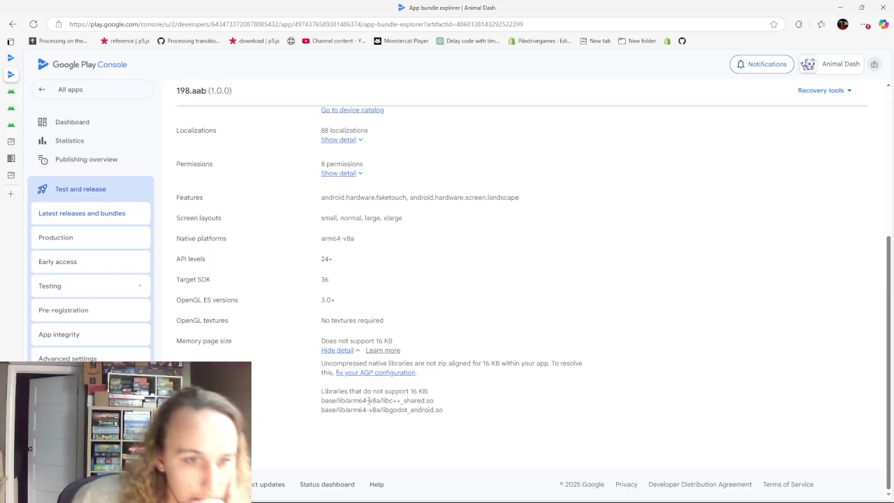
- Open the AGP configuration fix guide and examine its sections on AGP 8.5.1 or higher and 16 KB ELF alignment
click(370, 372)
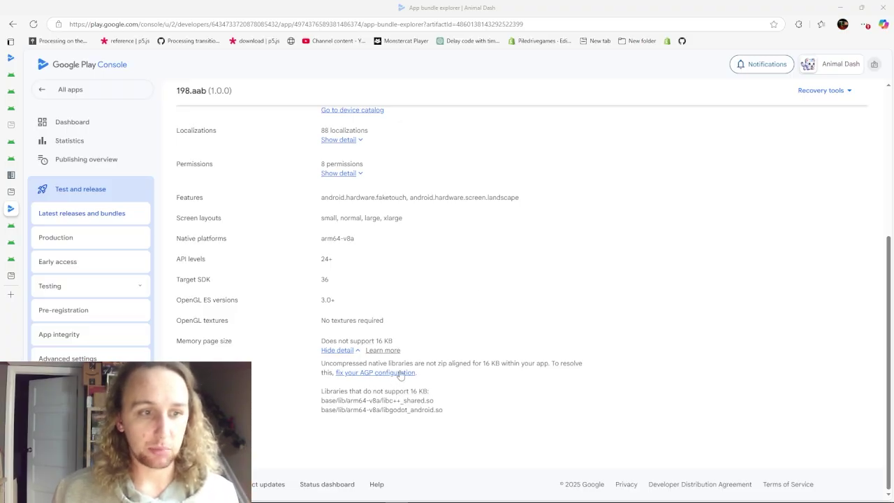
drag(322, 364, 430, 382)
click(425, 391)
click(11, 226)
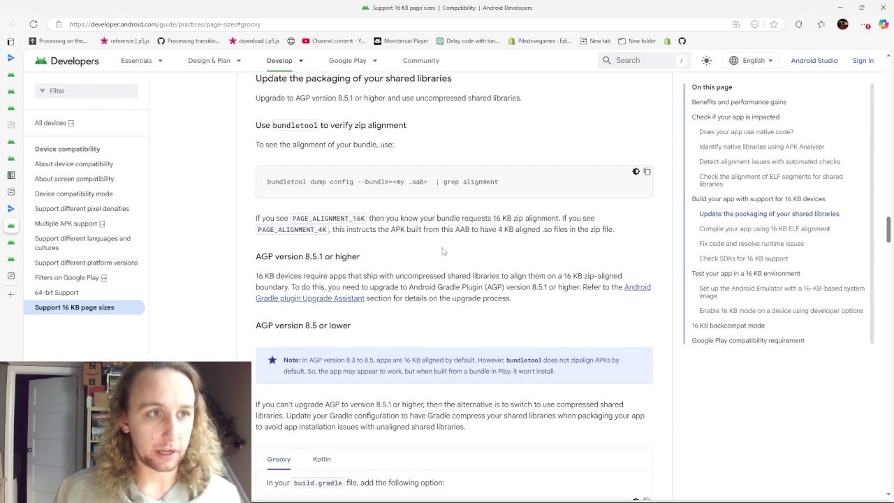
scroll(442, 250, down, 7)
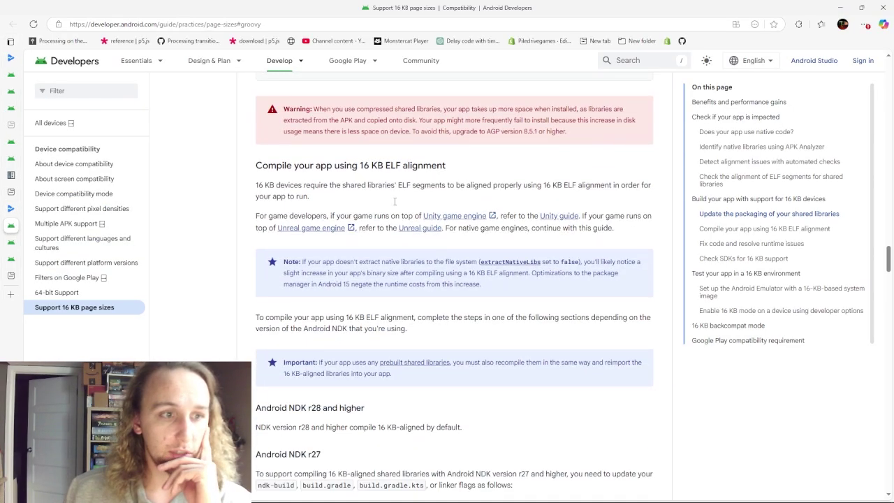
scroll(370, 237, down, 1)
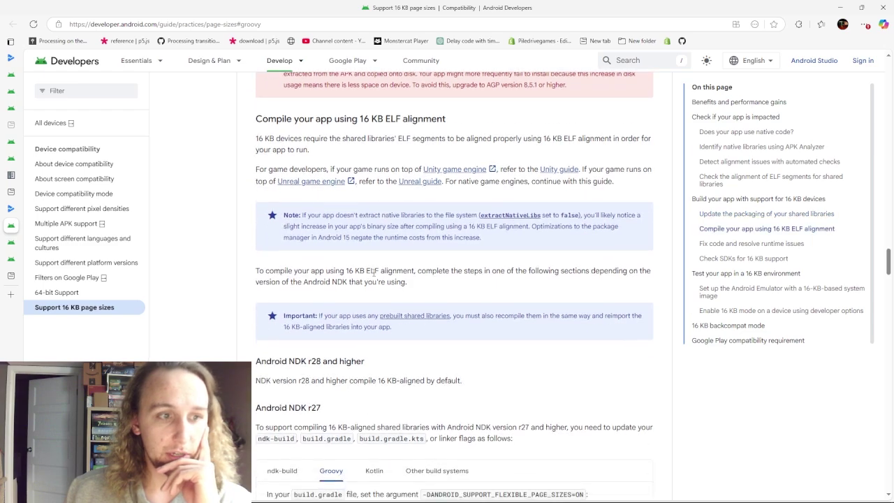
scroll(375, 273, up, 6)
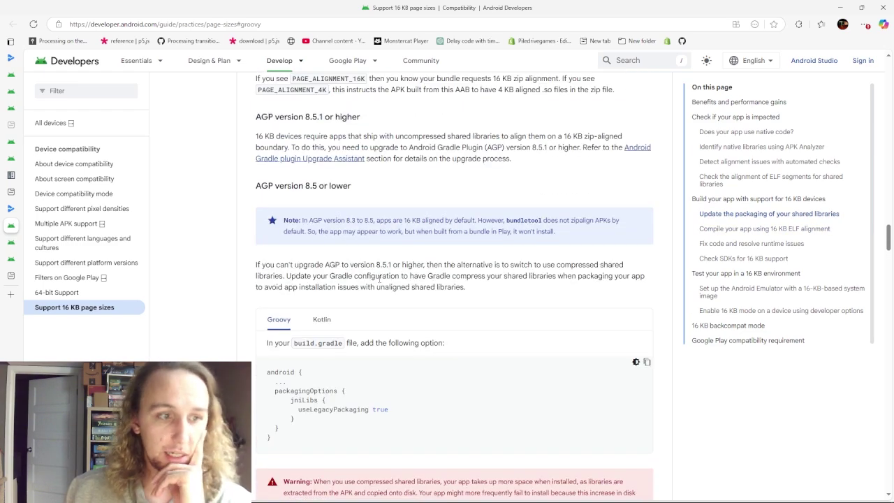
scroll(378, 278, up, 2)
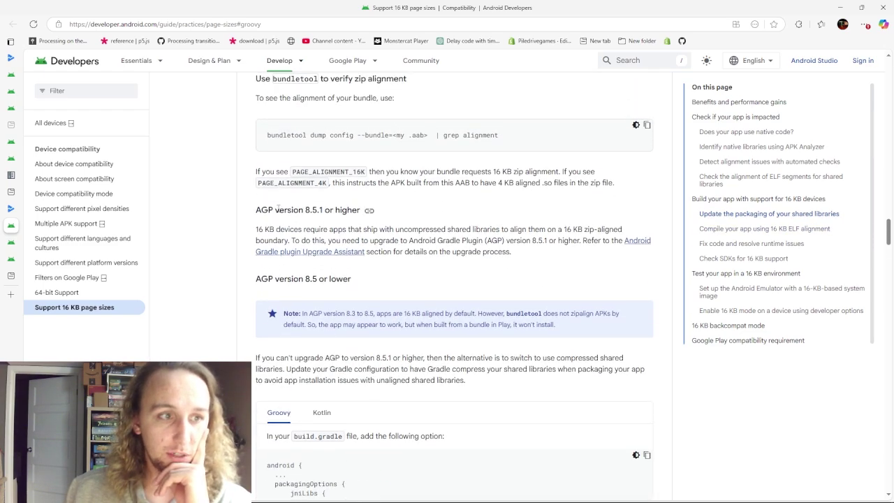
drag(258, 210, 347, 210)
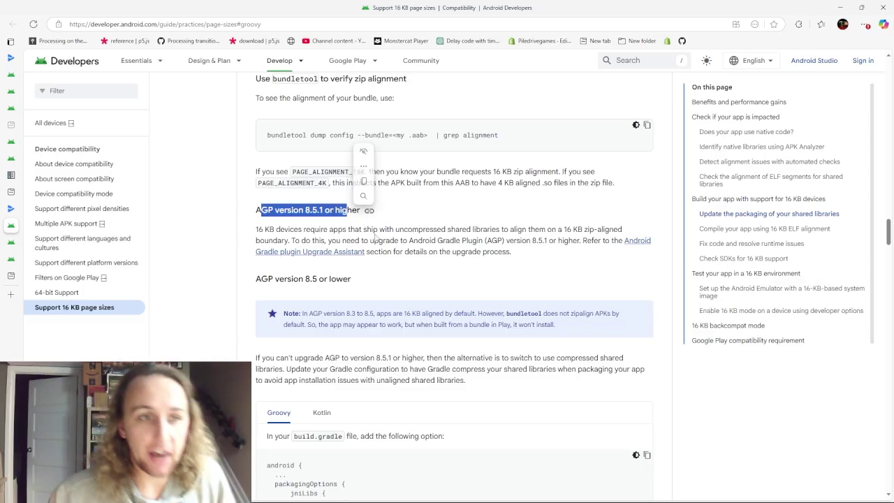
click(457, 241)
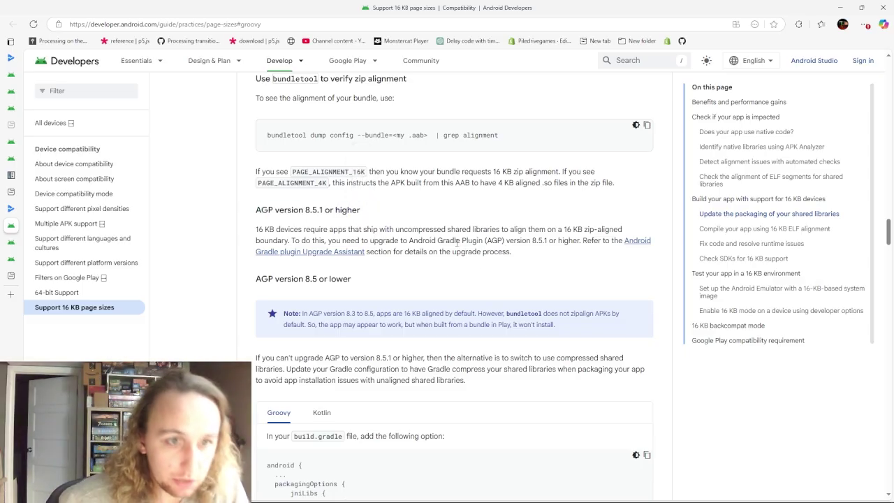
drag(525, 229, 584, 231)
click(584, 230)
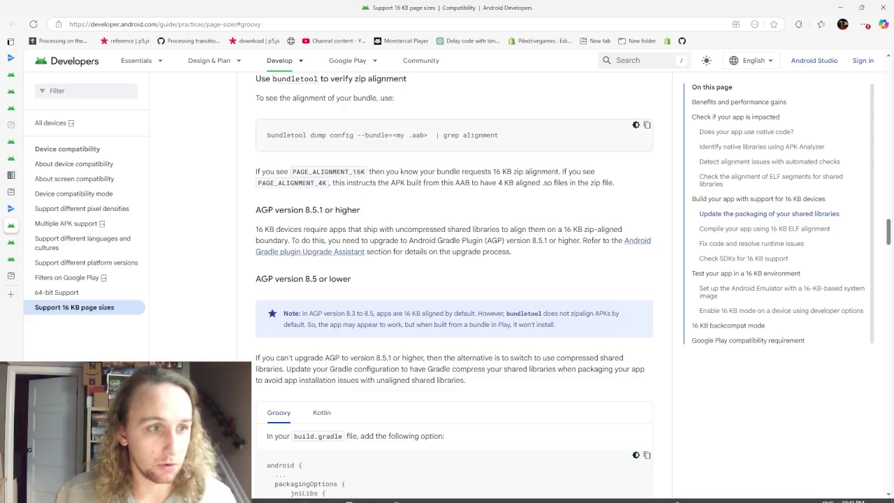
- Switch to Notepad++ with gradle-wrapper.properties, and locate that file in File Explorer under AnimalDash's android\build\gradle\wrapper folder
click(310, 496)
click(334, 151)
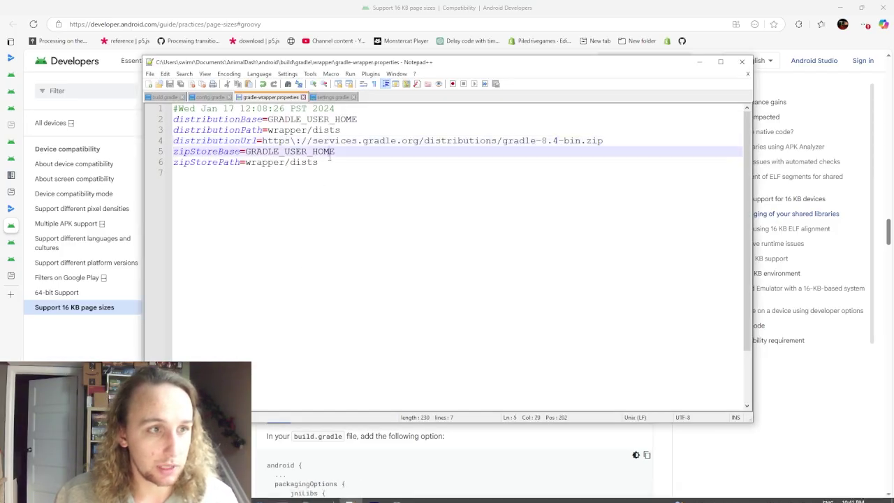
mouse_move(260, 493)
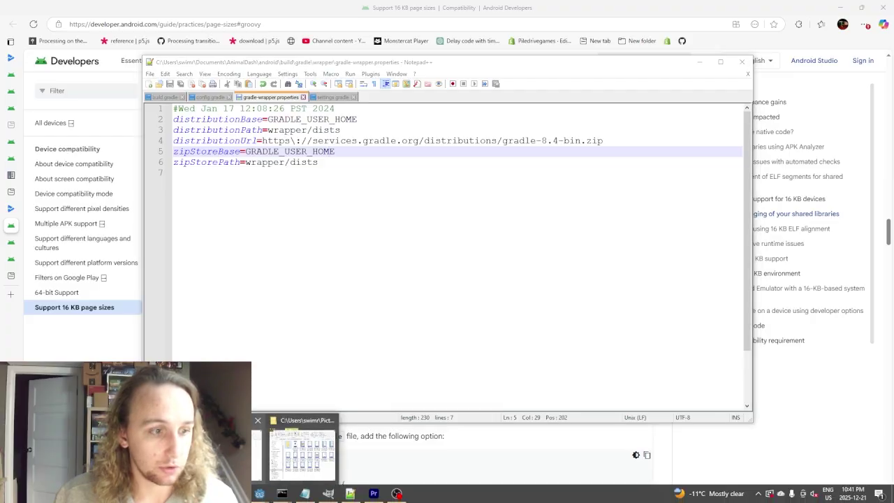
mouse_move(209, 454)
click(302, 454)
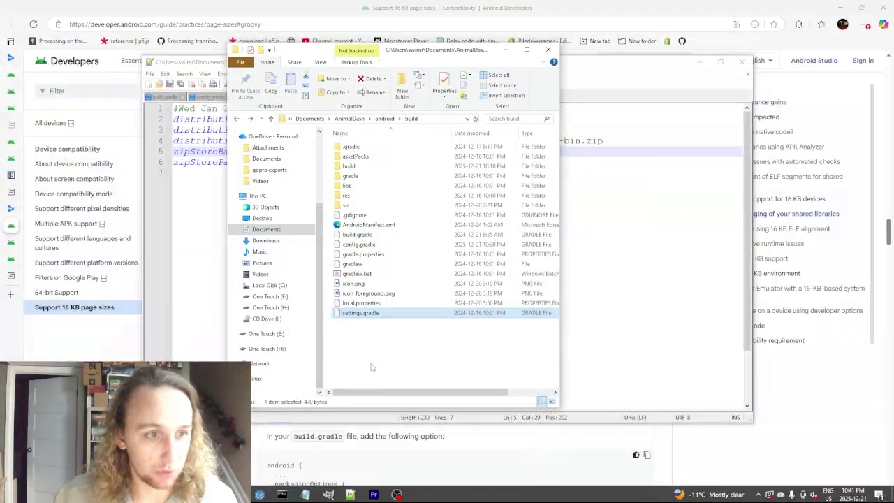
click(370, 314)
drag(415, 44, 405, 81)
click(336, 199)
double_click(336, 199)
double_click(335, 168)
click(336, 180)
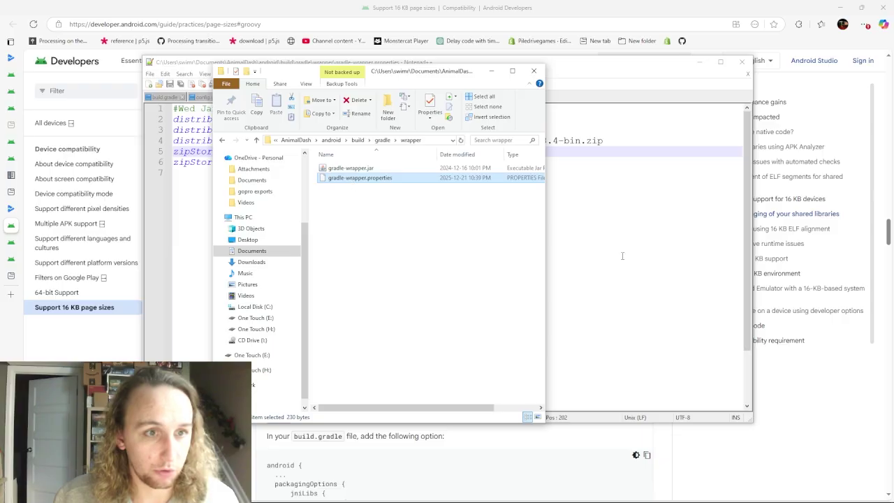
- In gradle-wrapper.properties, change the Gradle version in distributionUrl to 8.5.1 and save the file
click(622, 256)
click(558, 141)
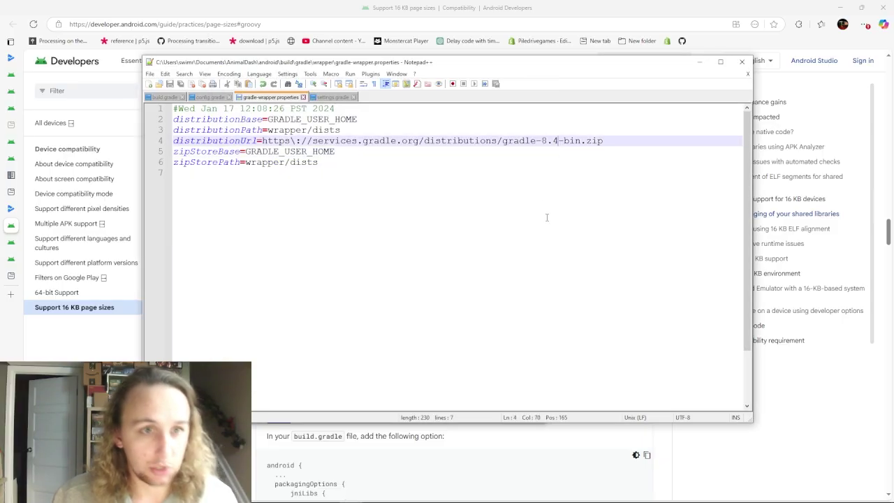
key(BackSpace)
text(5.1)
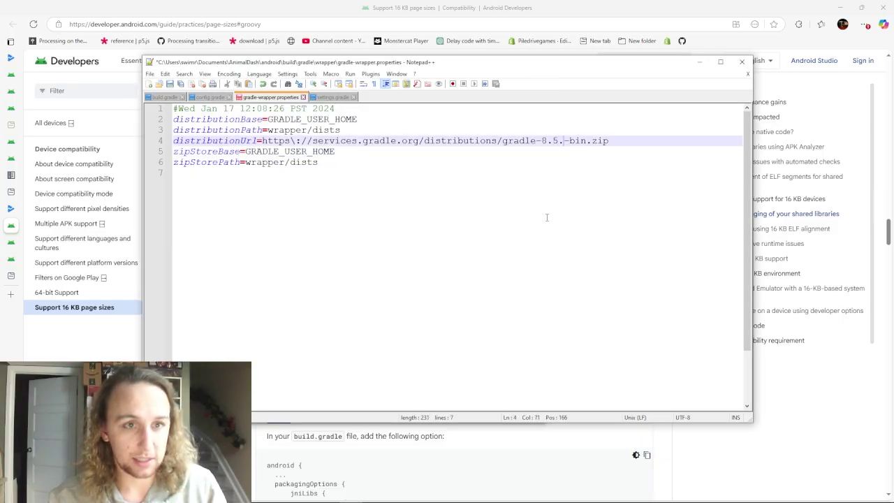
key(ctrl+s)
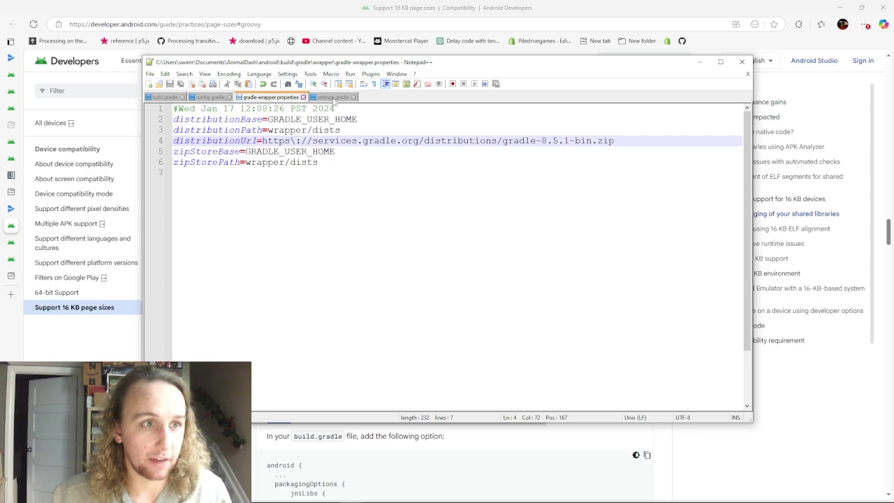
- Examine where settings.gradle takes the com.android.application plugin version from
click(333, 97)
click(418, 162)
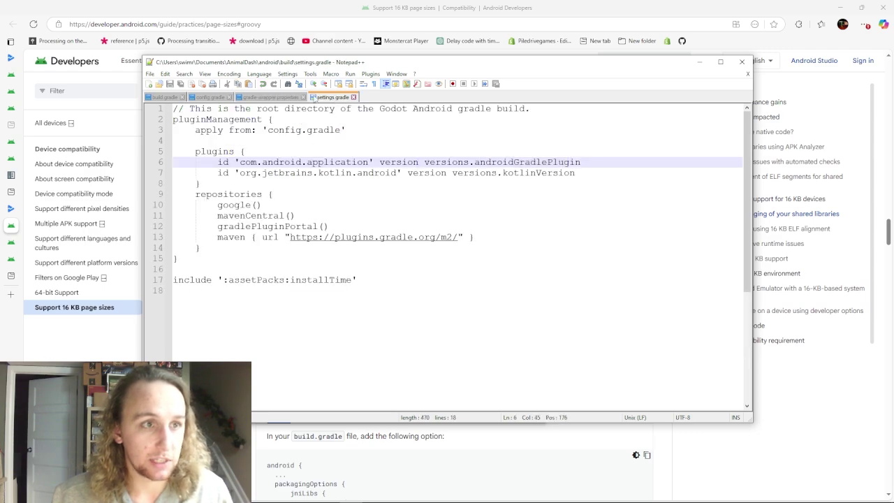
drag(220, 162, 584, 162)
key(Down)
key(Down)
key(Down)
key(Down)
drag(426, 162, 594, 162)
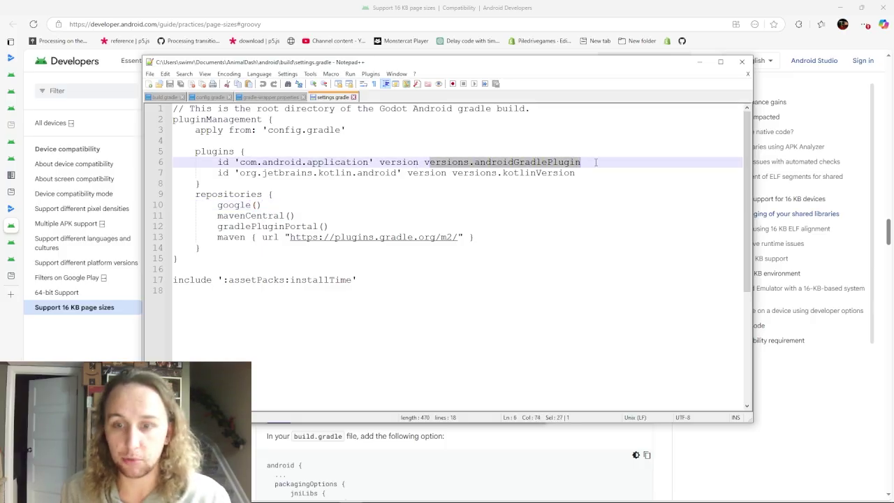
click(424, 162)
drag(425, 162, 622, 162)
drag(438, 178, 210, 183)
drag(424, 162, 581, 162)
click(330, 227)
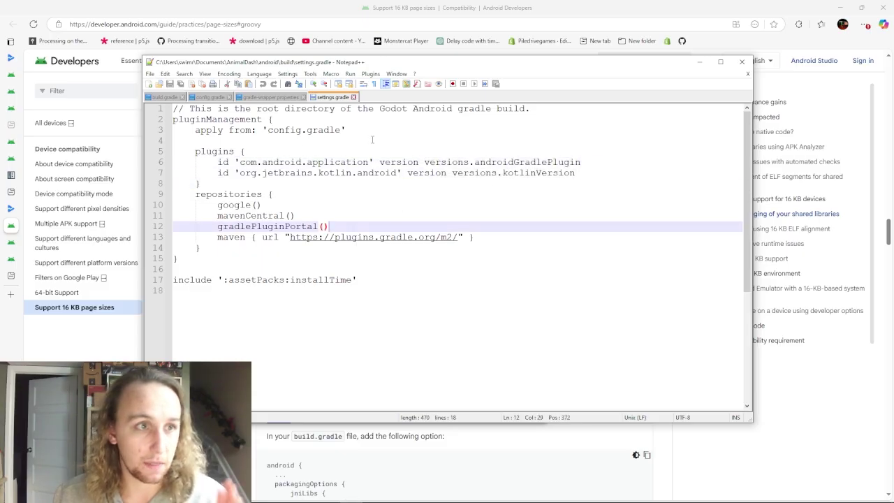
drag(424, 162, 585, 164)
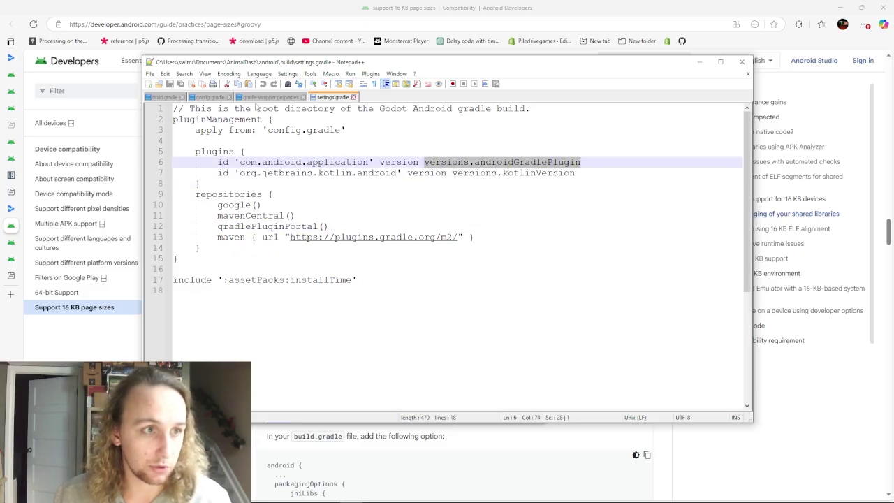
- Check the Gradle version in gradle-wrapper.properties and the top of build.gradle, and set androidGradlePlugin to '8.5.1' in config.gradle, saving it
click(268, 97)
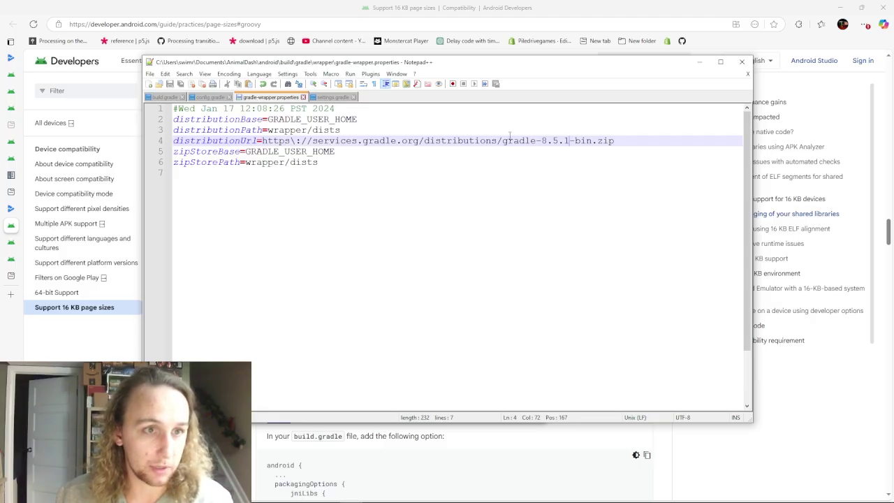
drag(497, 140, 562, 138)
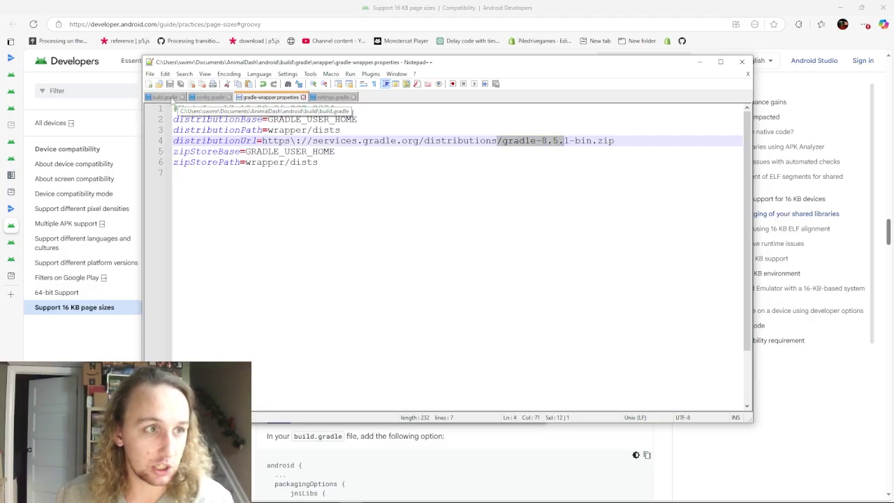
click(167, 97)
scroll(245, 153, up, 1)
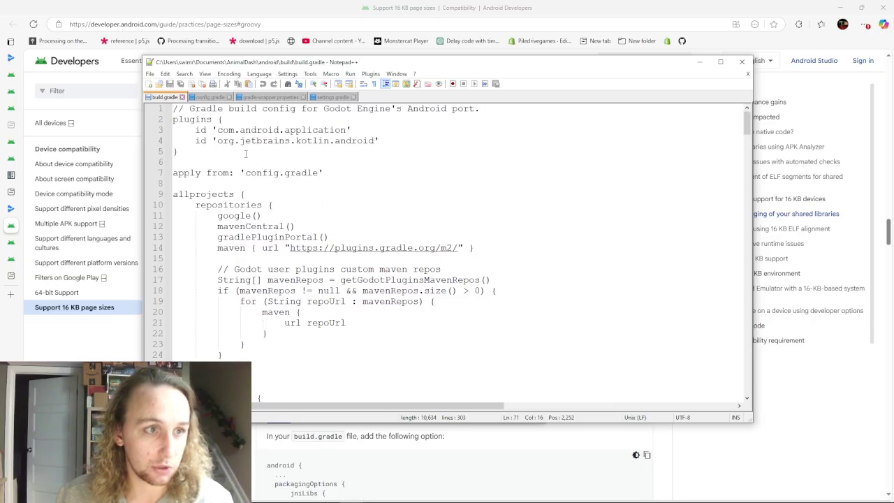
click(202, 97)
click(336, 119)
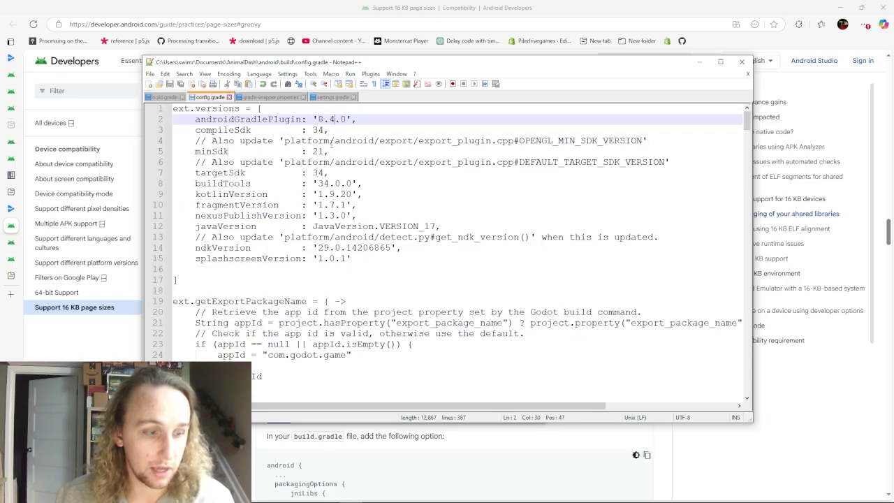
key(BackSpace)
text(5)
key(ctrl+s)
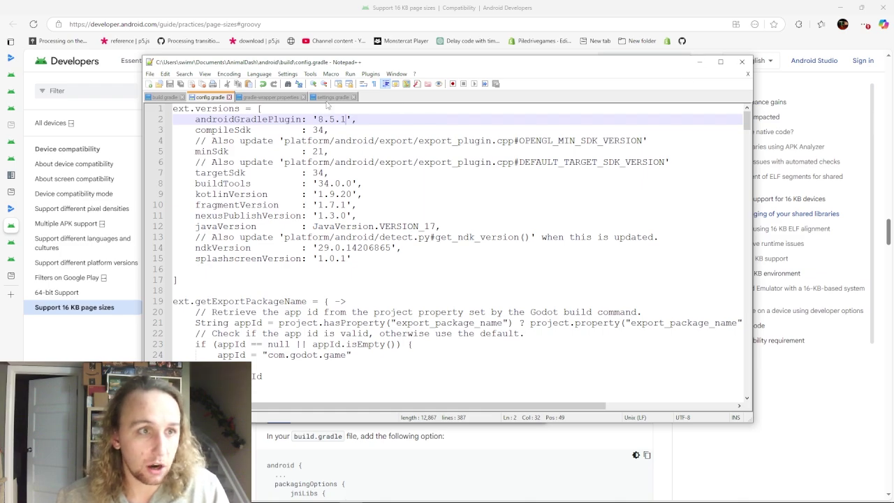
- Recheck settings.gradle and the distributionUrl line in gradle-wrapper.properties, and minimize Notepad++
click(331, 97)
click(386, 151)
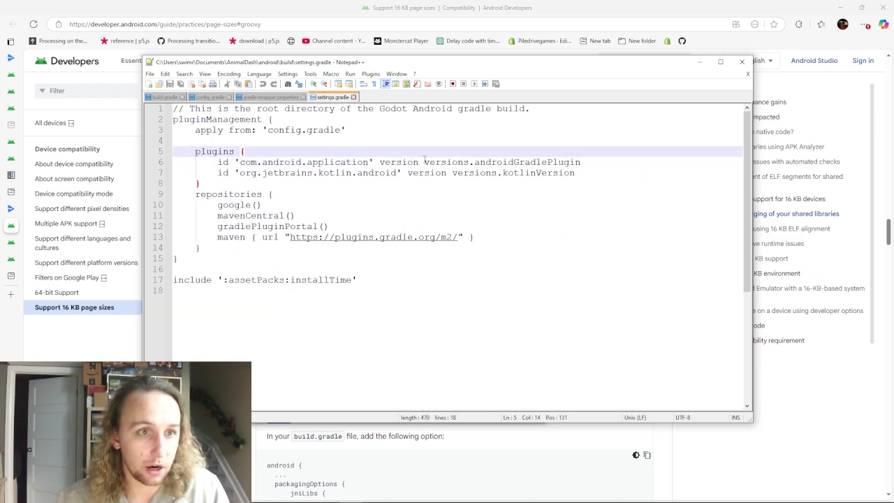
click(272, 97)
drag(385, 140, 614, 140)
click(611, 173)
click(699, 62)
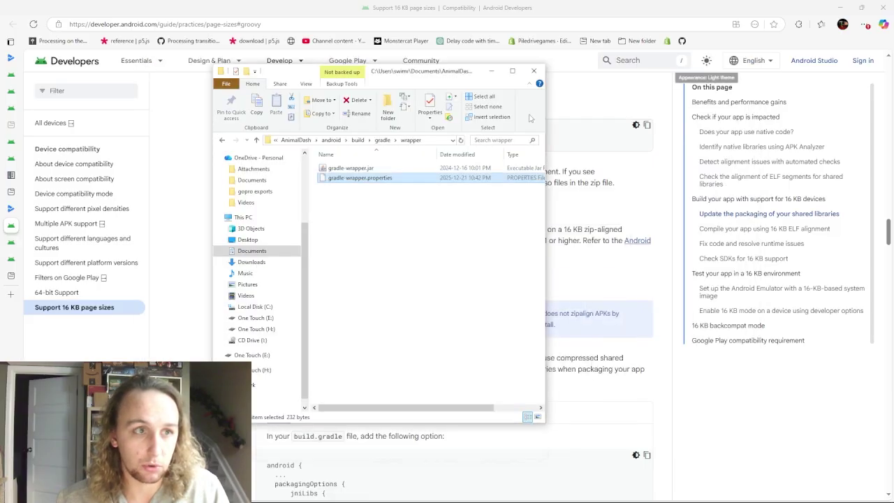
- Switch to the Godot project, open its Android export preset and set the version code to 199
click(491, 70)
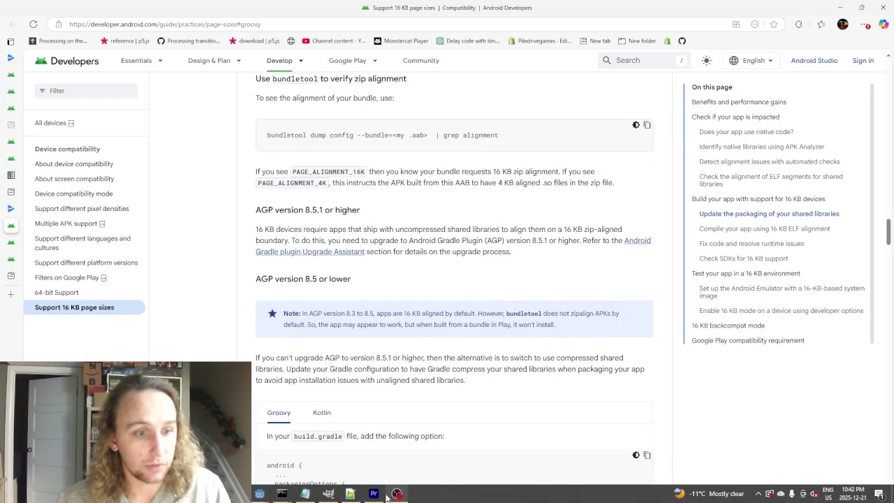
mouse_move(259, 493)
click(268, 454)
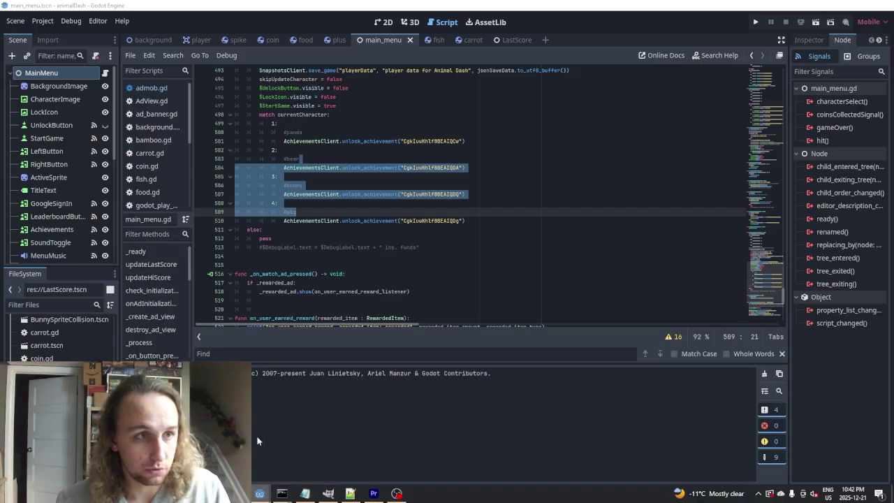
click(351, 126)
click(15, 20)
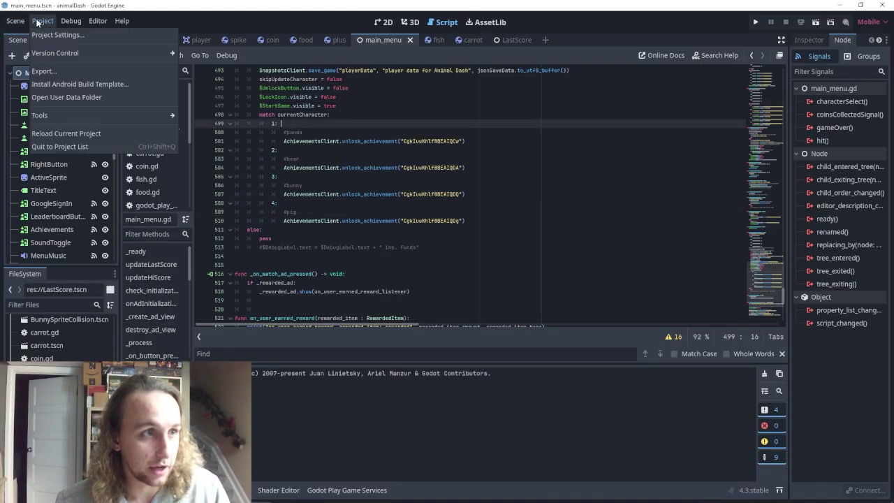
click(42, 71)
scroll(471, 256, down, 10)
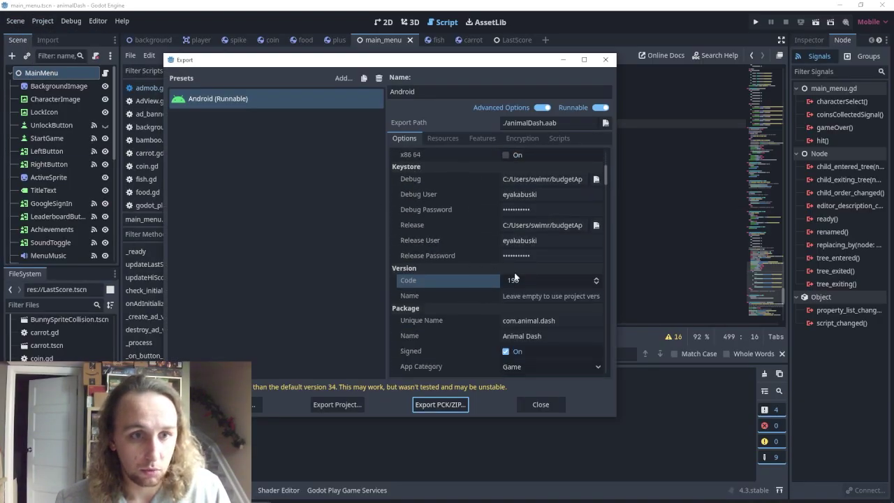
click(596, 280)
- Try to export all presets of the project, and dismiss the export report
click(256, 404)
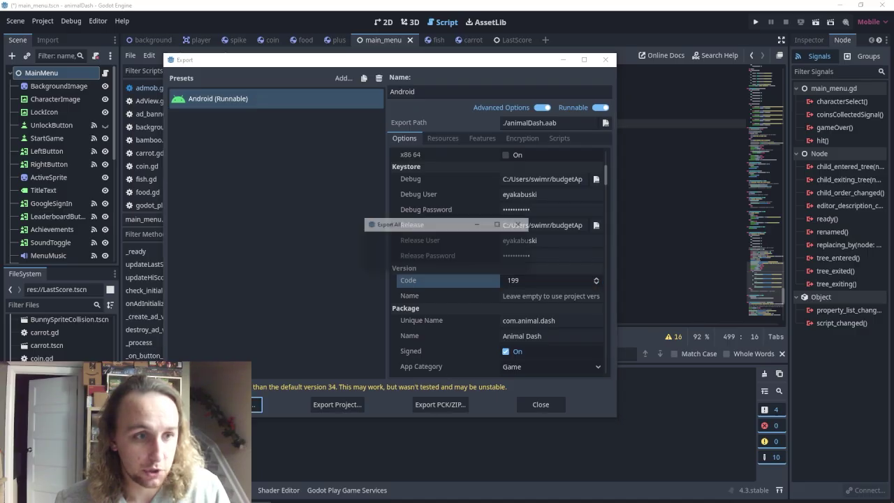
click(514, 259)
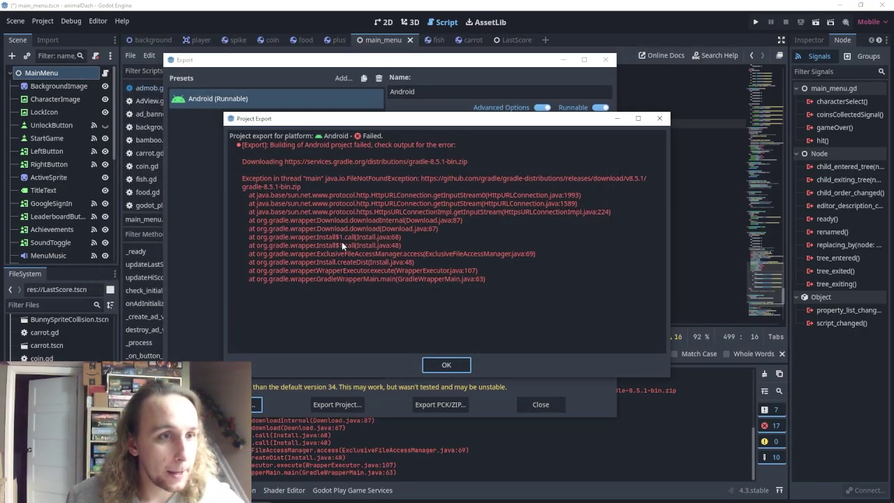
click(450, 368)
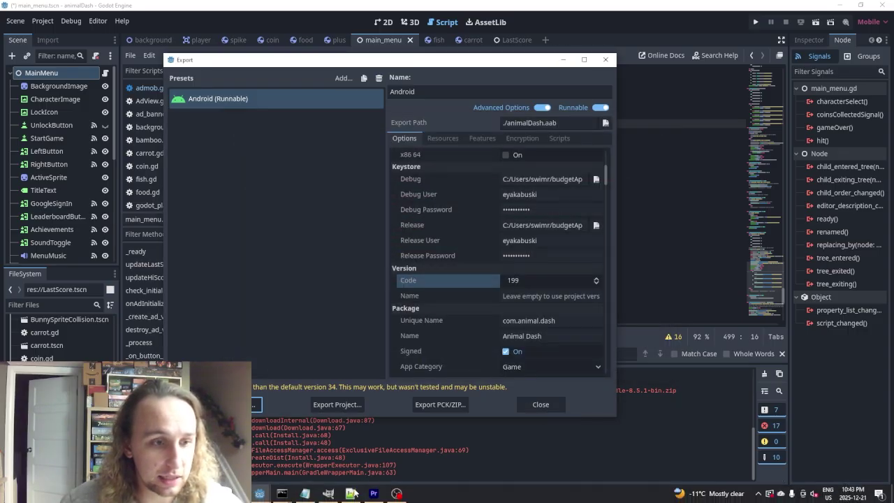
- Look up the minimum Gradle version required for each plugin version in the Android Gradle plugin release notes
click(350, 493)
key(Left)
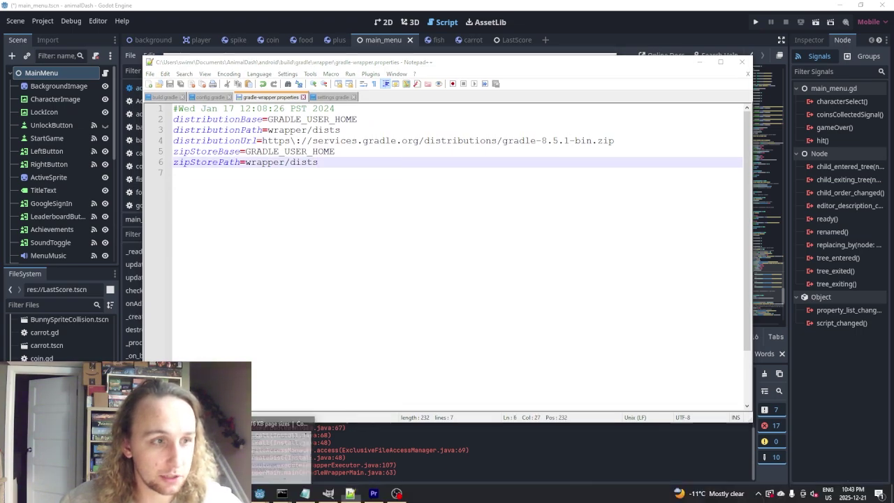
click(259, 493)
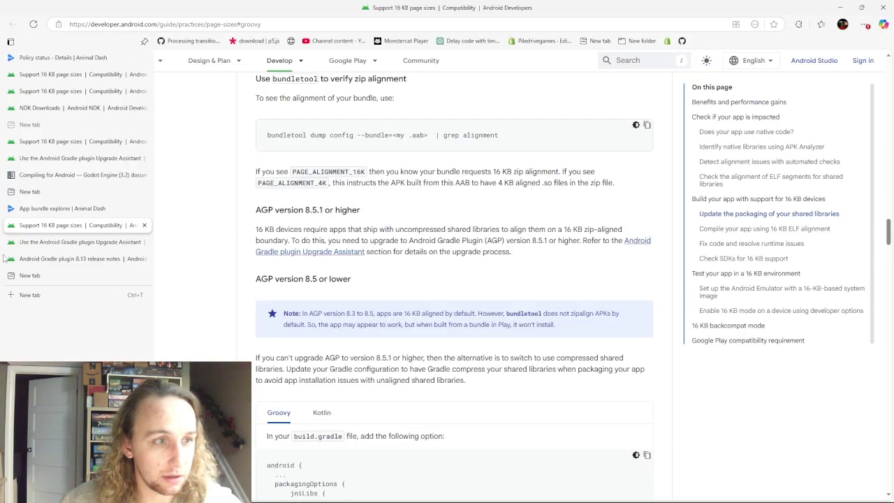
click(9, 259)
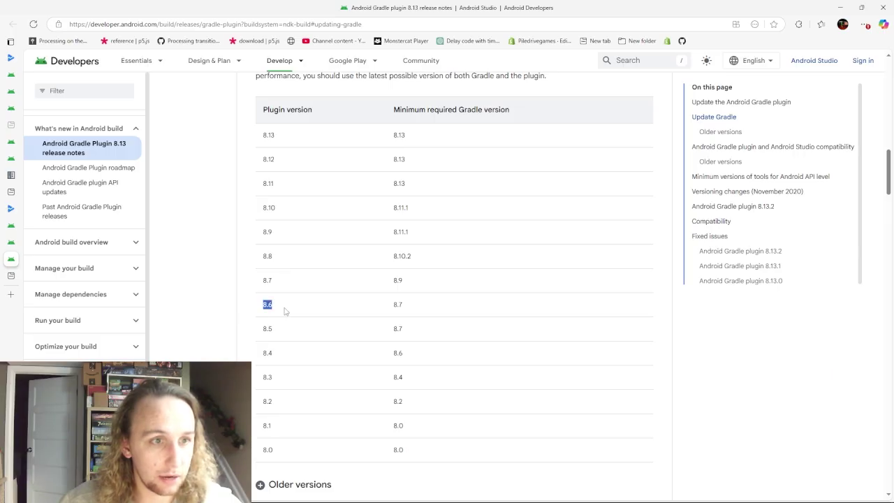
click(179, 246)
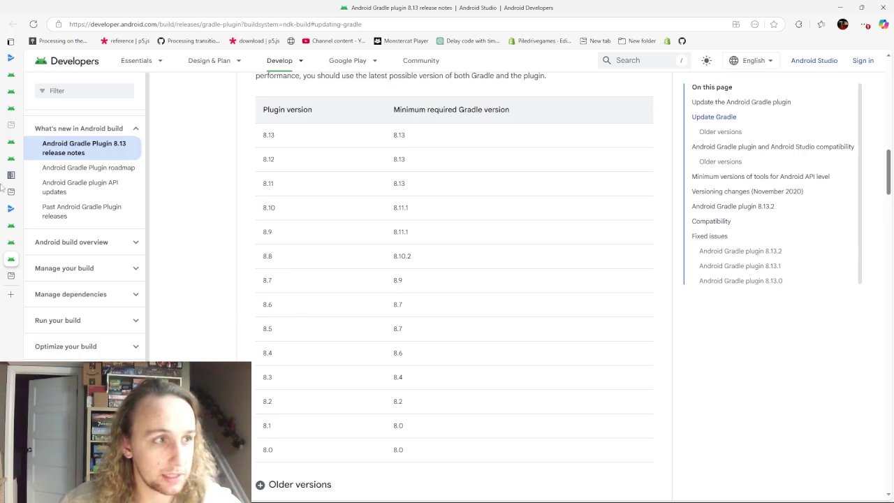
mouse_move(387, 501)
- In gradle-wrapper.properties, change the Gradle version in distributionUrl to 8.6 and save the file
click(350, 497)
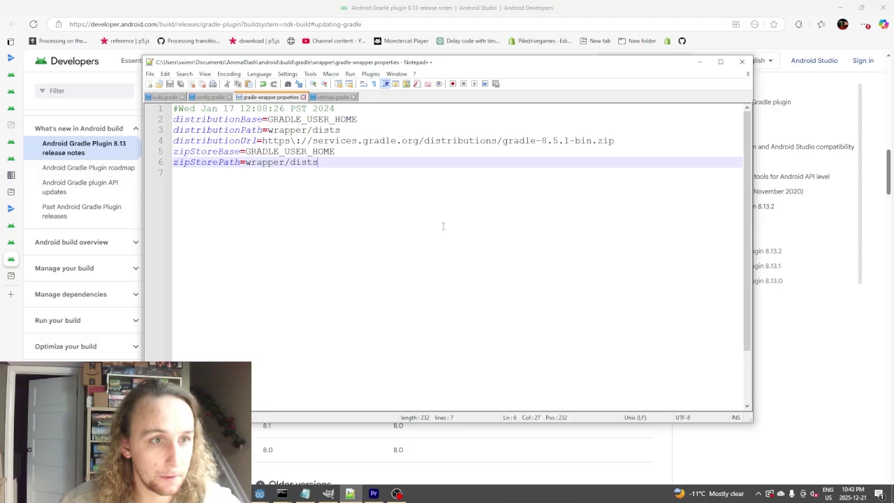
click(560, 141)
key(BackSpace)
key(Delete)
key(Delete)
text(6)
key(ctrl+s)
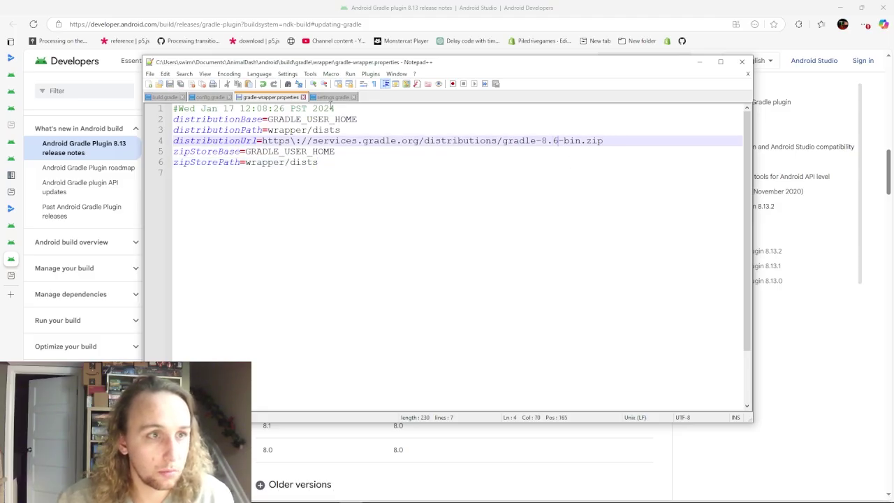
- Set androidGradlePlugin to '8.6.0' in config.gradle and save the file
click(331, 98)
click(210, 97)
click(336, 120)
key(BackSpace)
key(BackSpace)
key(BackSpace)
text(67',)
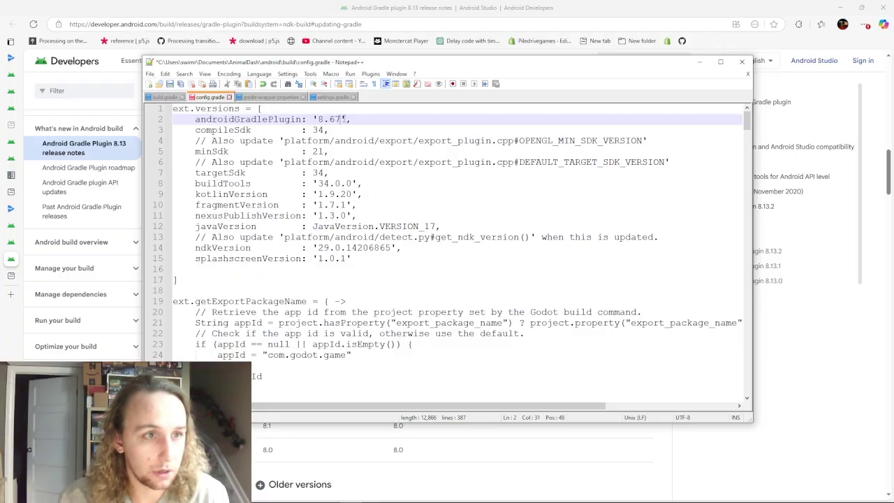
key(ctrl+s)
key(ctrl+a)
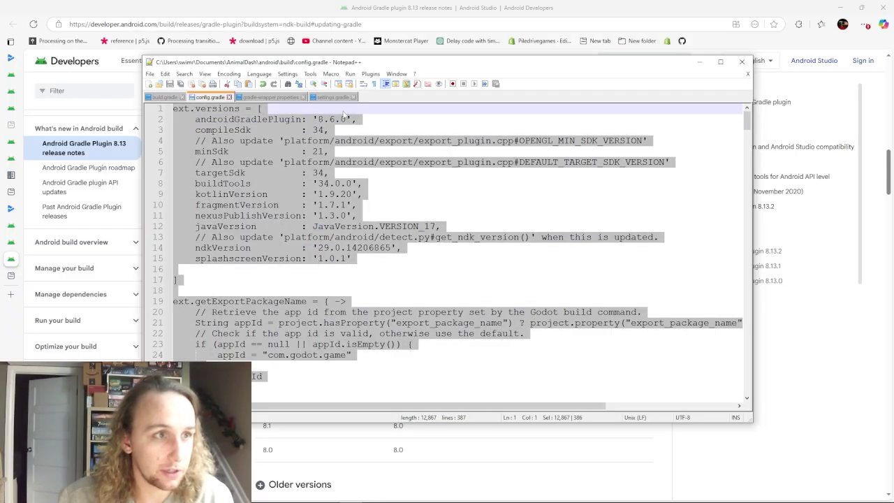
click(350, 161)
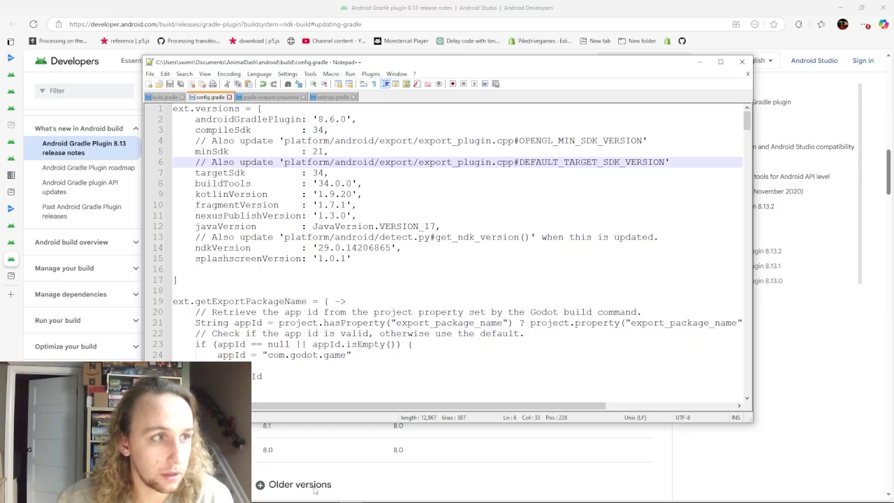
- Return to Godot and try exporting all presets with the edited Gradle files
mouse_move(259, 493)
click(288, 452)
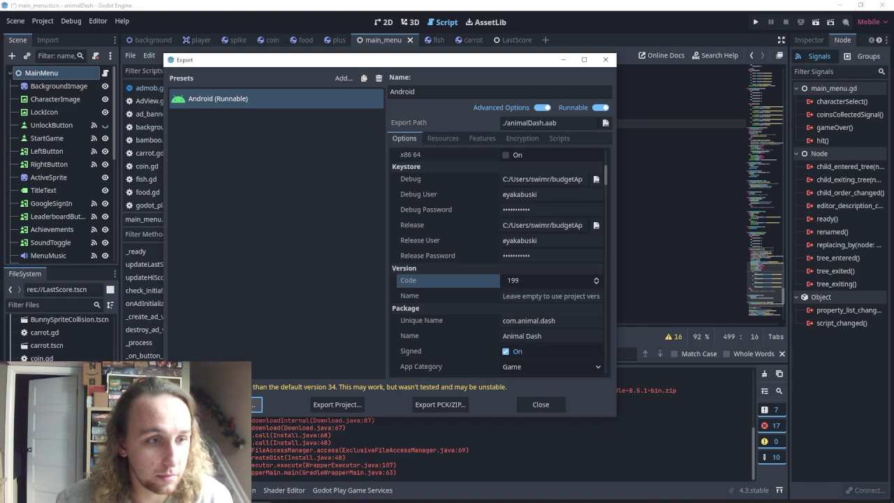
click(256, 405)
click(493, 258)
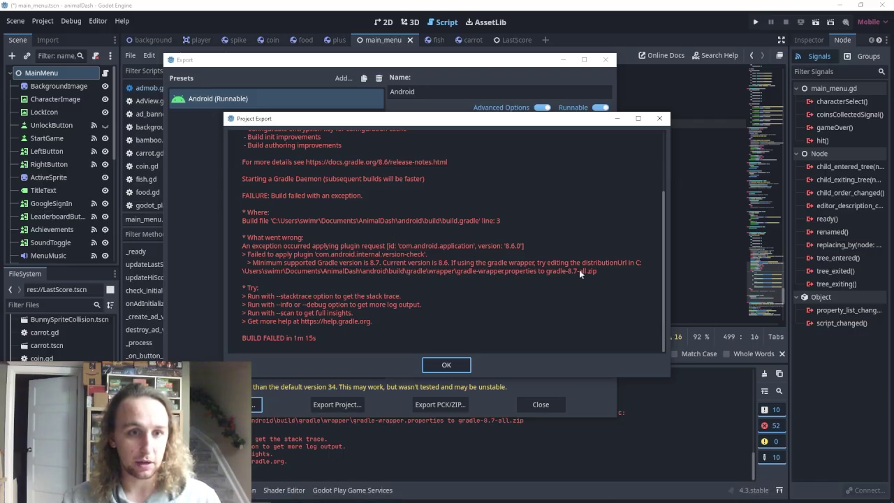
- Check the minimum required Gradle version for plugin 8.6 in the release notes table
click(350, 493)
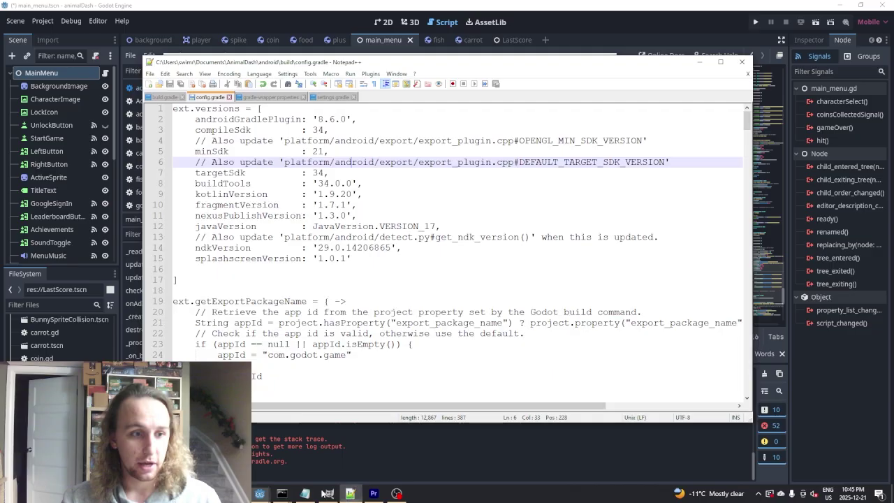
click(259, 493)
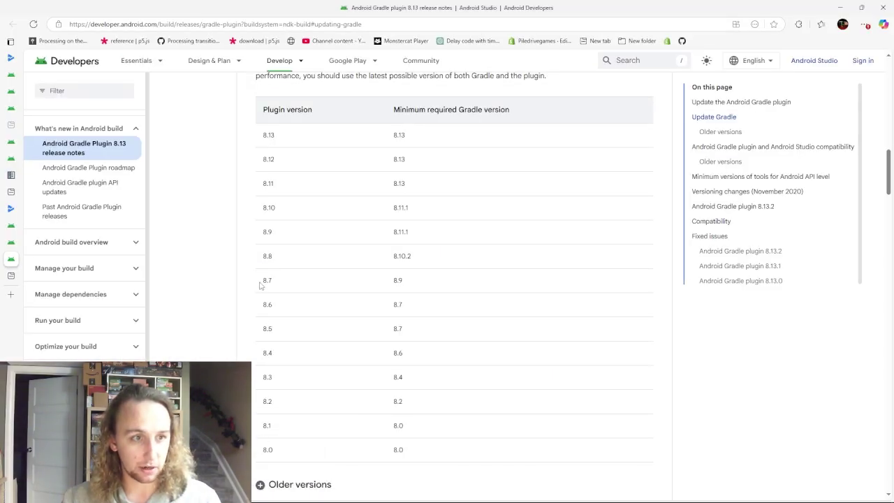
click(342, 317)
drag(392, 307, 409, 307)
click(419, 306)
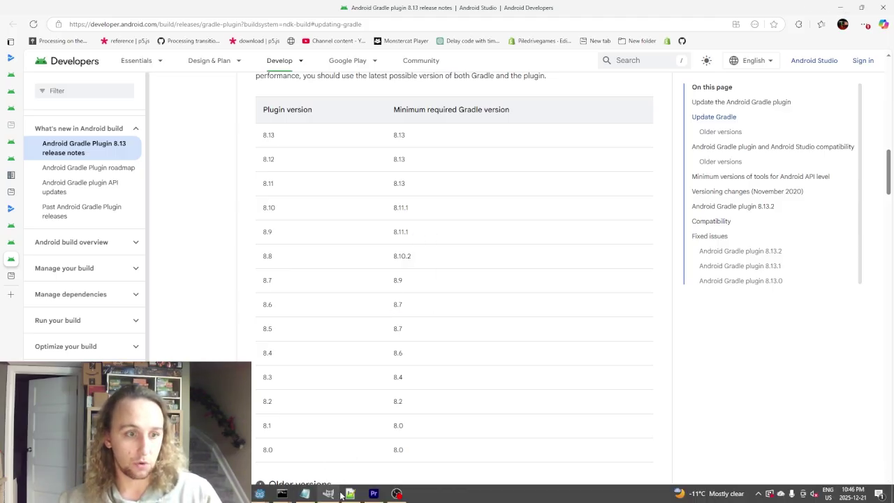
- Recheck the export error in Godot, set the Gradle version in gradle-wrapper.properties' distributionUrl to 8.7, and save the file
click(349, 494)
click(293, 97)
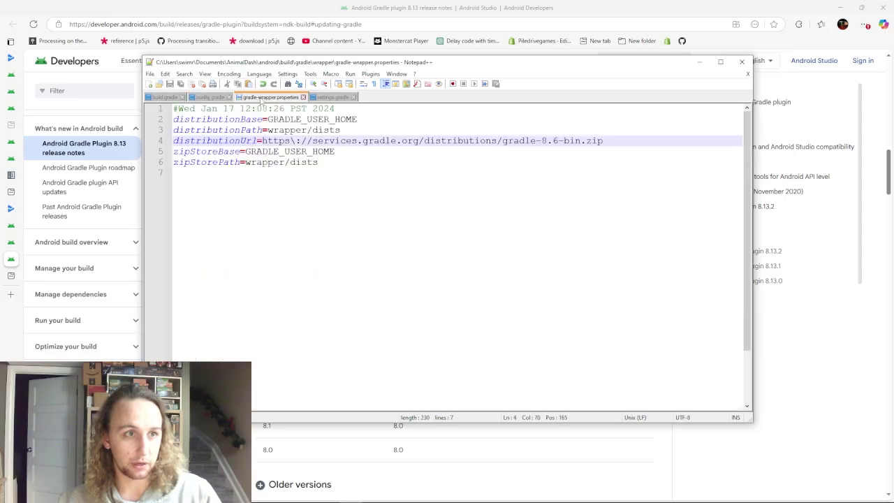
mouse_move(259, 494)
click(344, 436)
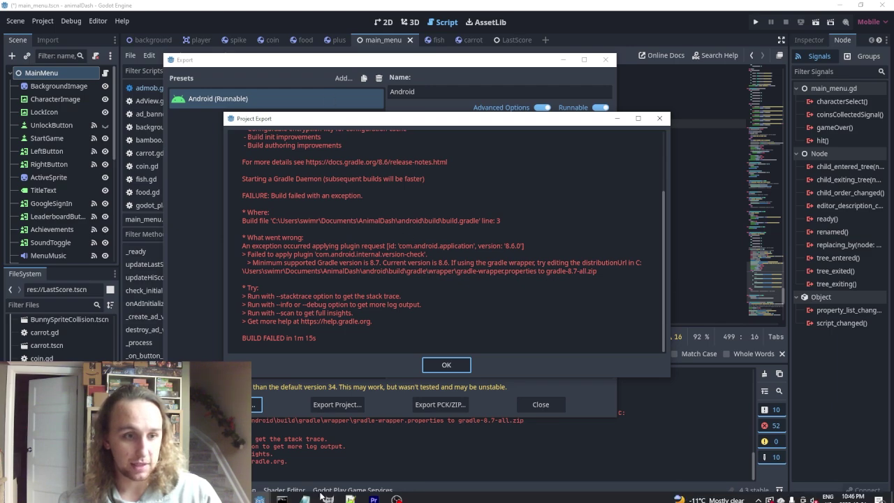
click(351, 494)
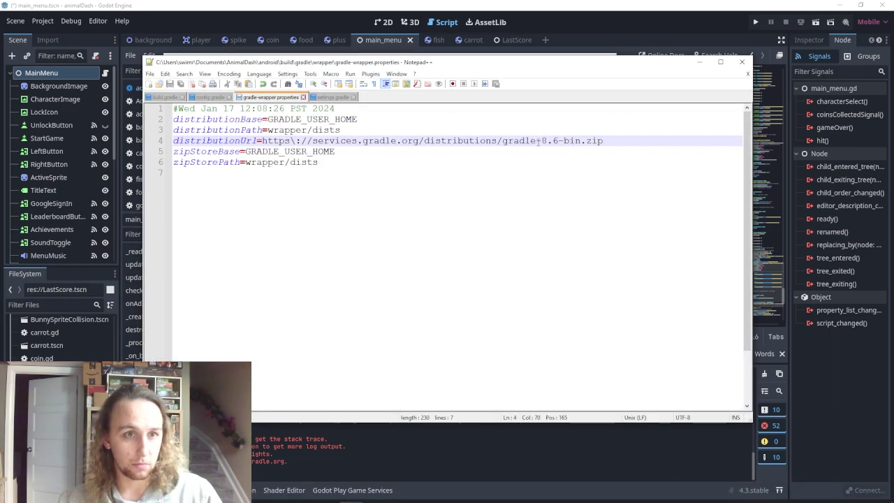
key(BackSpace)
text(7)
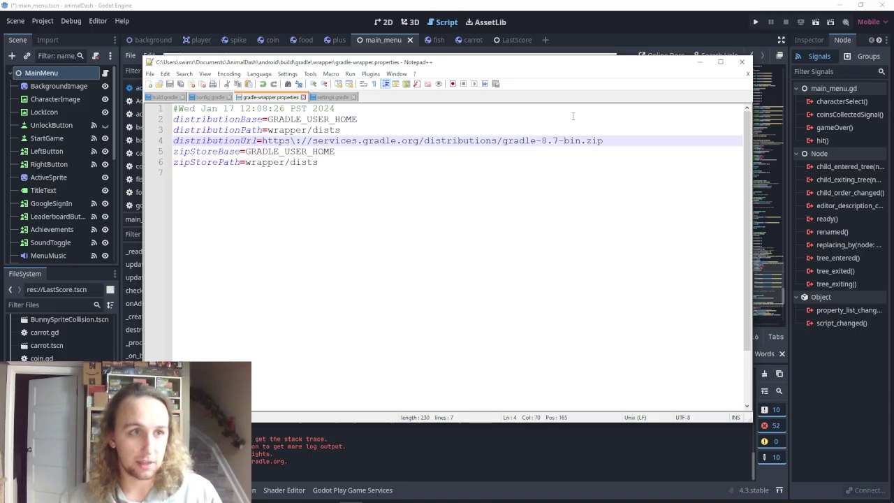
click(699, 62)
- Dismiss the failed export report, export all presets again, and close the Export window
click(445, 364)
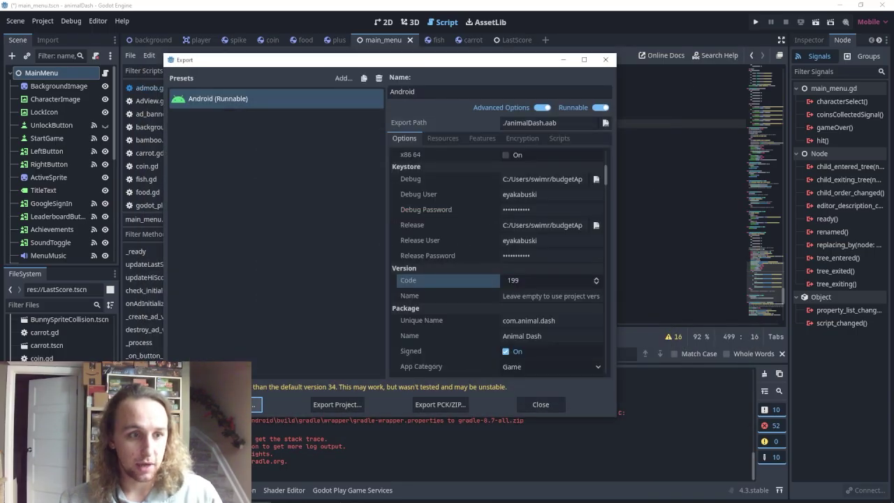
click(235, 404)
click(485, 260)
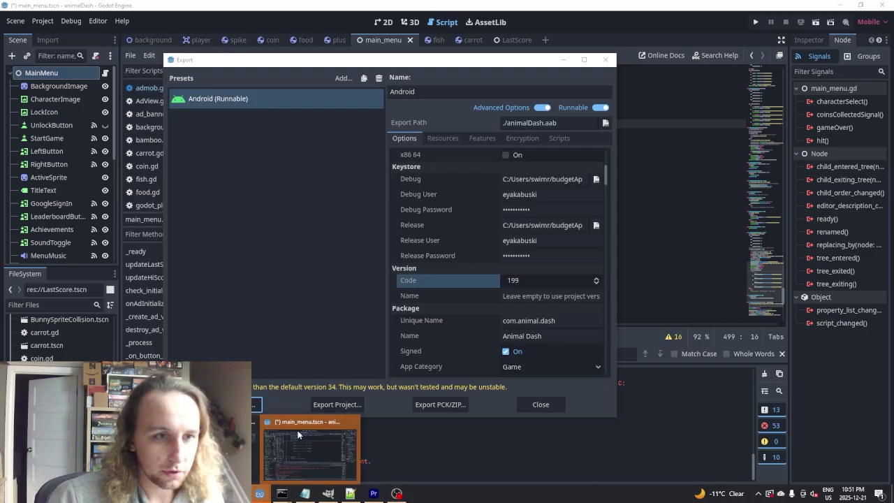
click(540, 404)
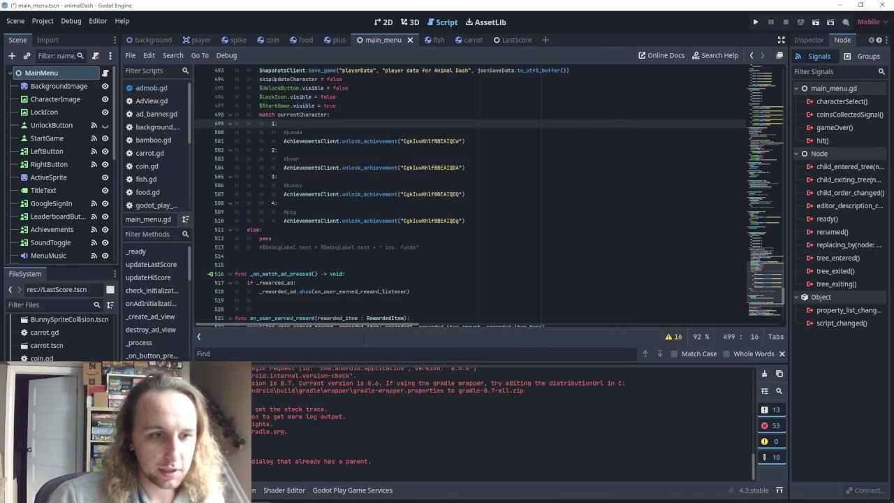
- Switch to Animal Dash's Google Play Console page in the browser and open its testing section
mouse_move(236, 493)
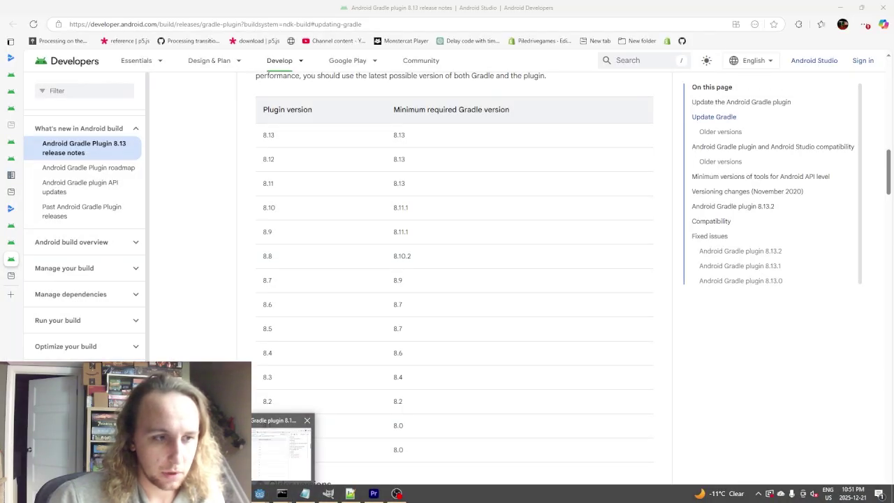
click(281, 447)
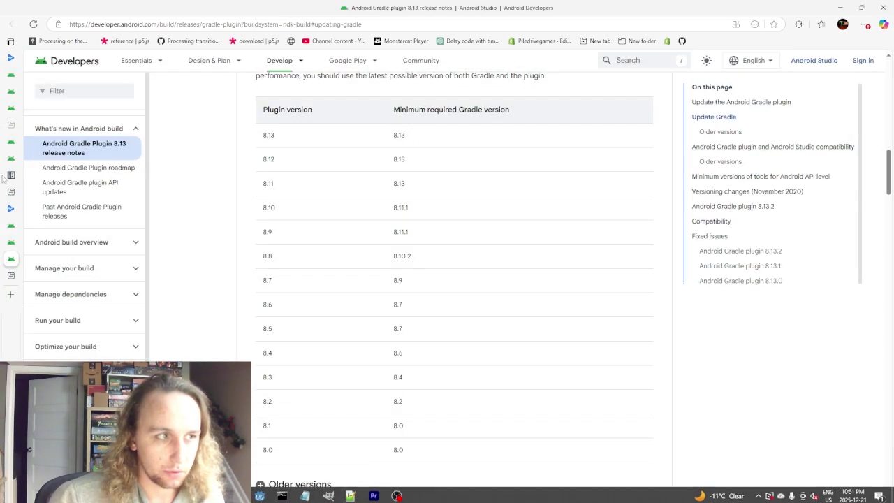
mouse_move(10, 209)
click(42, 208)
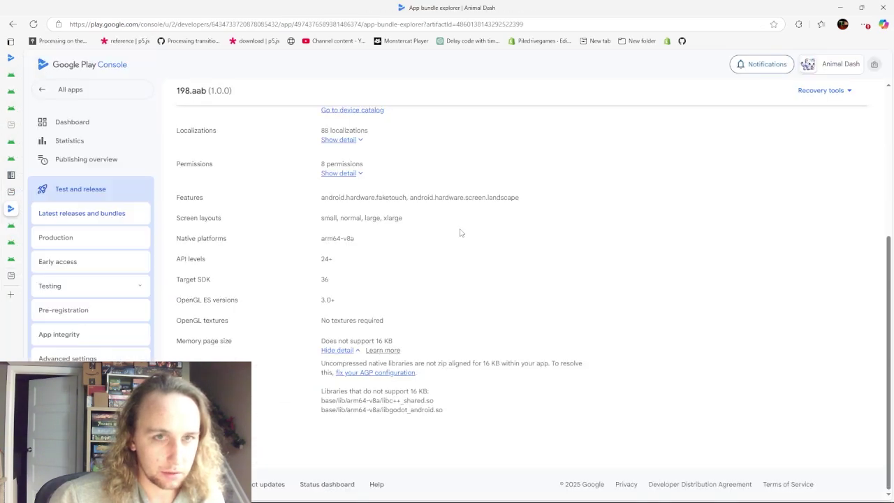
scroll(459, 233, up, 4)
click(84, 286)
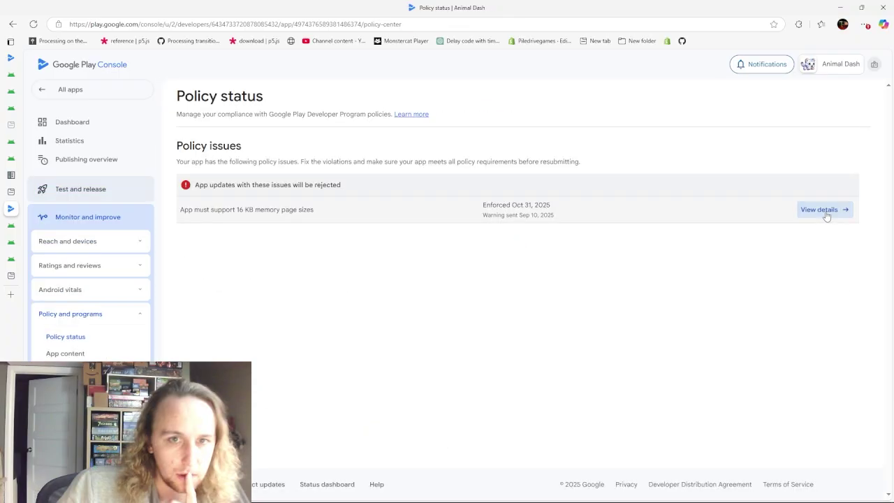
- View the details of the 16 KB memory page size policy issue and open the linked list of app bundles
click(810, 208)
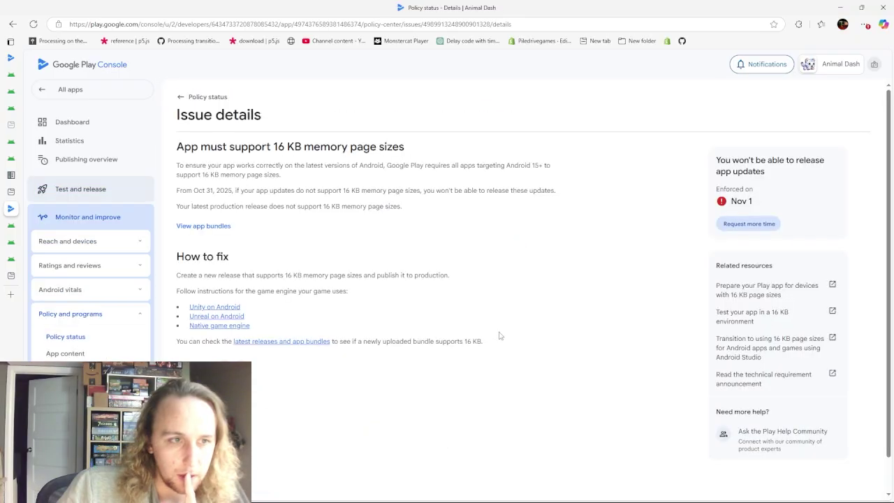
scroll(519, 313, down, 1)
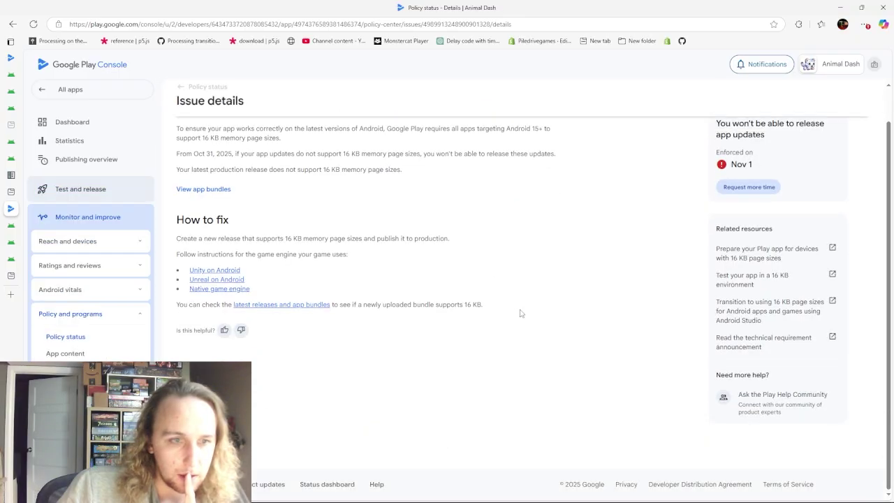
click(276, 305)
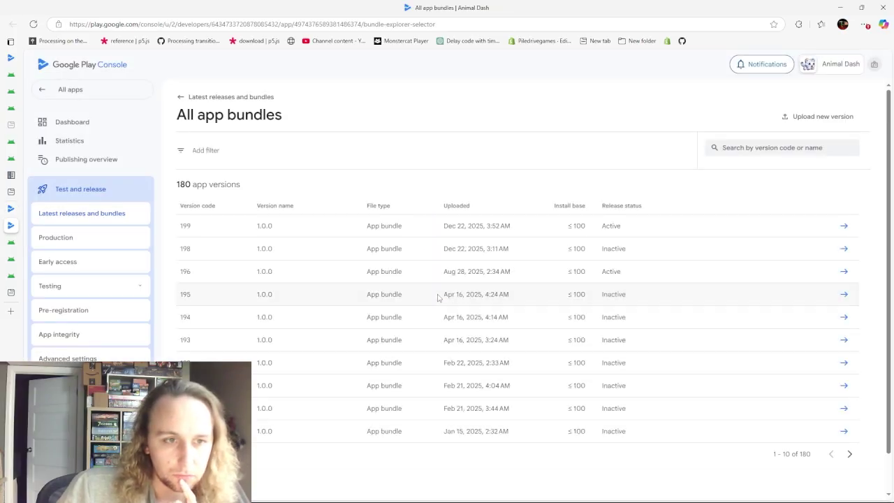
- Open version 199's bundle details, show which libraries do not support 16 KB, and open the related help page
click(844, 227)
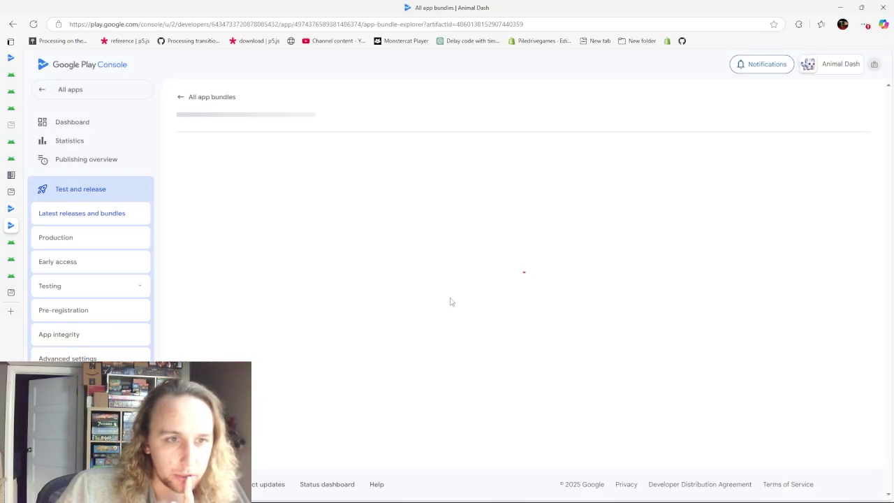
scroll(514, 304, down, 3)
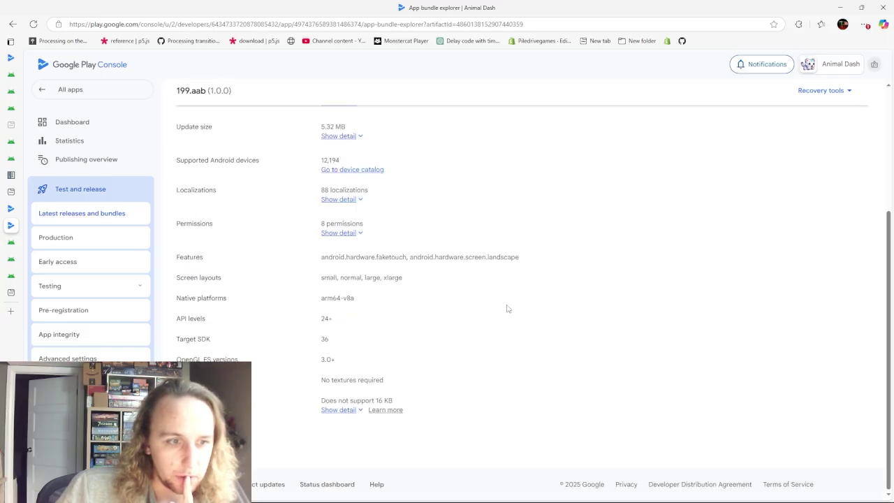
click(341, 411)
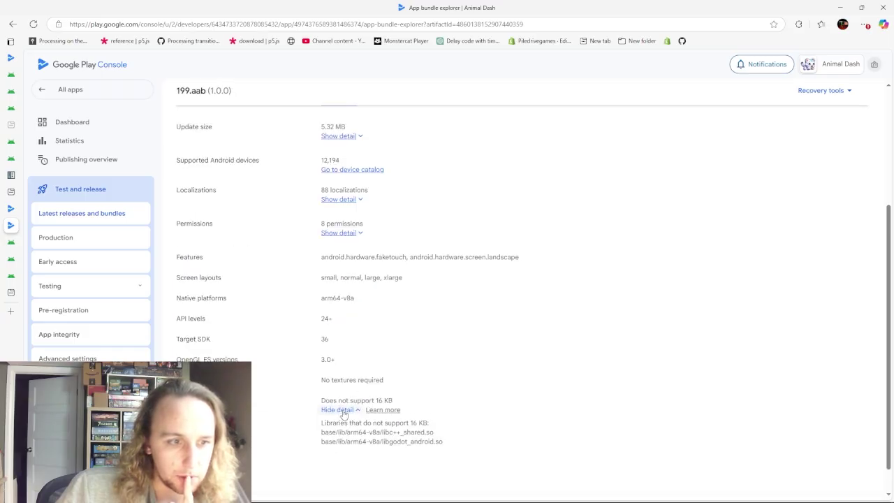
scroll(388, 431, down, 1)
click(383, 378)
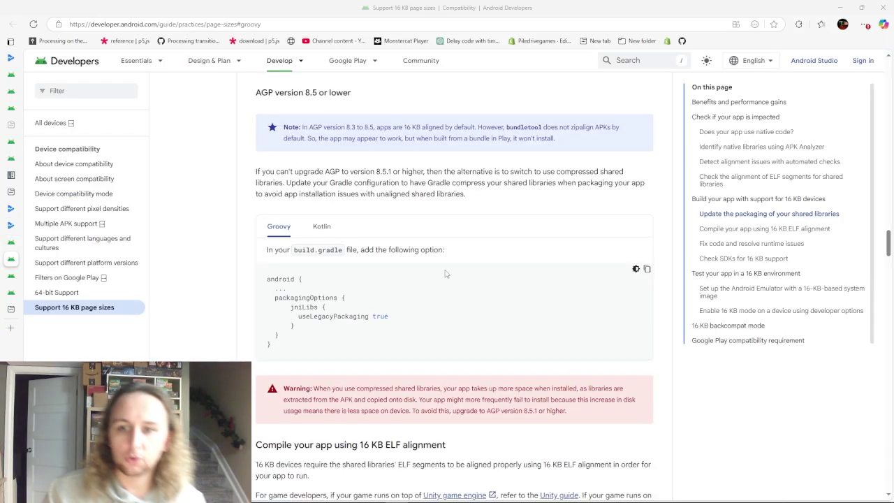
- Return to the app bundle explorer and review the libraries listed as not supporting 16 KB
click(10, 226)
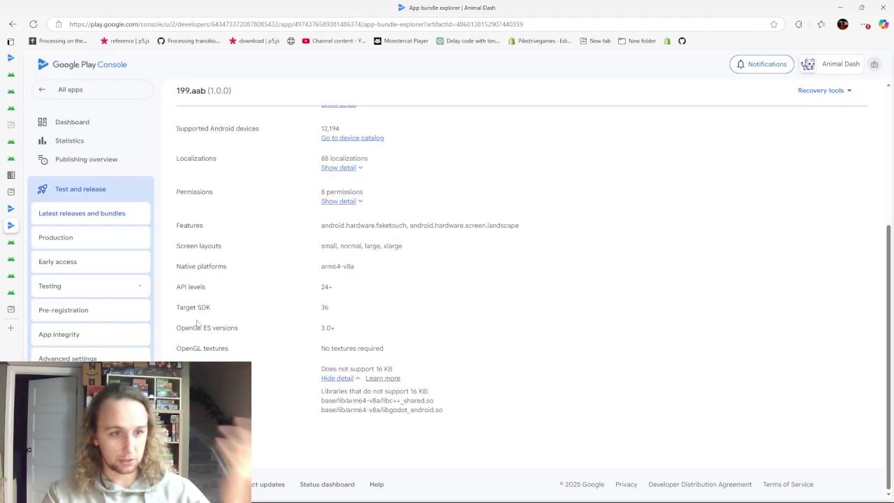
drag(319, 392, 443, 415)
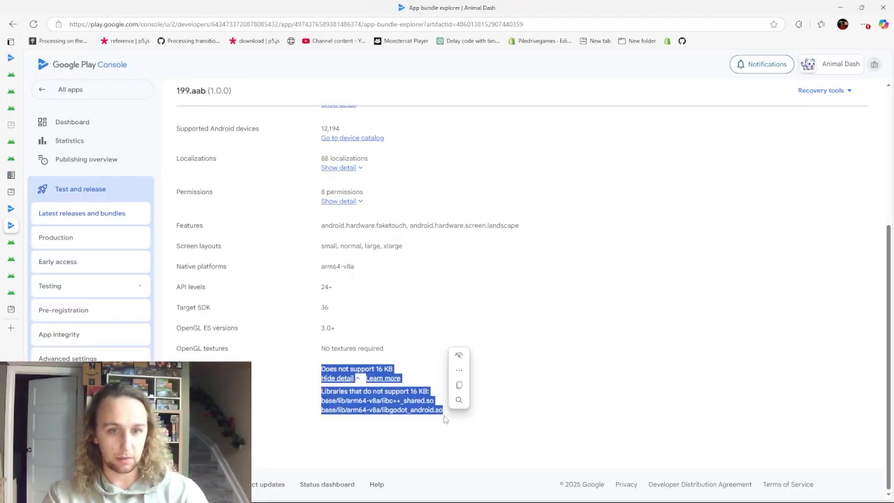
click(443, 417)
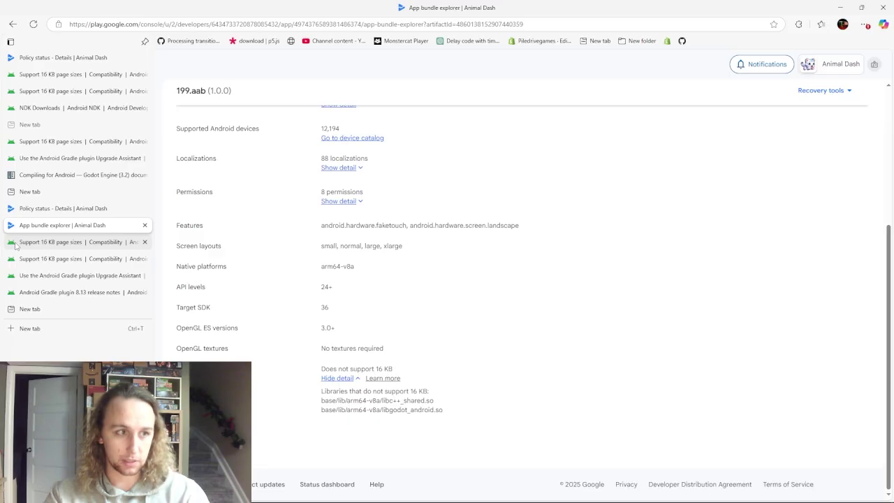
- Switch to the Support 16 KB page sizes guide and examine the Groovy jniLibs packaging option for build.gradle
click(15, 243)
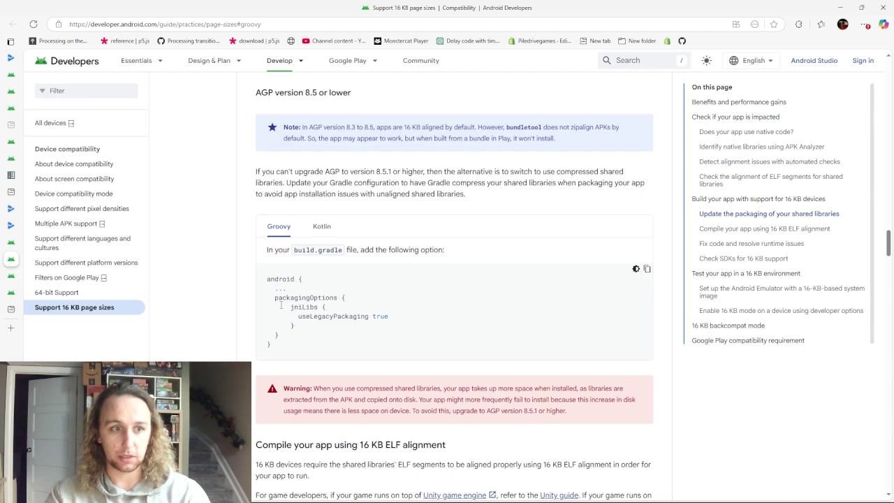
drag(307, 308, 304, 330)
click(304, 330)
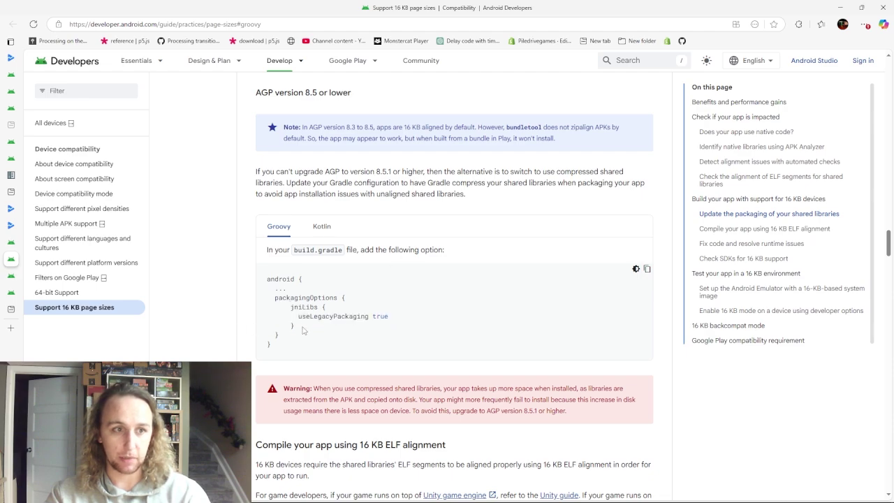
drag(289, 305, 306, 335)
click(306, 335)
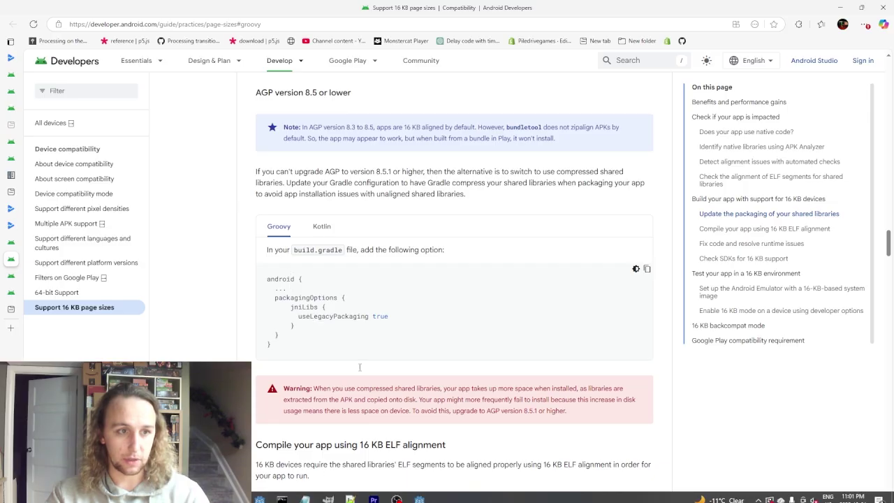
- Switch to build.gradle in Notepad++ and locate the packagingOptions block inside the android section
click(358, 493)
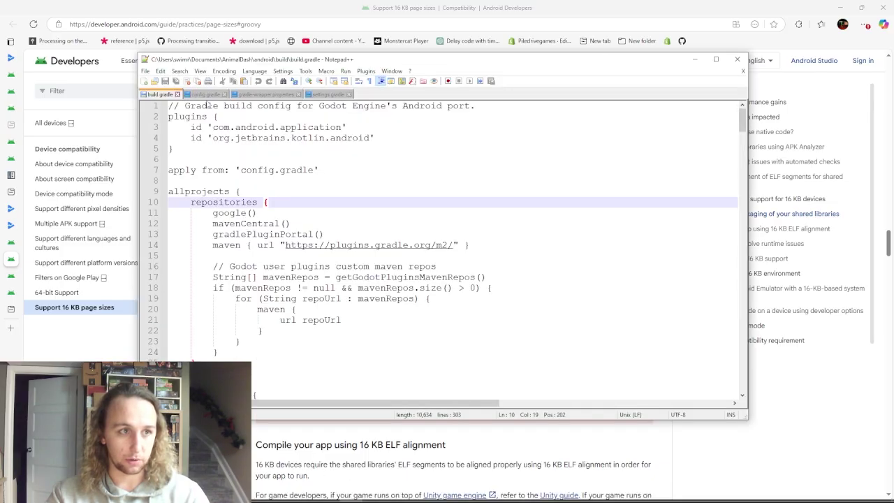
key(Down)
key(Down)
key(Down)
key(Down)
key(Down)
drag(343, 59, 490, 69)
click(388, 254)
scroll(397, 254, down, 14)
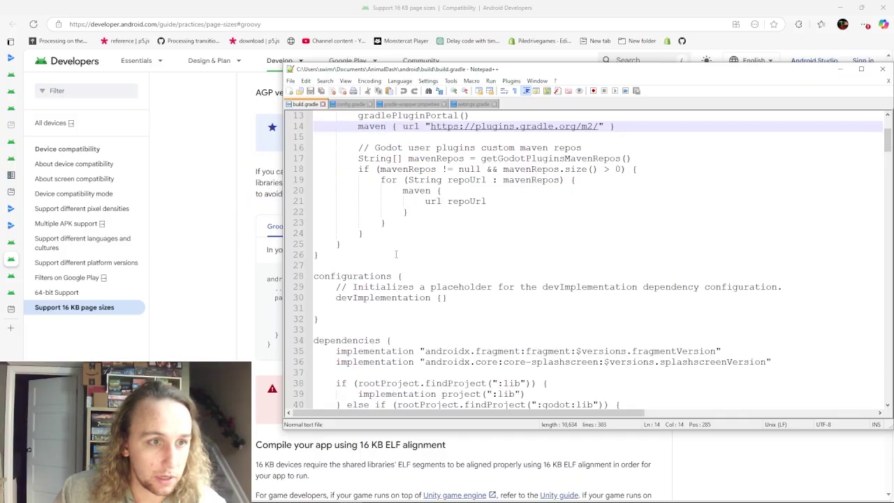
scroll(397, 254, down, 5)
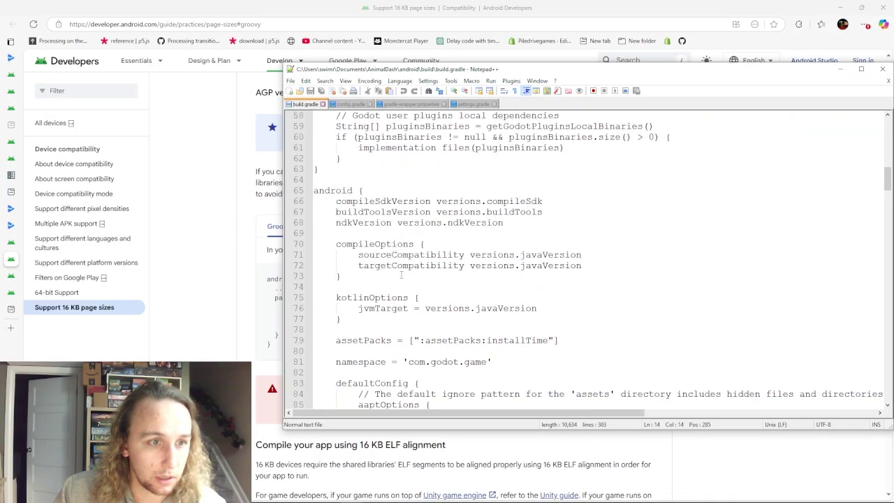
scroll(402, 276, down, 13)
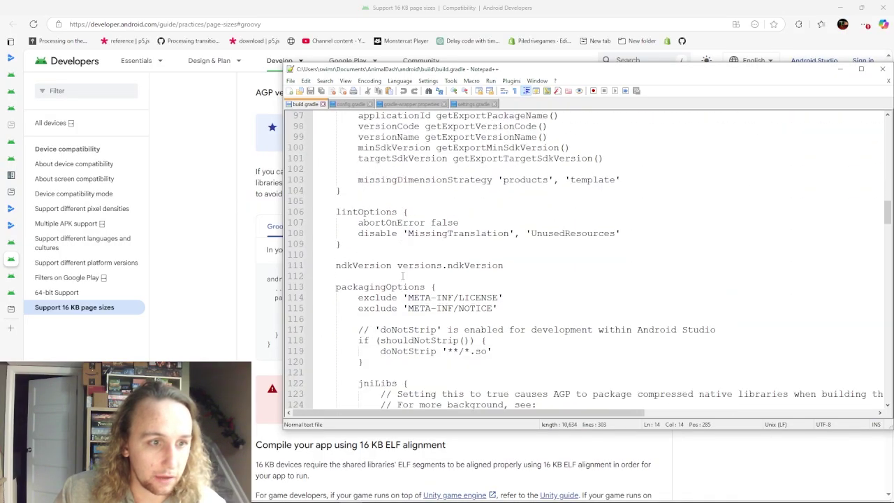
scroll(401, 276, down, 1)
- Compare the jniLibs block and its useLegacyPackaging line in build.gradle with the guide's snippet
drag(446, 73, 573, 63)
scroll(549, 266, down, 1)
click(558, 267)
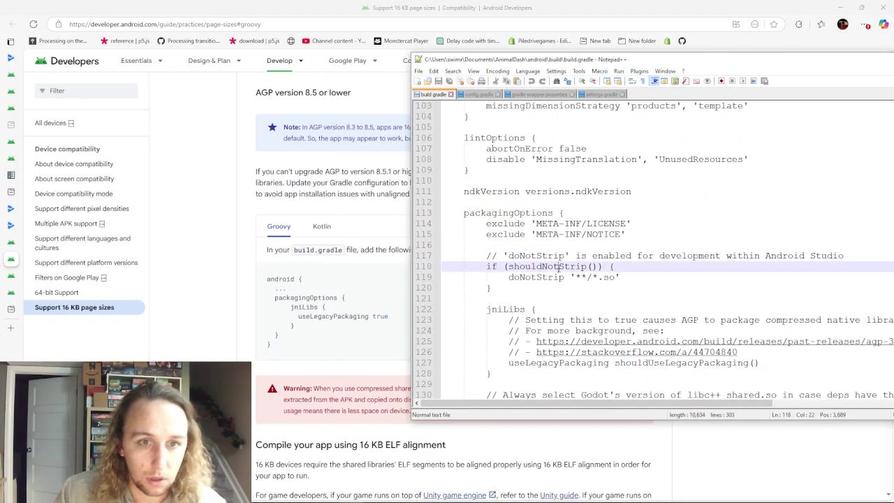
scroll(541, 276, down, 2)
click(509, 244)
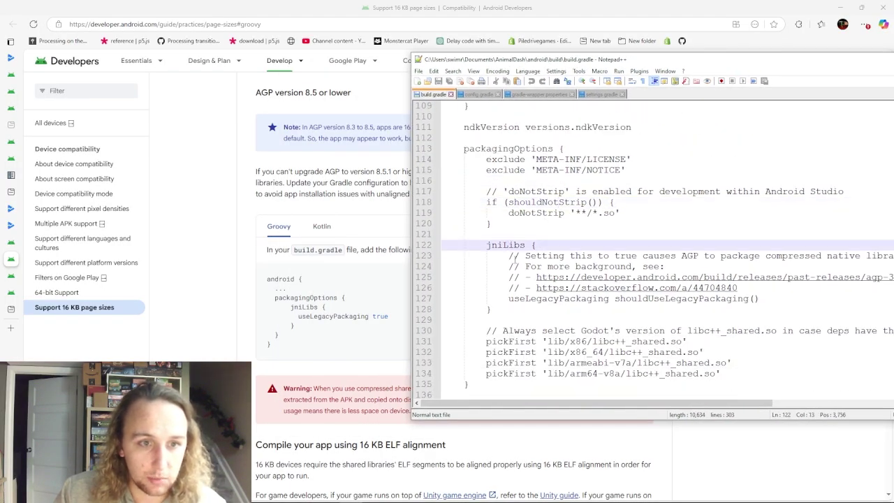
click(547, 298)
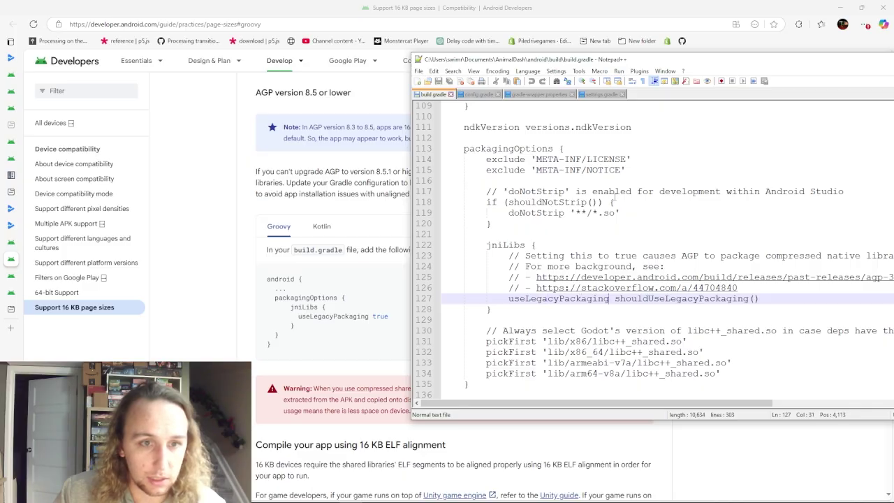
drag(663, 62, 544, 40)
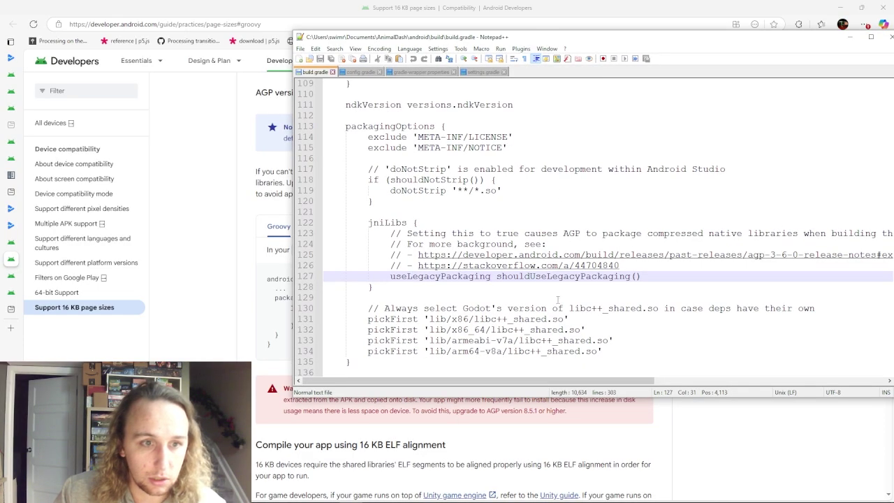
key(Down)
scroll(542, 288, down, 5)
scroll(520, 256, up, 3)
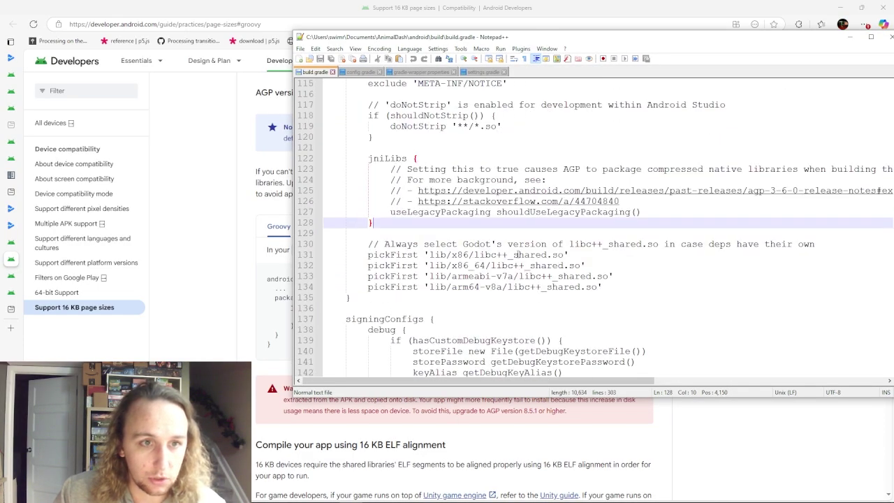
- Search build.gradle for other occurrences of shouldUseLegacyPackaging() and close the search
drag(498, 211, 640, 212)
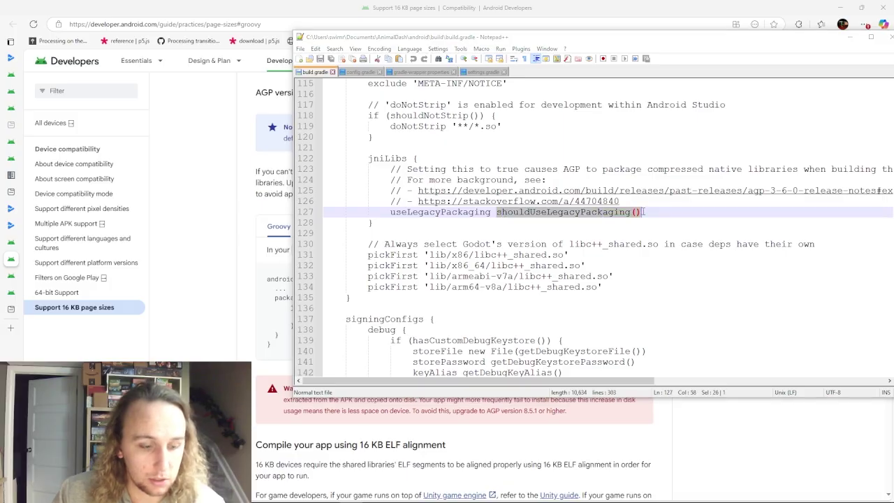
key(ctrl+f)
key(Return)
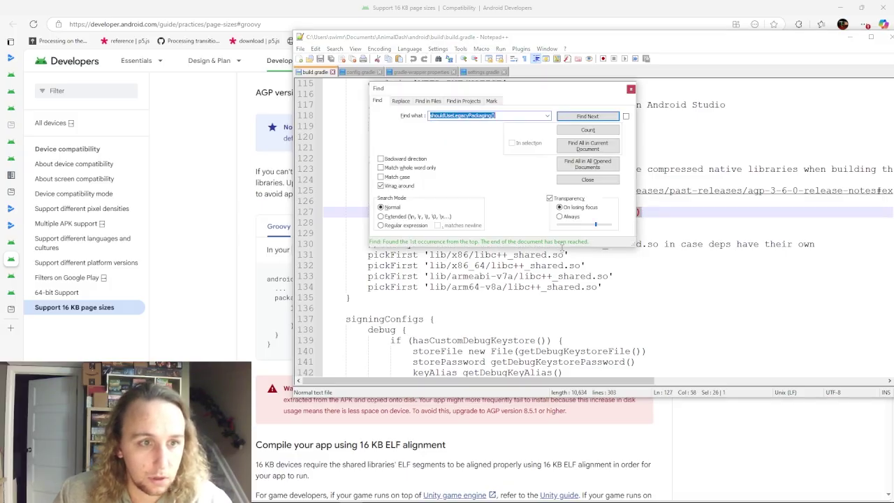
click(630, 89)
key(Down)
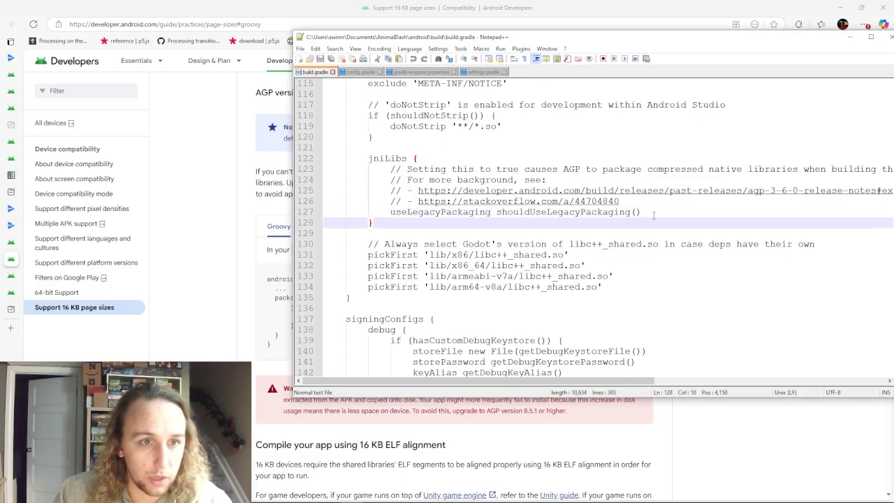
- Replace shouldUseLegacyPackaging() with true on the useLegacyPackaging line of the jniLibs block and minimize the editor
drag(545, 42, 474, 65)
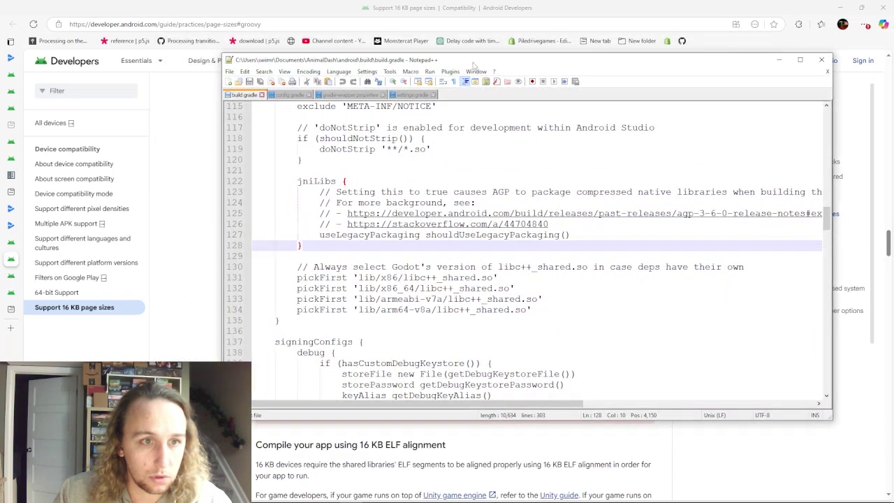
drag(419, 404, 447, 404)
drag(454, 192, 782, 191)
drag(523, 234, 377, 236)
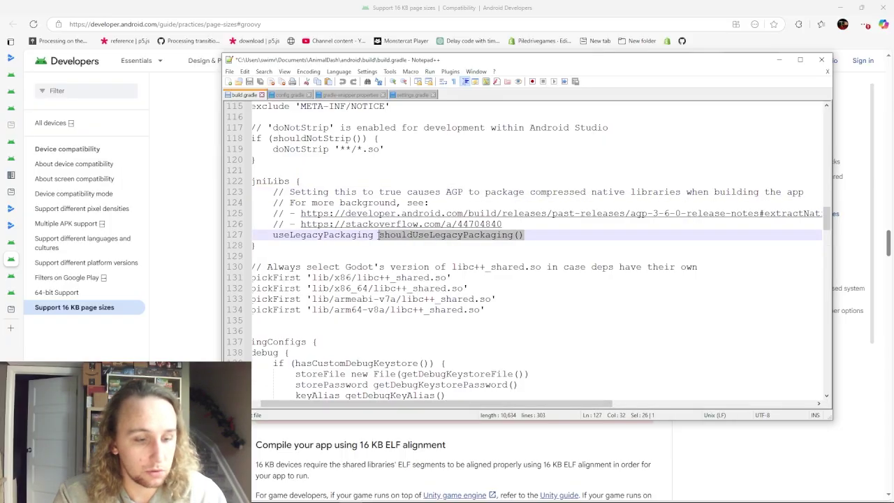
text(true)
drag(429, 61, 706, 76)
click(310, 217)
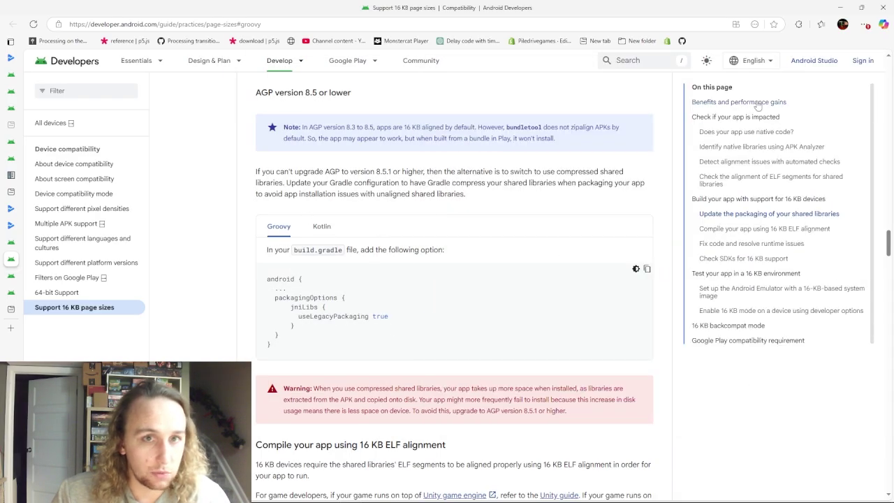
click(350, 494)
drag(640, 68, 507, 68)
click(661, 67)
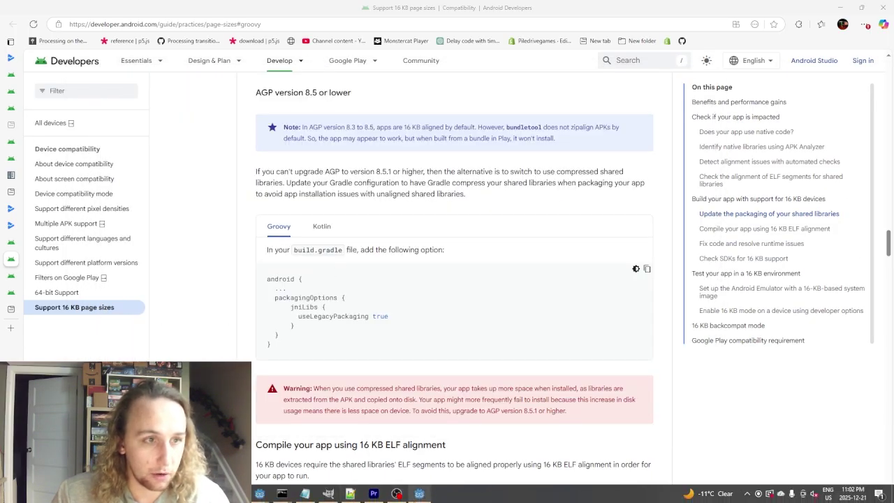
- Switch to the animalDash project in Godot, set the Android preset's version code to 200, and export all presets in release mode
click(419, 494)
click(704, 58)
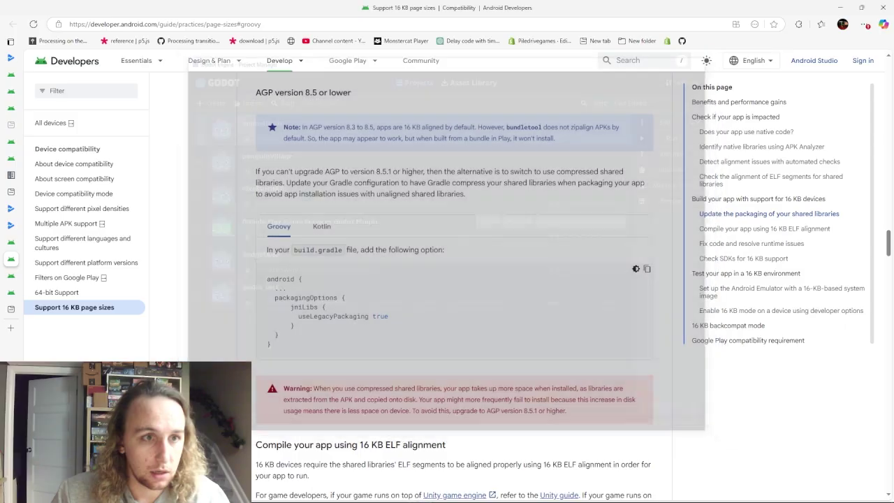
mouse_move(327, 494)
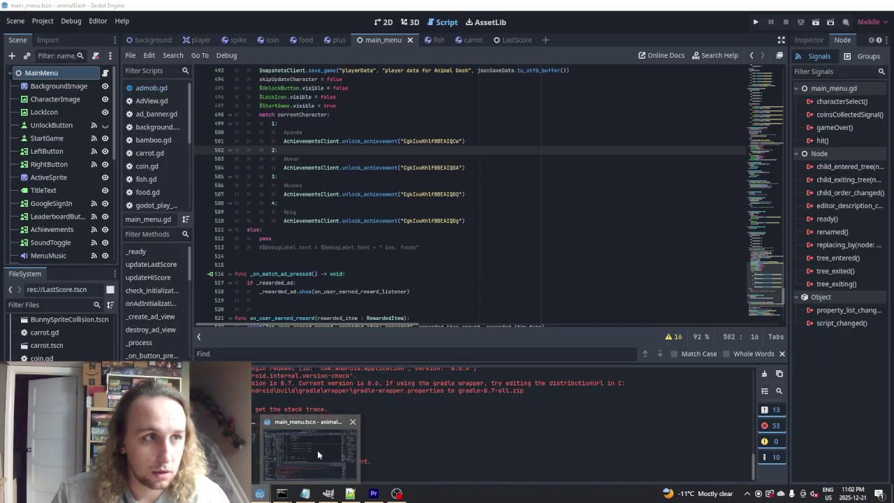
click(317, 449)
click(39, 21)
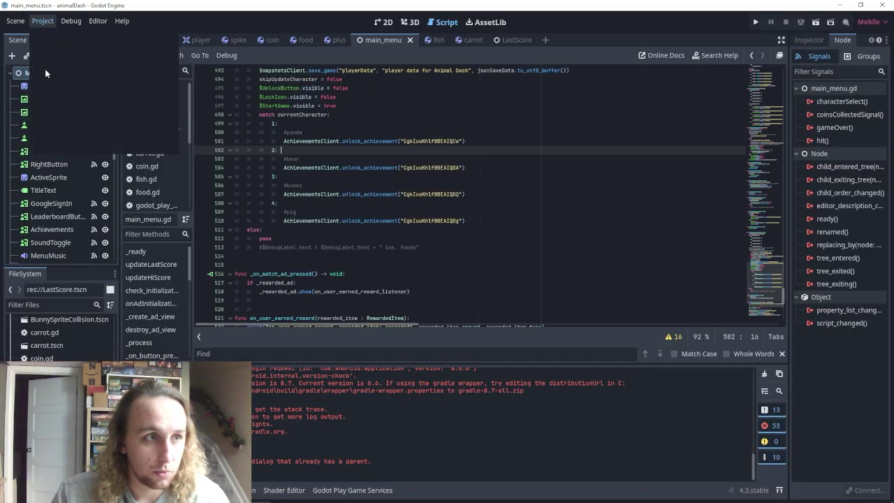
click(41, 72)
scroll(479, 207, down, 4)
scroll(479, 207, up, 1)
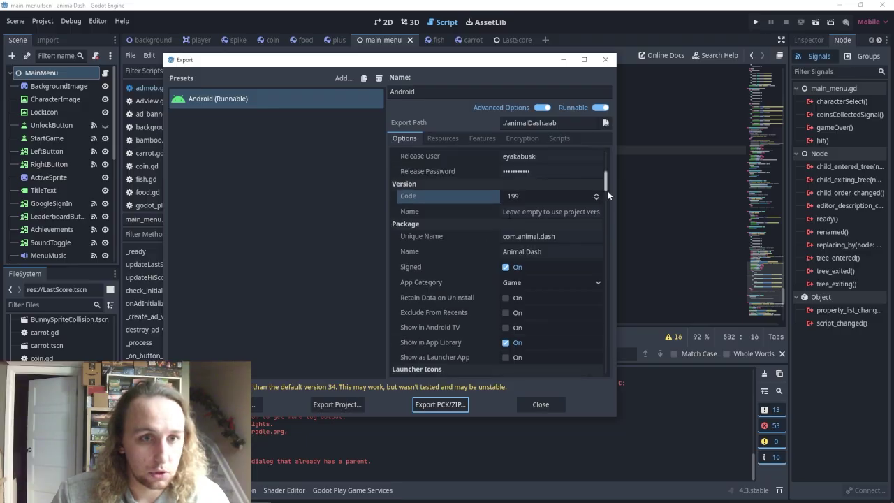
click(596, 193)
click(245, 404)
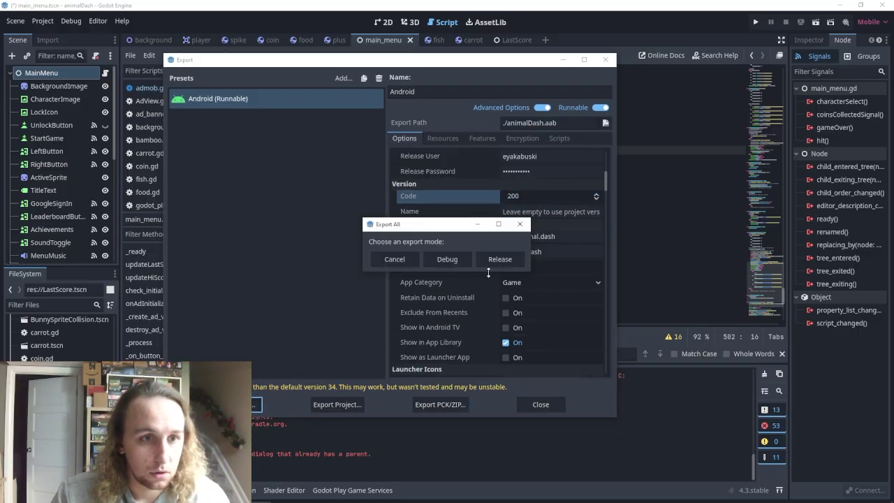
click(500, 259)
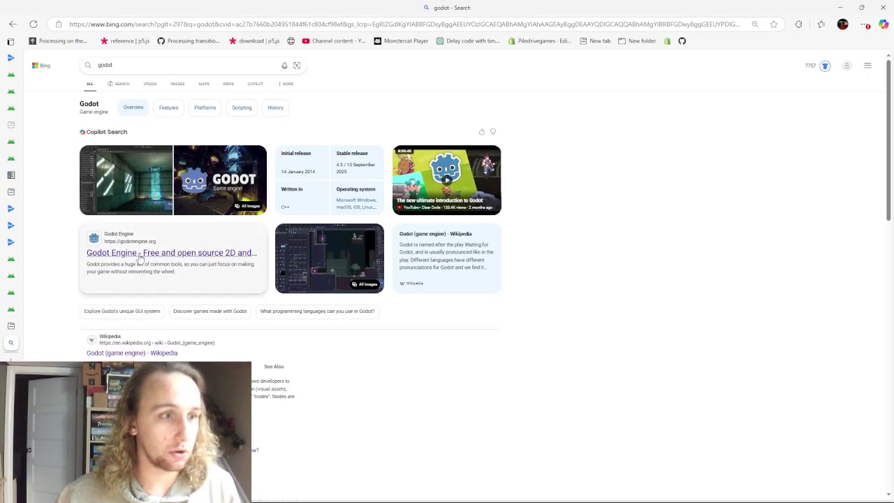
- Open the Godot Engine website from the browser's search results and go to the download page for version 4.5.1
click(139, 258)
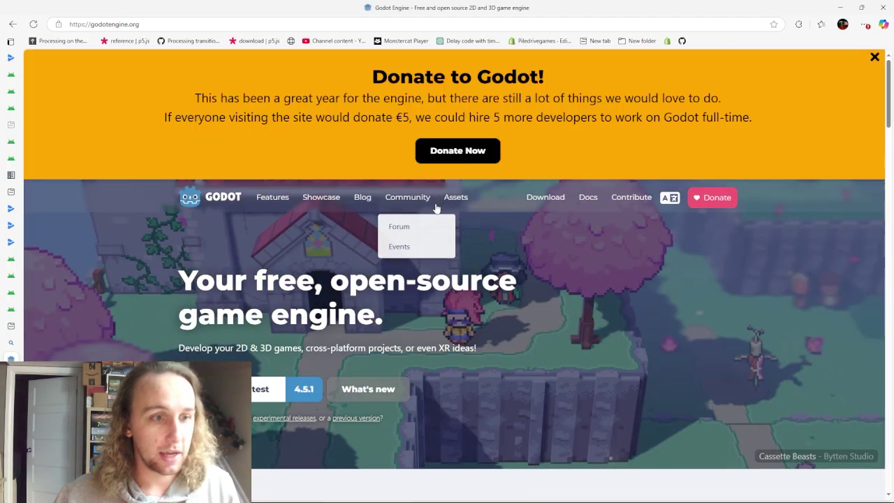
scroll(245, 300, down, 2)
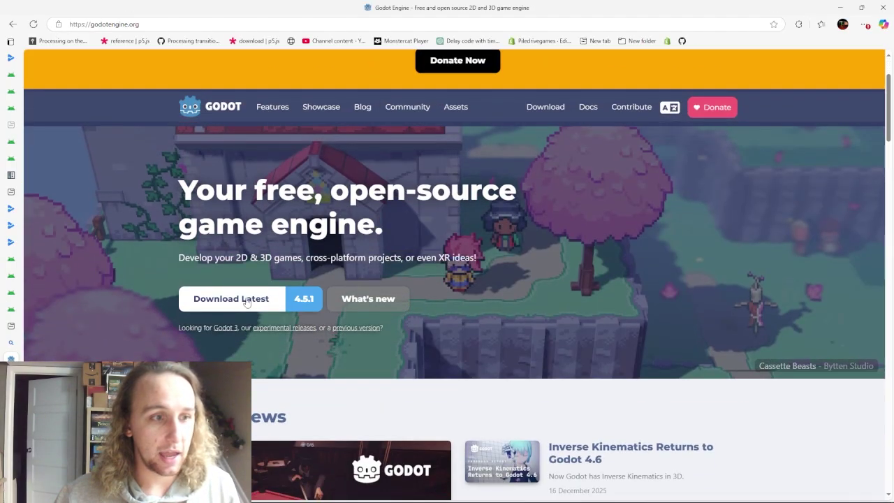
click(302, 305)
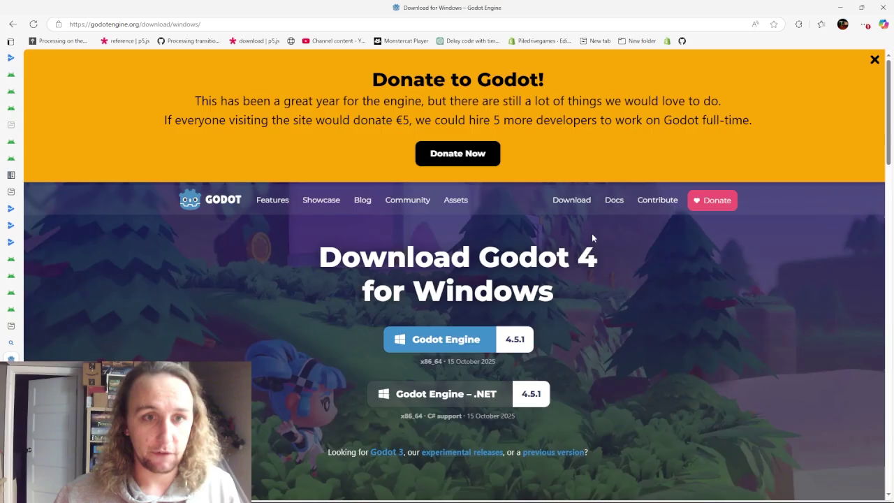
- Look over the Godot 4.5.1 Windows download page, including its requirements, download list and supported platforms
scroll(639, 231, down, 4)
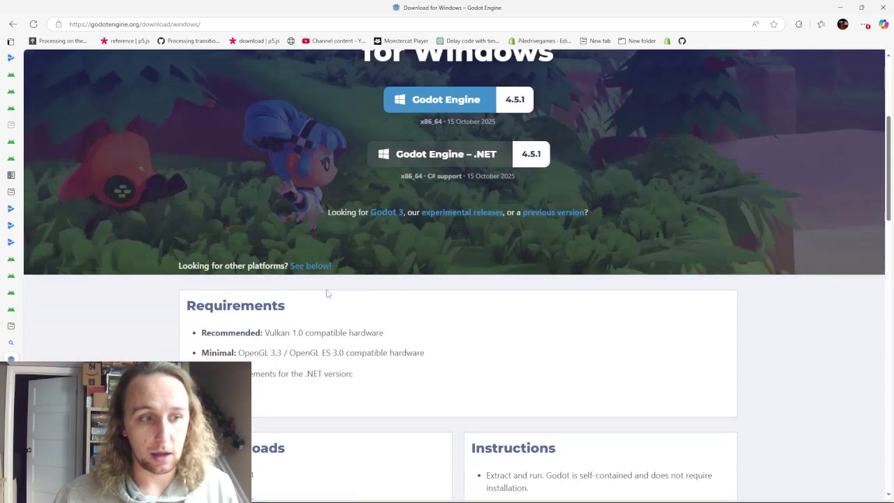
scroll(373, 308, down, 1)
scroll(376, 306, up, 5)
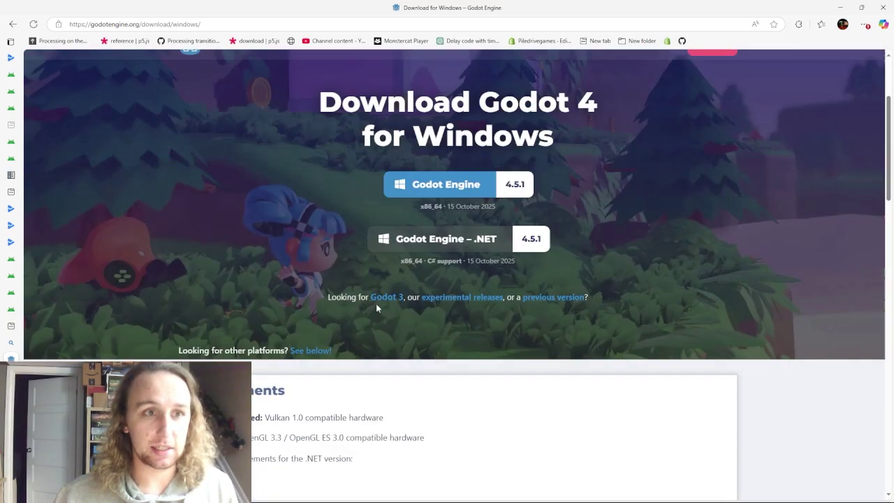
scroll(430, 252, down, 5)
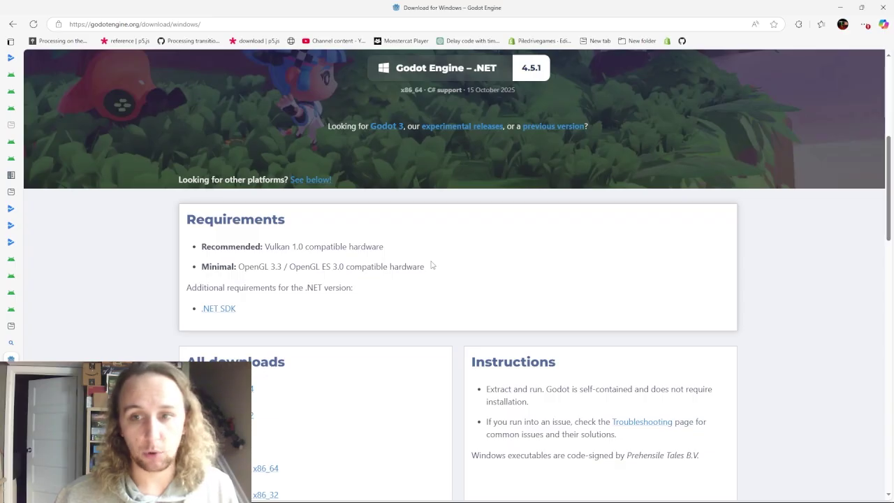
scroll(433, 266, down, 3)
scroll(473, 272, down, 3)
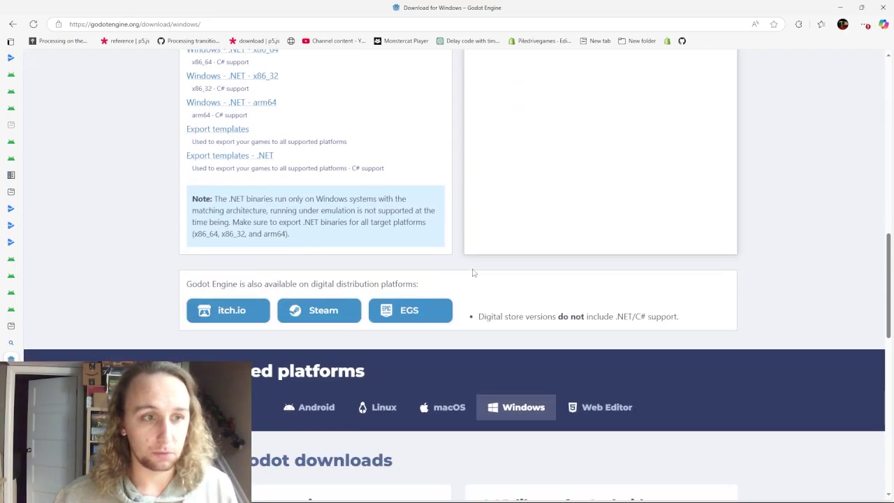
scroll(473, 272, up, 10)
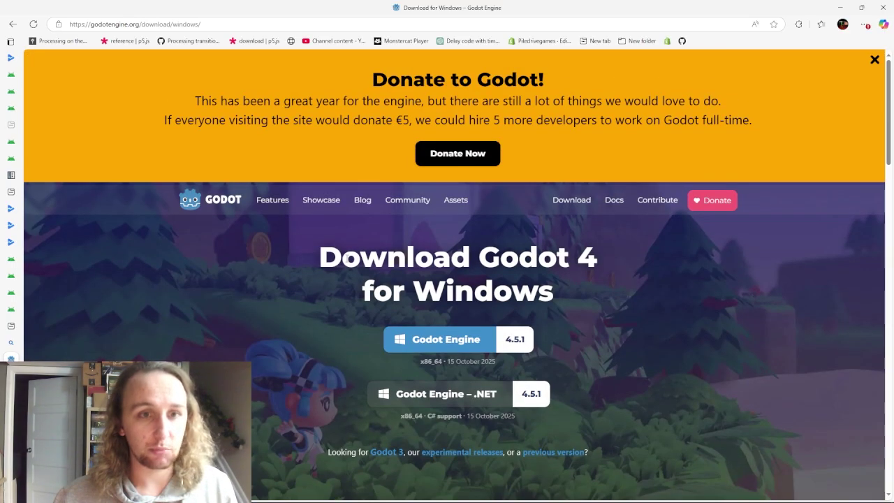
scroll(337, 215, down, 3)
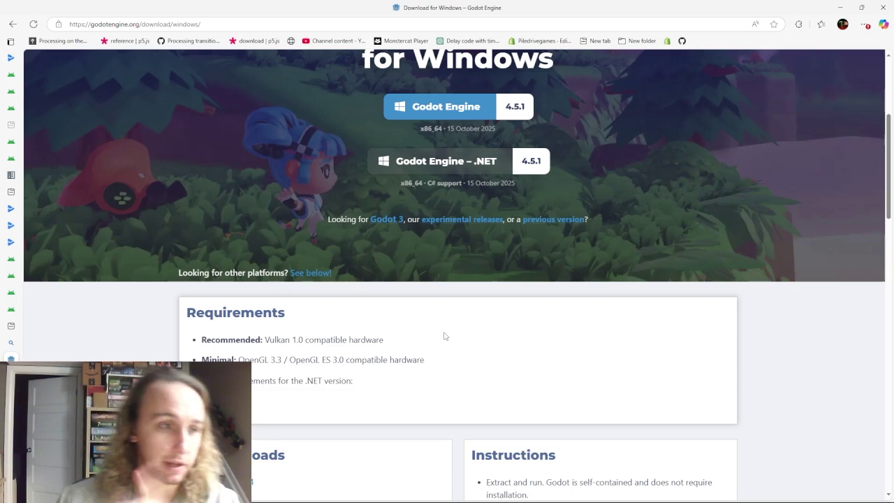
scroll(444, 336, down, 5)
scroll(354, 334, up, 3)
scroll(354, 334, up, 10)
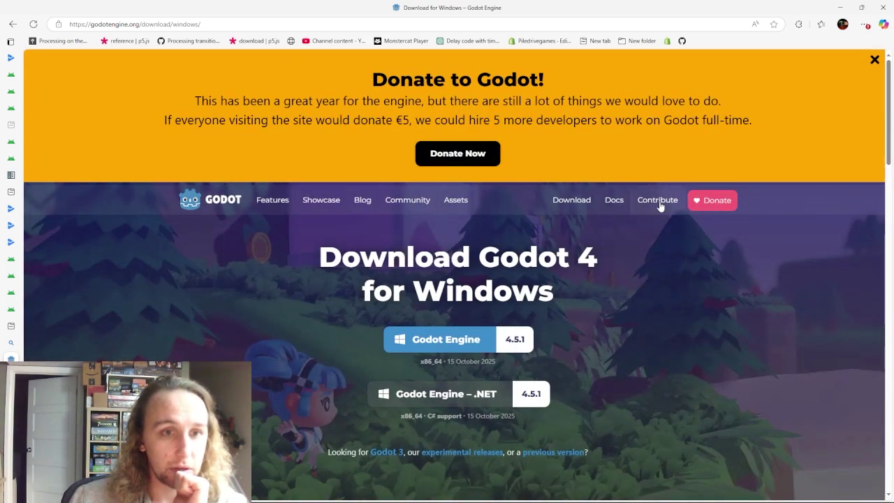
- Open the Godot documentation from the website and look through the landing page of the 4.5 branch
click(614, 199)
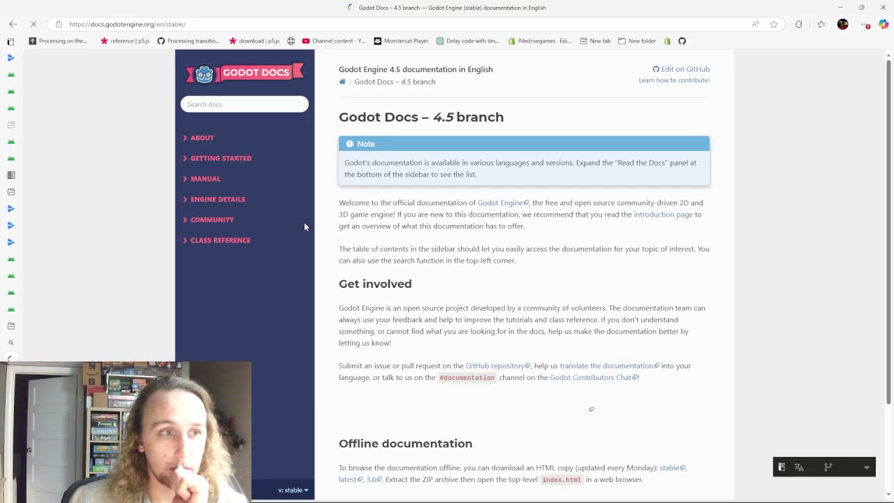
scroll(451, 271, down, 2)
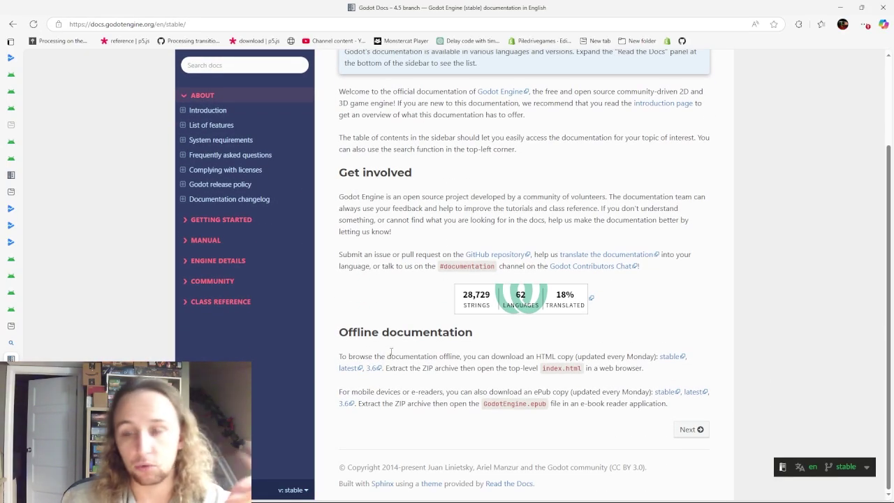
scroll(433, 361, up, 2)
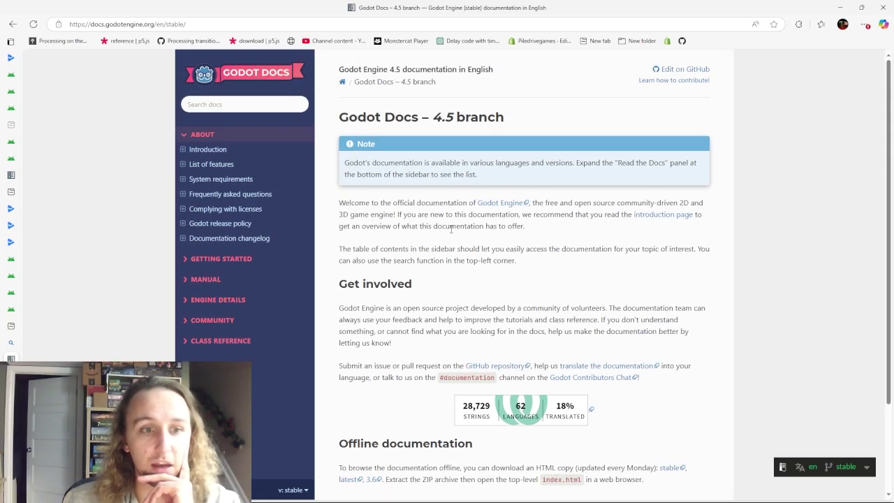
scroll(504, 303, down, 2)
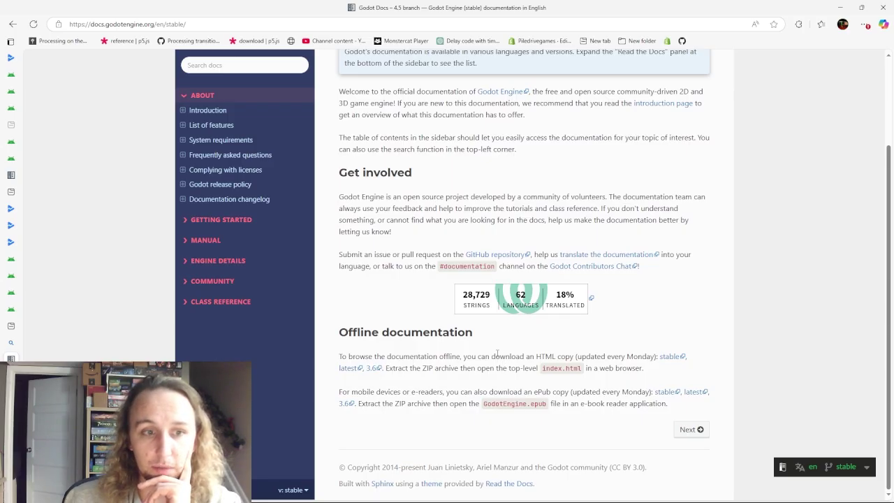
scroll(499, 356, up, 2)
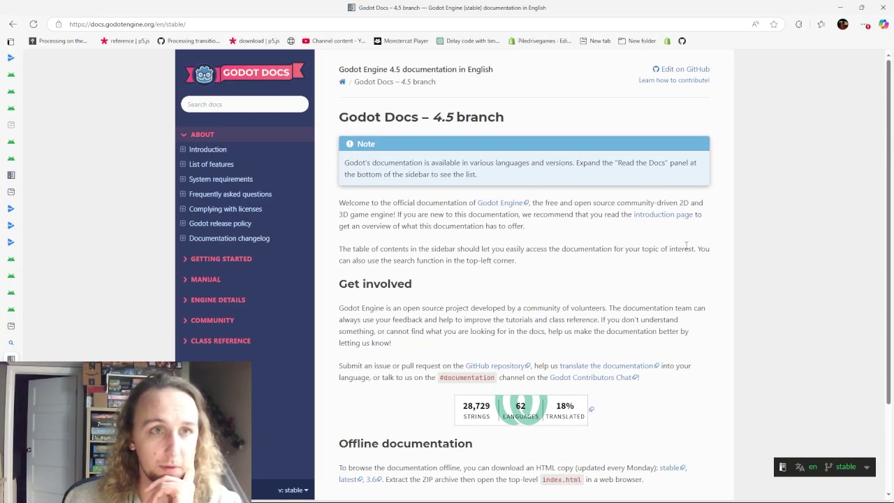
- Switch to the Godot 4.5.1 project, inspect the android folder of AnimalDash inside Documents\Animal_Dash_4.5, and minimize the file explorer
mouse_move(448, 497)
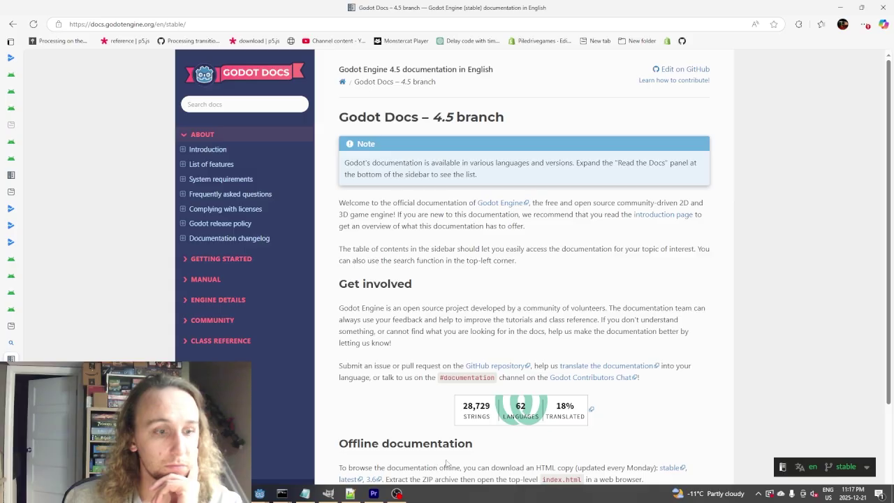
mouse_move(262, 496)
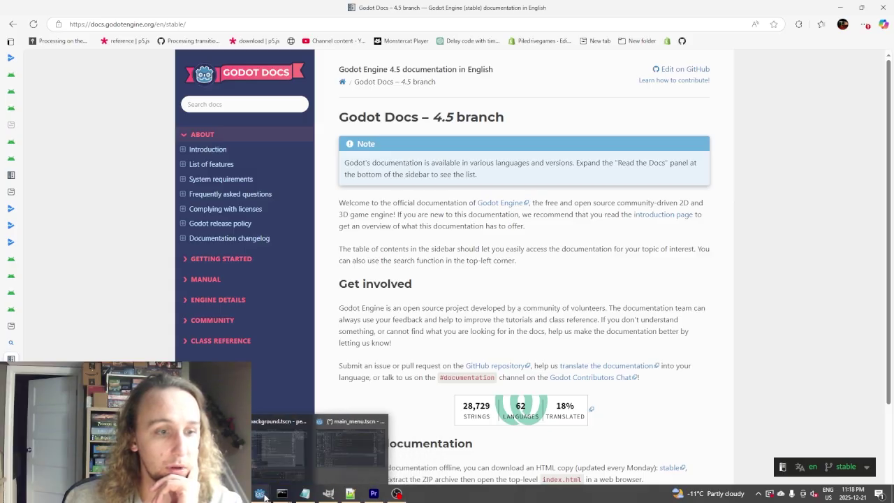
click(262, 494)
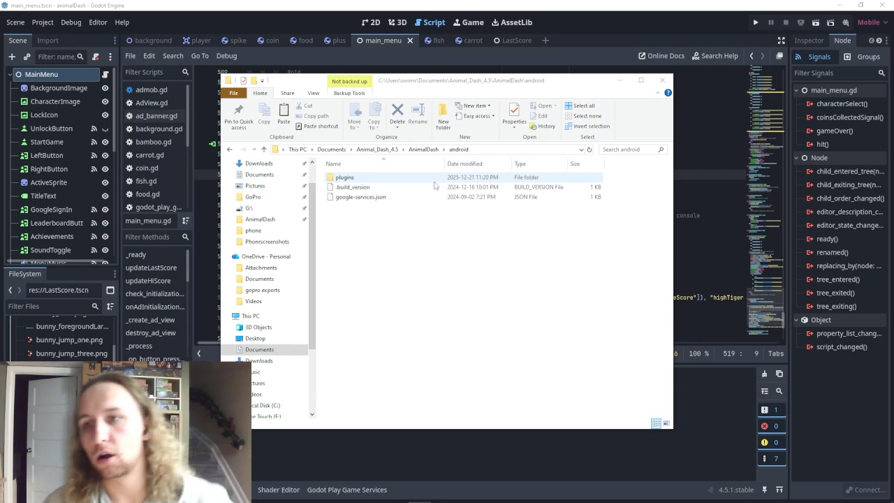
click(395, 151)
click(340, 151)
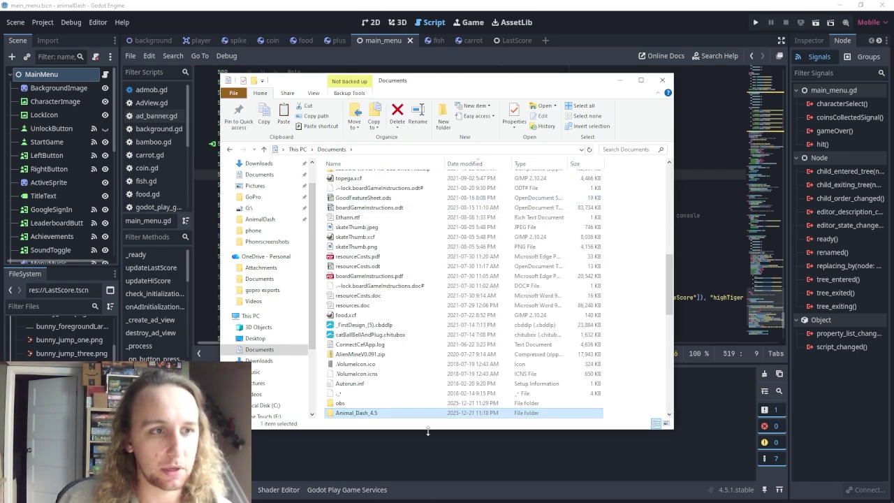
scroll(363, 393, down, 3)
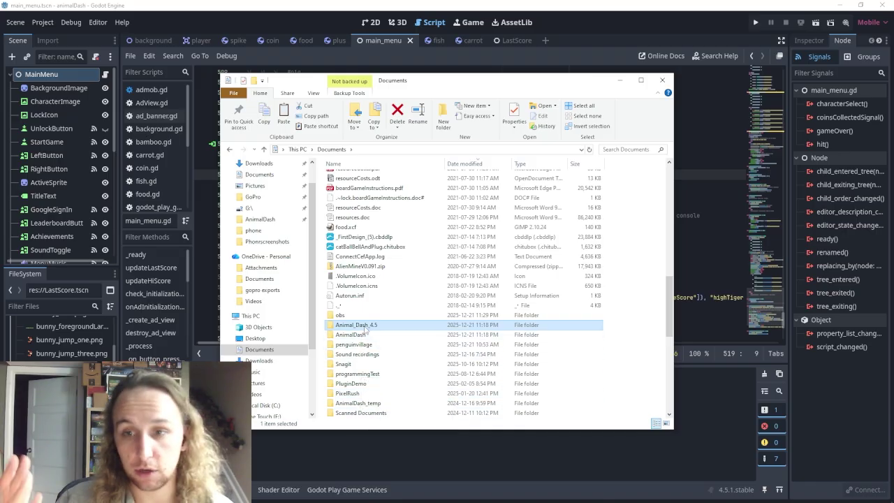
double_click(375, 326)
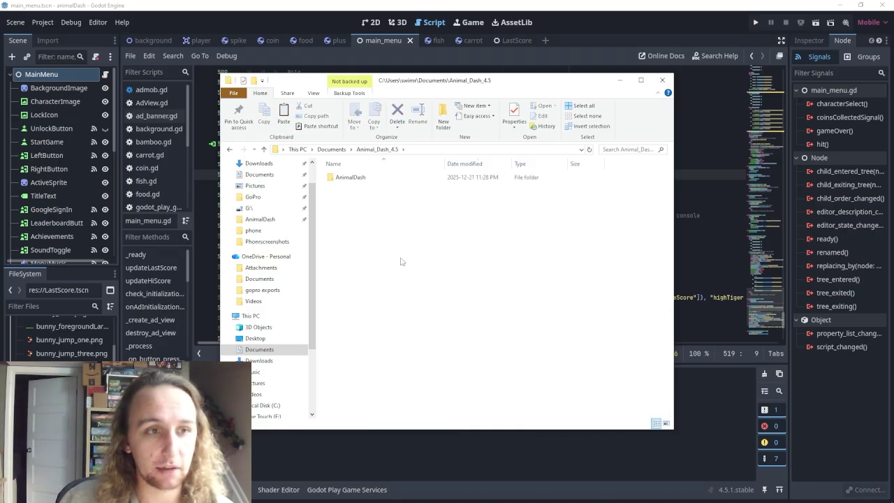
double_click(349, 178)
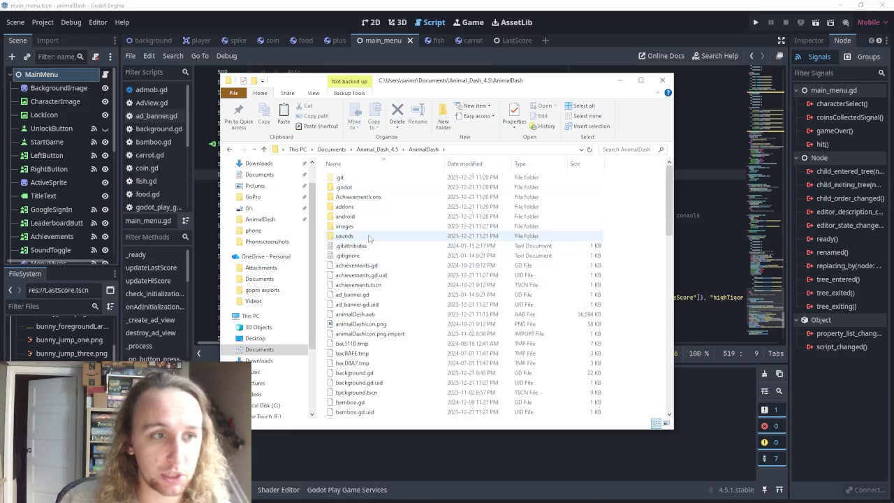
click(346, 218)
double_click(346, 218)
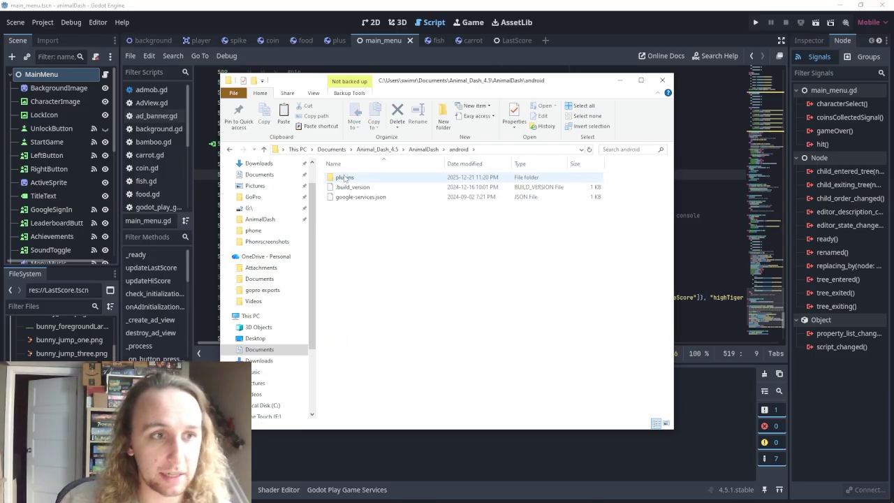
click(619, 79)
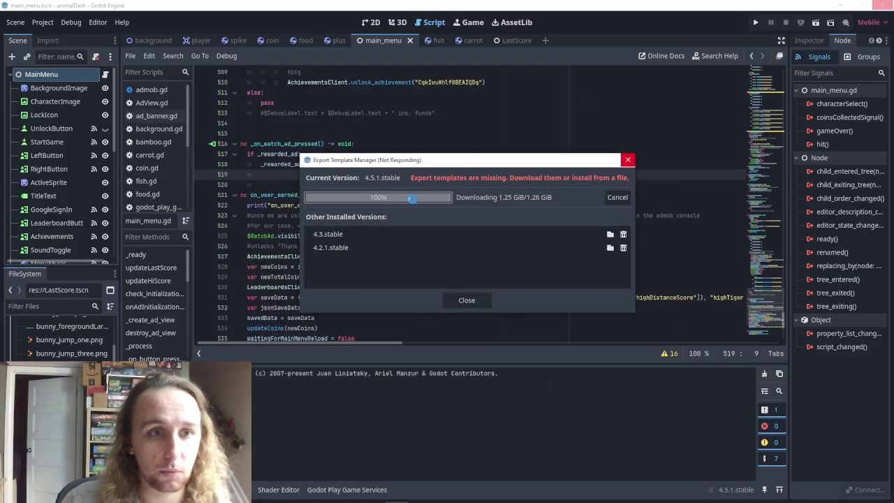
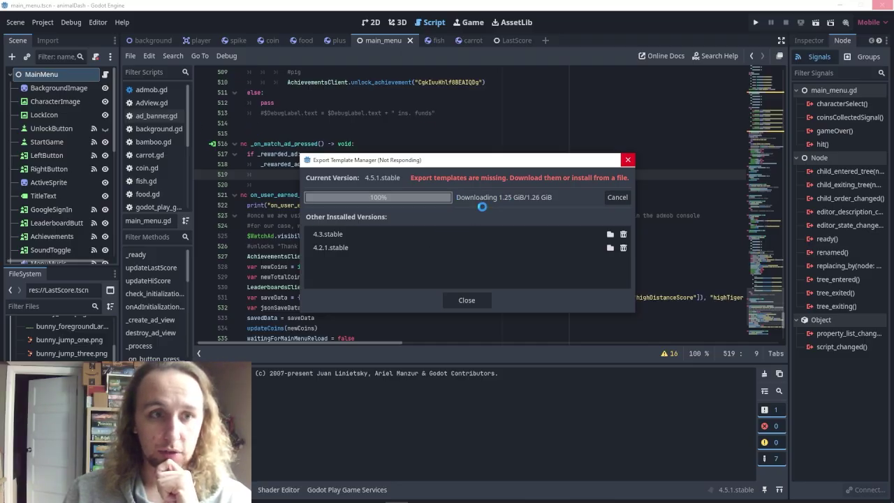
- Install the Android build template into the animalDash project
click(42, 22)
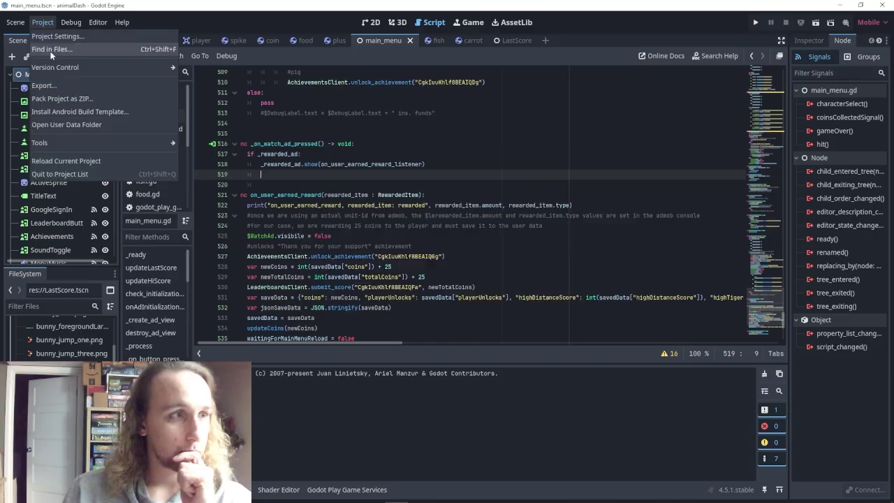
click(77, 114)
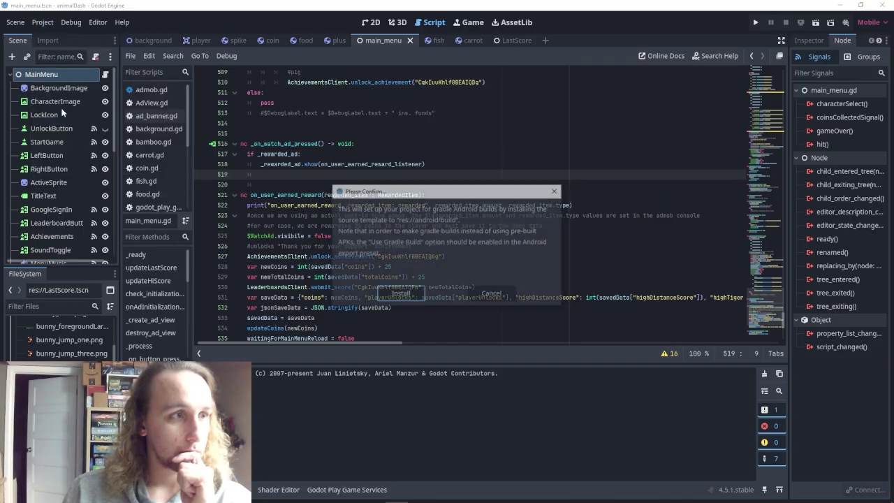
click(398, 295)
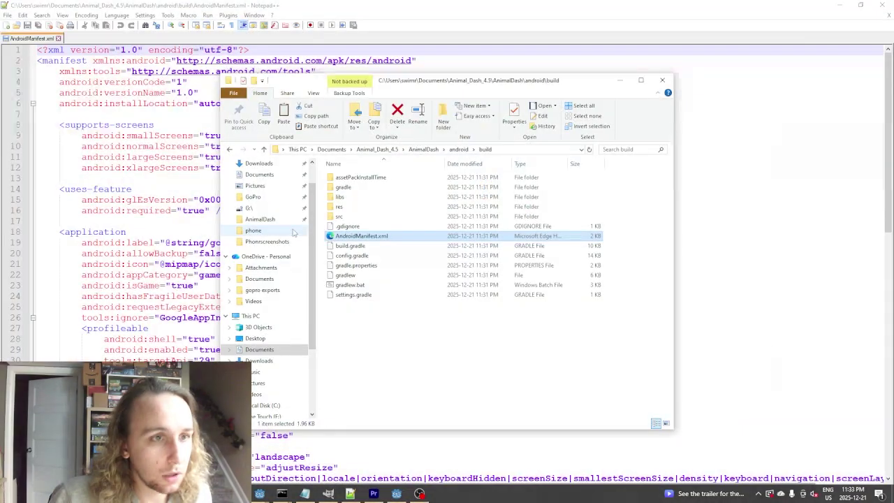
- Open AndroidManifest.xml from the original project's Documents\AnimalDash\android\build folder in Notepad++, using a new File Explorer window
right_click(259, 493)
click(210, 444)
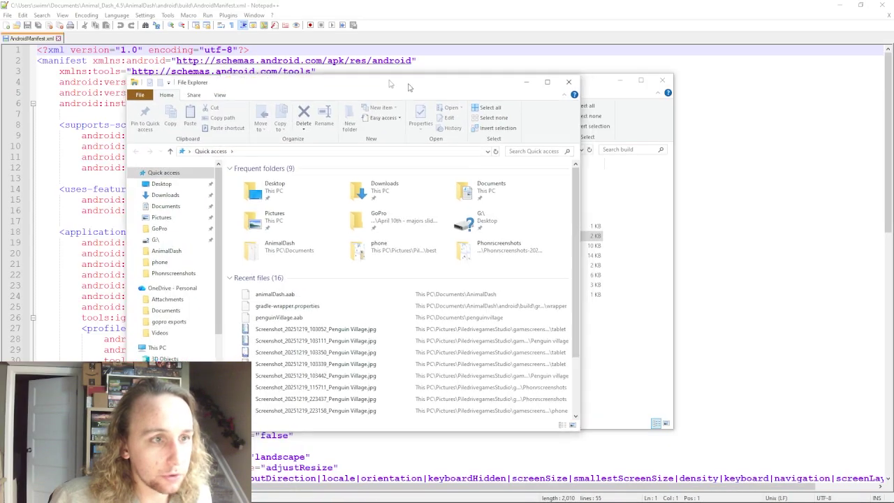
click(124, 242)
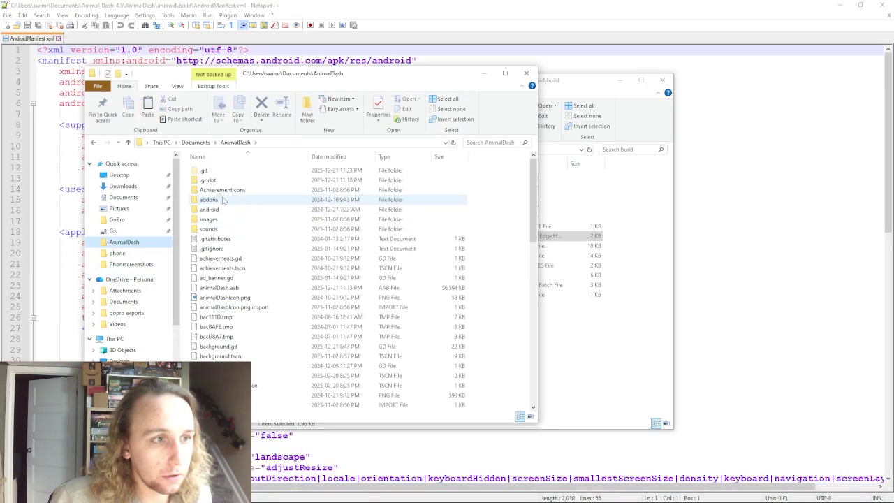
double_click(209, 209)
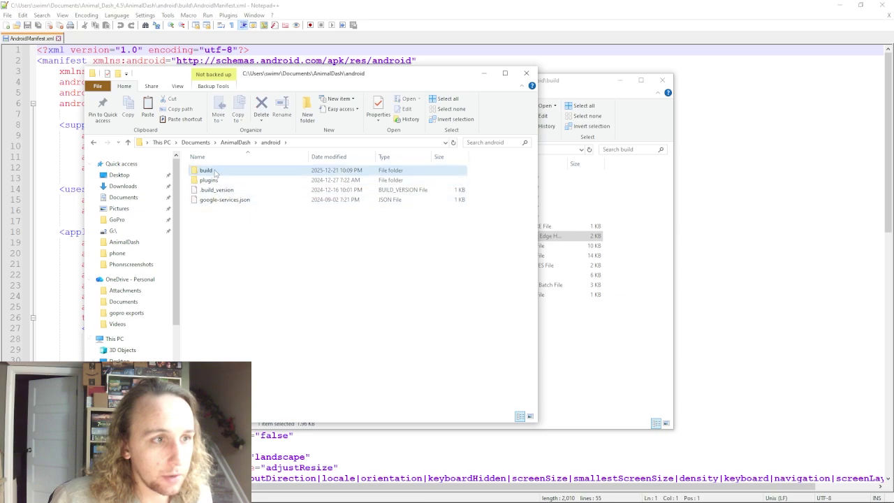
double_click(209, 170)
right_click(218, 249)
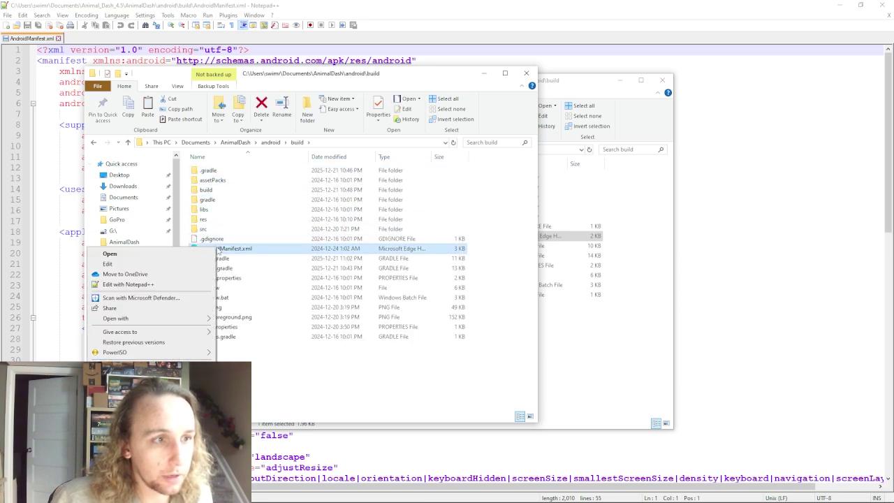
click(126, 284)
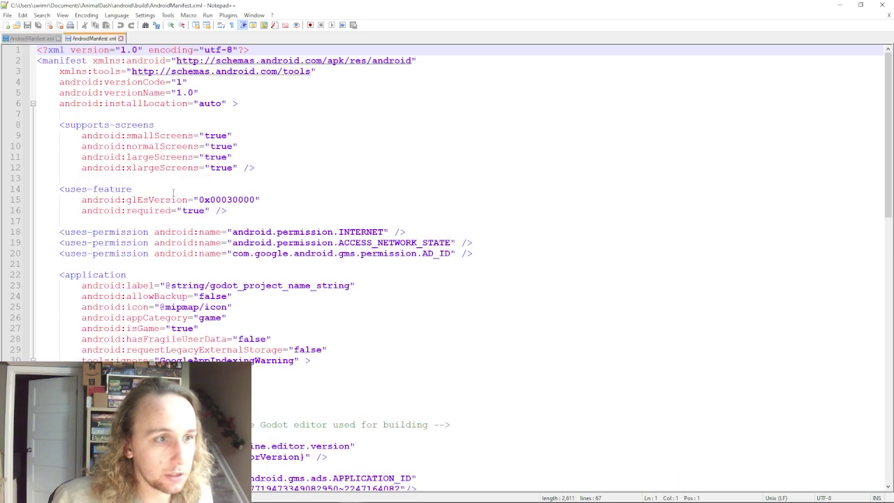
- Move the original project's AndroidManifest.xml to the other view, side by side with the Animal_Dash_4.5 manifest
click(46, 39)
click(95, 39)
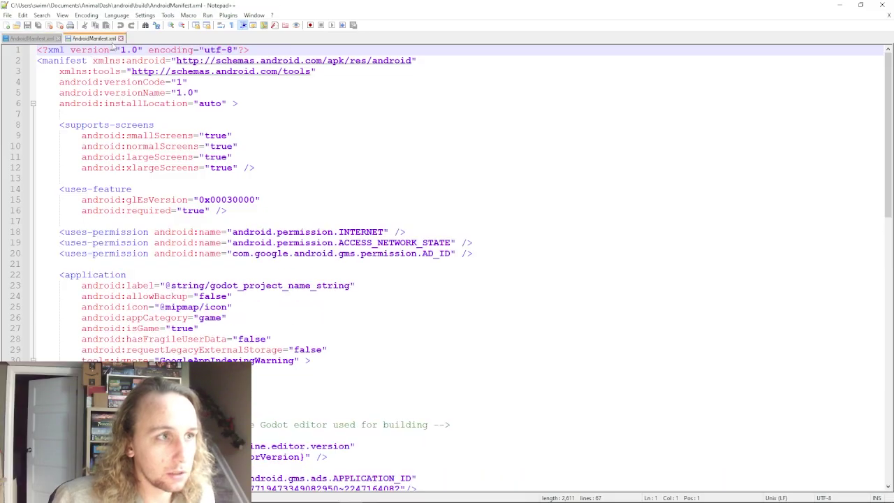
drag(322, 144, 479, 166)
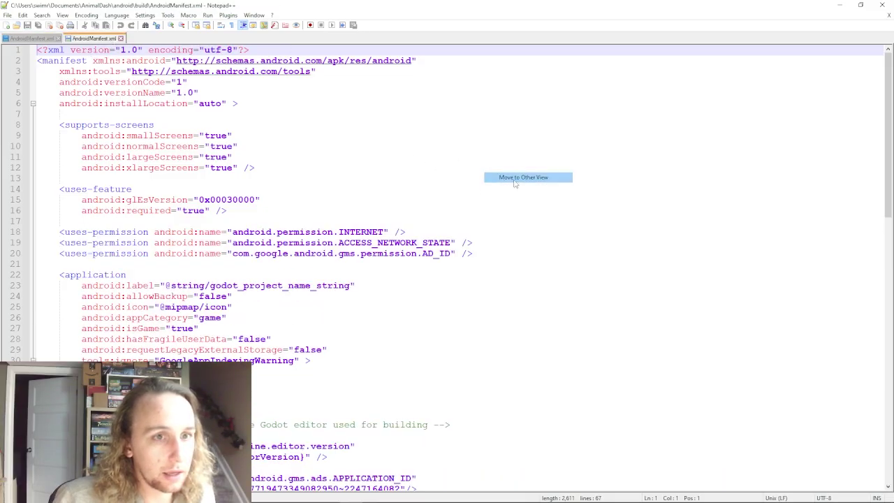
click(520, 176)
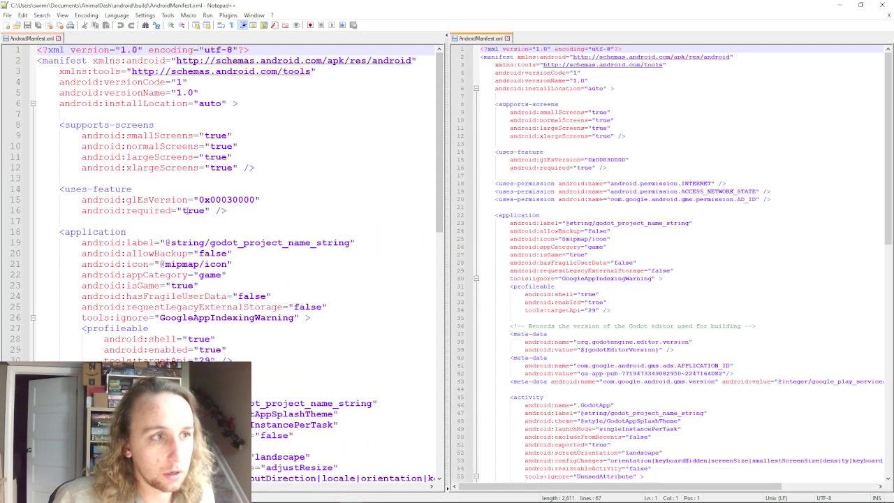
- Copy the INTERNET, ACCESS_NETWORK_STATE and AD_ID uses-permission lines from the original manifest into the Animal_Dash_4.5 manifest, below the uses-feature block
scroll(186, 211, down, 5)
scroll(187, 211, up, 5)
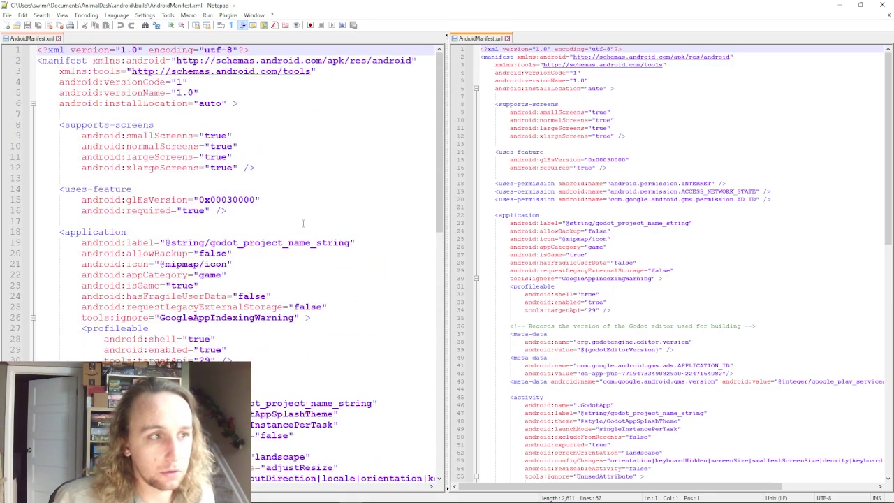
drag(493, 183, 781, 199)
key(ctrl+c)
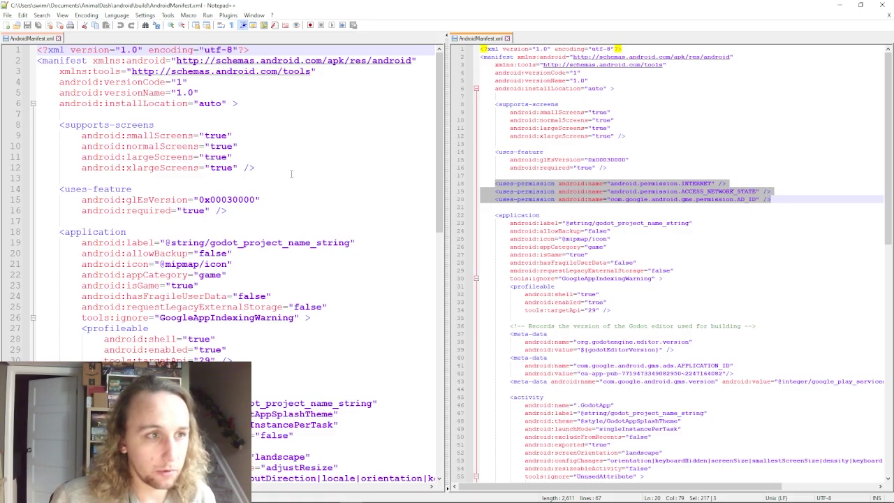
click(267, 167)
click(240, 211)
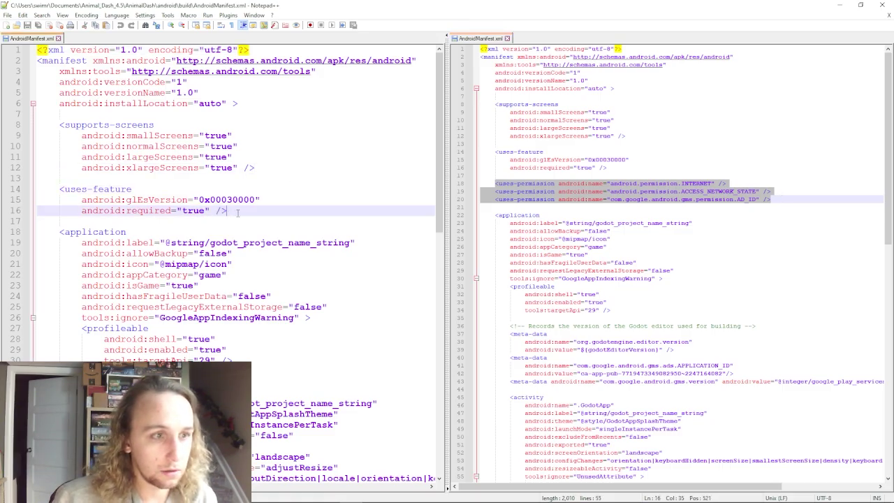
key(Return)
key(Return)
key(ctrl+v)
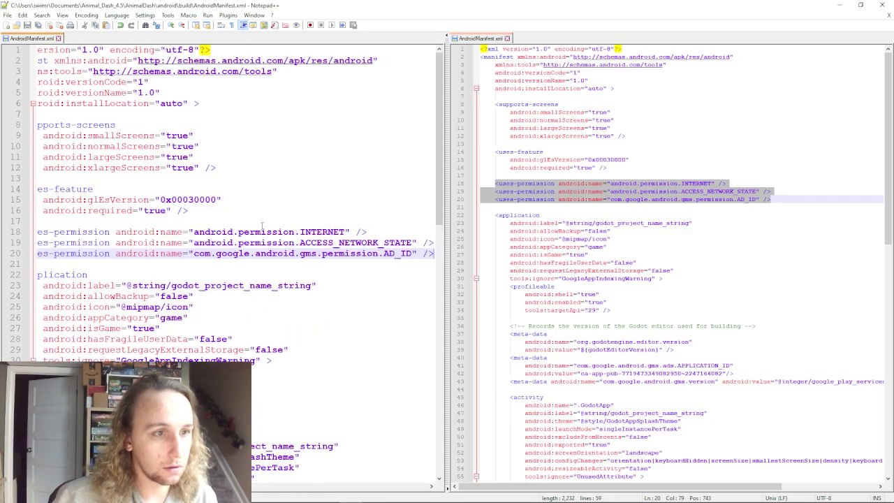
- Copy the ads APPLICATION_ID and com.google.android.gms.version meta-data entries from the original manifest into the Animal_Dash_4.5 manifest, below the profileable block
scroll(481, 239, down, 6)
drag(480, 239, 891, 263)
key(ctrl+c)
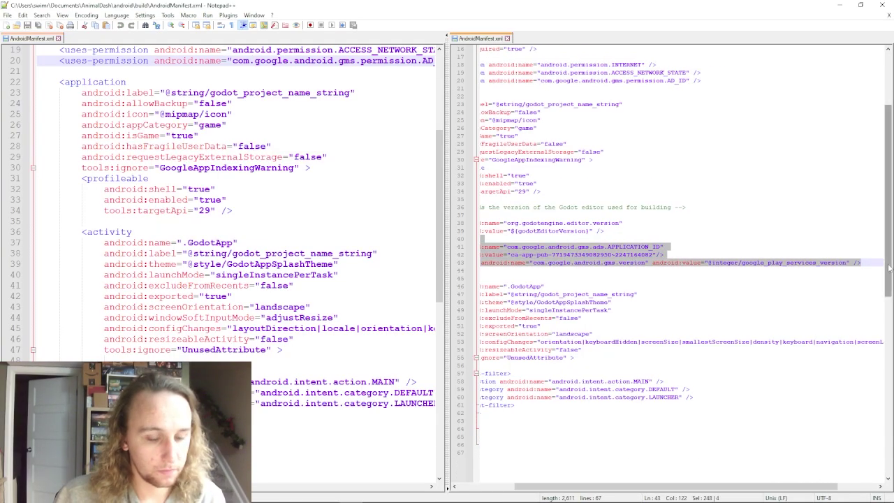
drag(698, 487, 641, 487)
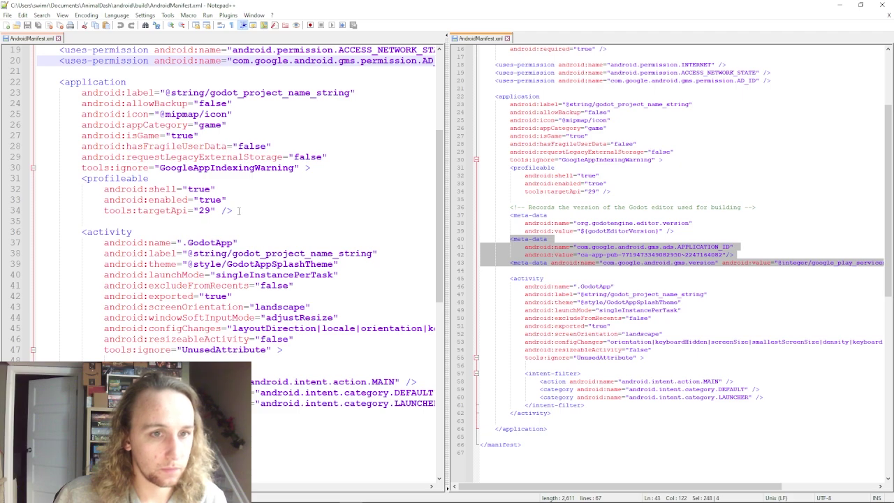
click(239, 210)
key(Return)
key(Return)
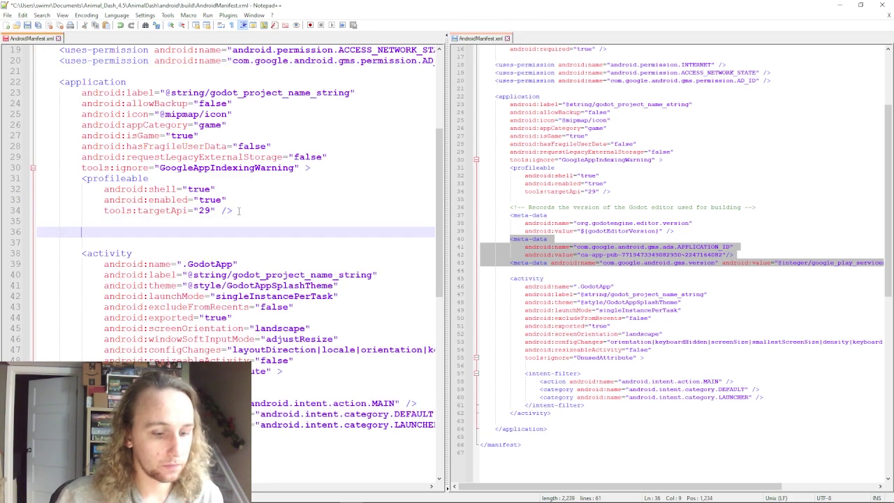
key(ctrl+v)
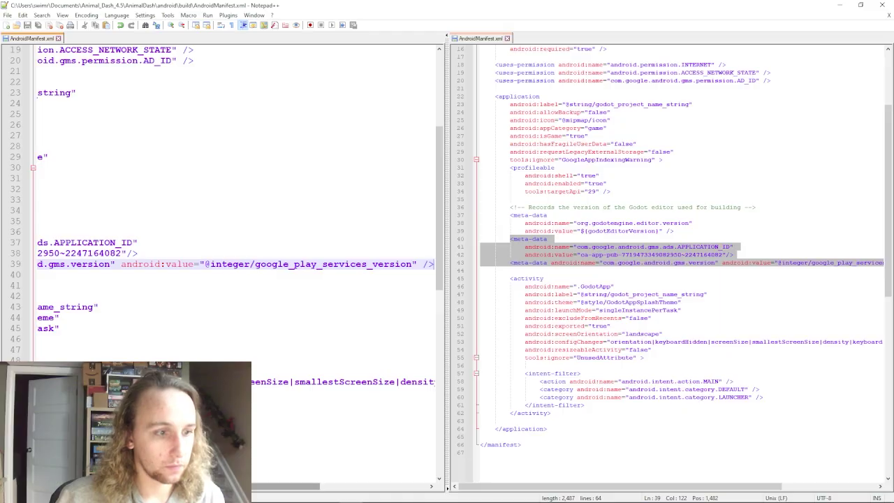
drag(285, 486, 42, 486)
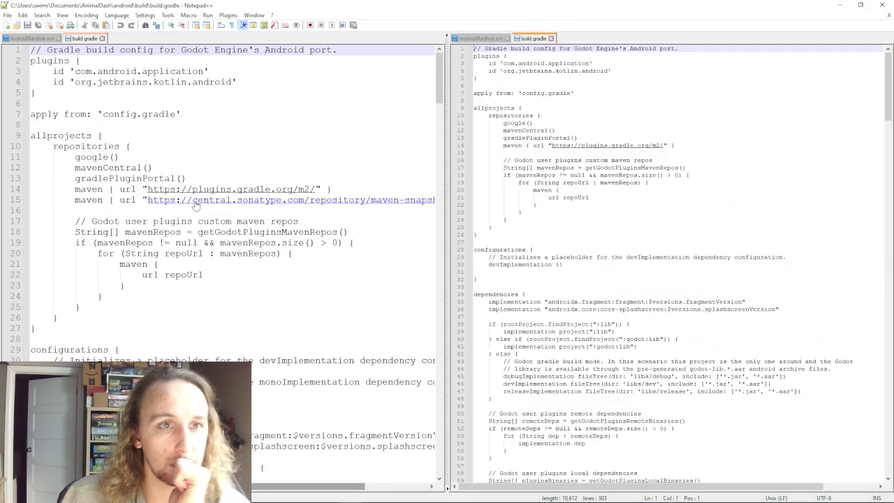
- Compare the two projects' build.gradle files side by side, from the repositories and dependencies through the android settings
scroll(327, 136, down, 1)
scroll(297, 168, down, 1)
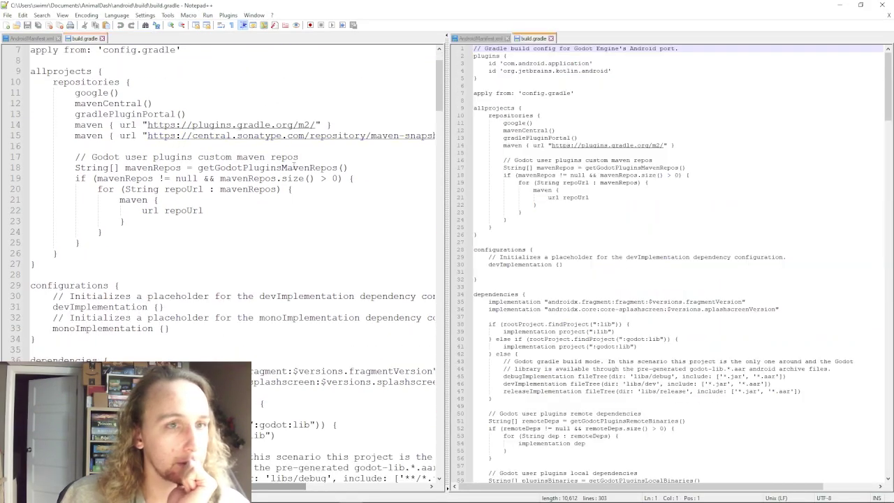
scroll(587, 209, down, 4)
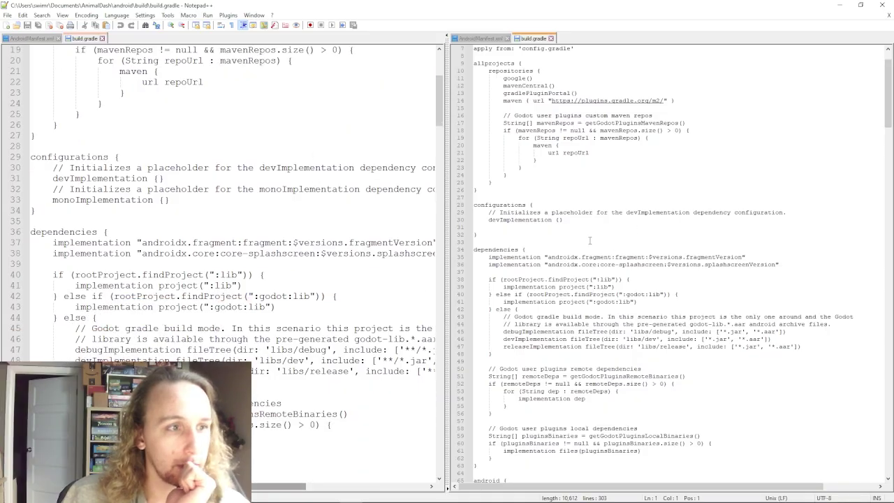
scroll(589, 240, down, 2)
scroll(301, 245, down, 1)
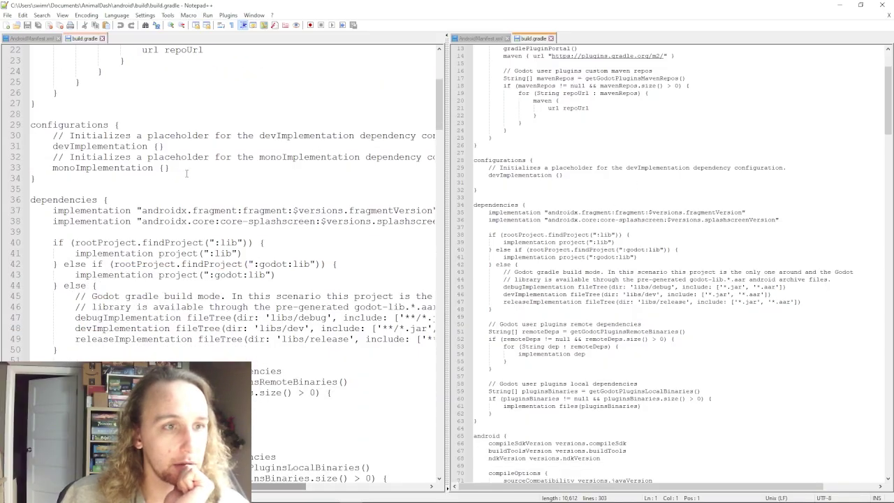
scroll(210, 195, down, 15)
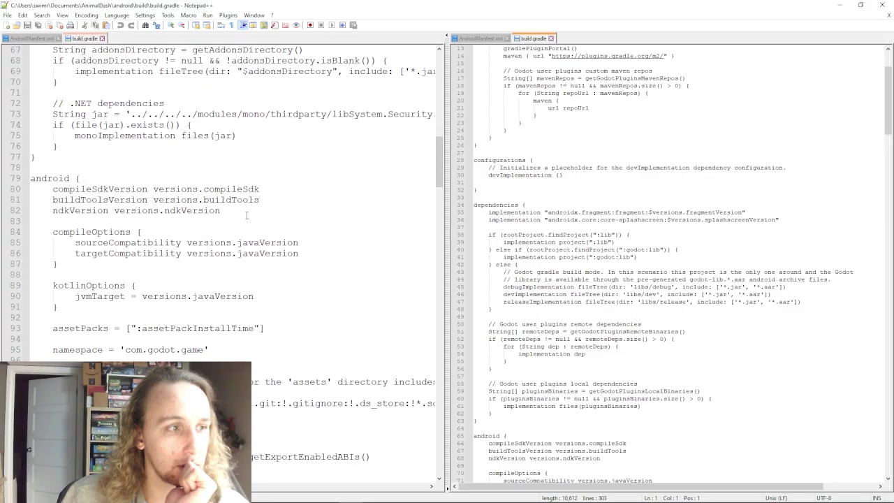
scroll(272, 225, down, 1)
scroll(519, 250, down, 20)
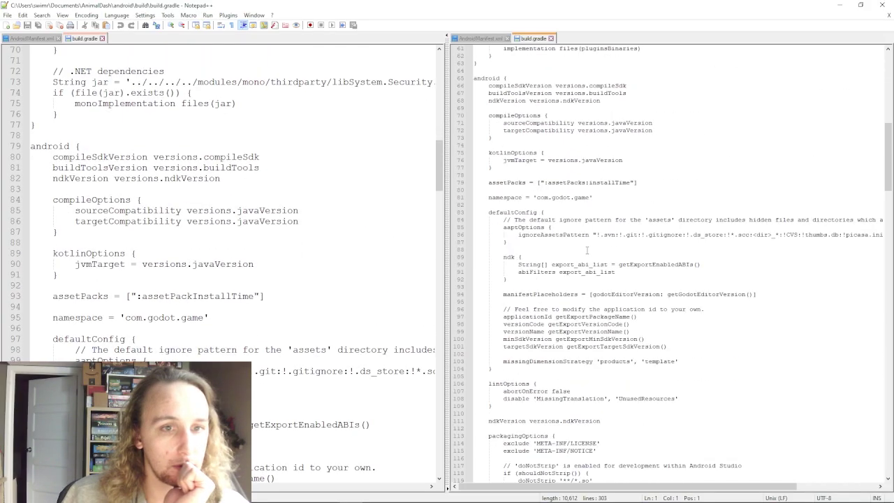
scroll(419, 238, down, 13)
drag(443, 227, 438, 427)
scroll(496, 108, down, 14)
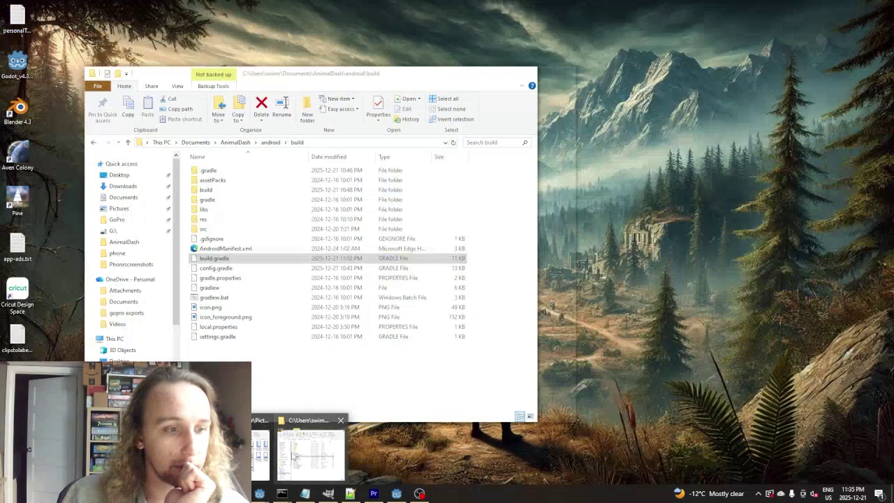
- Open config.gradle from the Animal_Dash_4.5 project's android\build folder in Notepad++
click(314, 419)
mouse_move(304, 493)
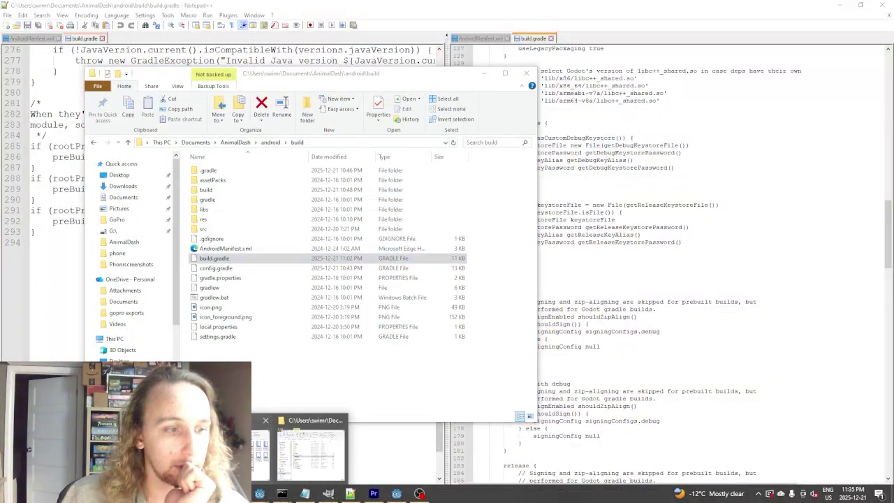
click(300, 447)
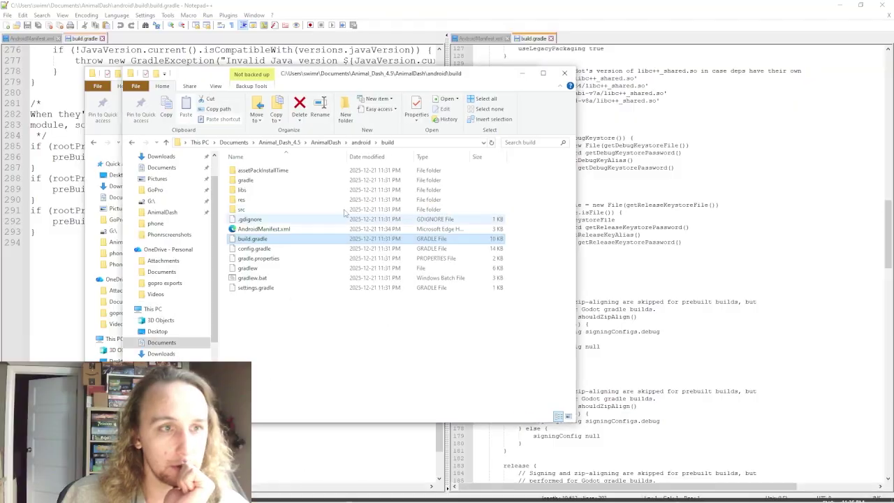
right_click(253, 249)
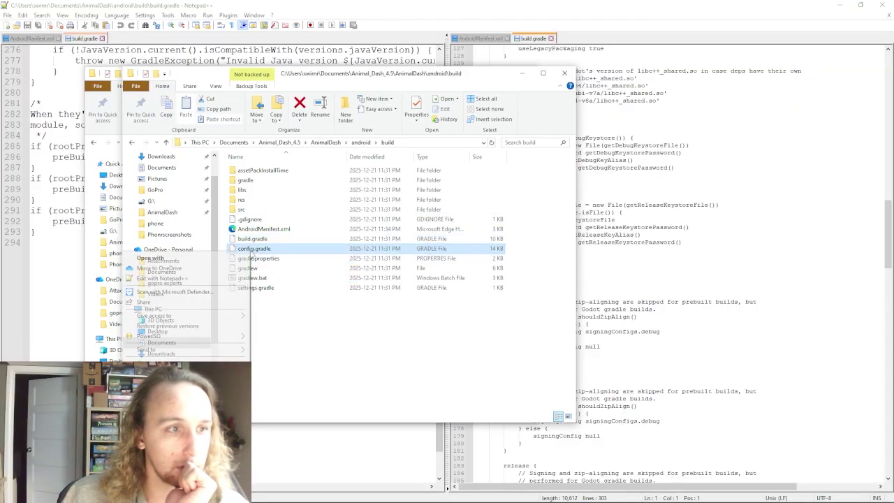
click(162, 278)
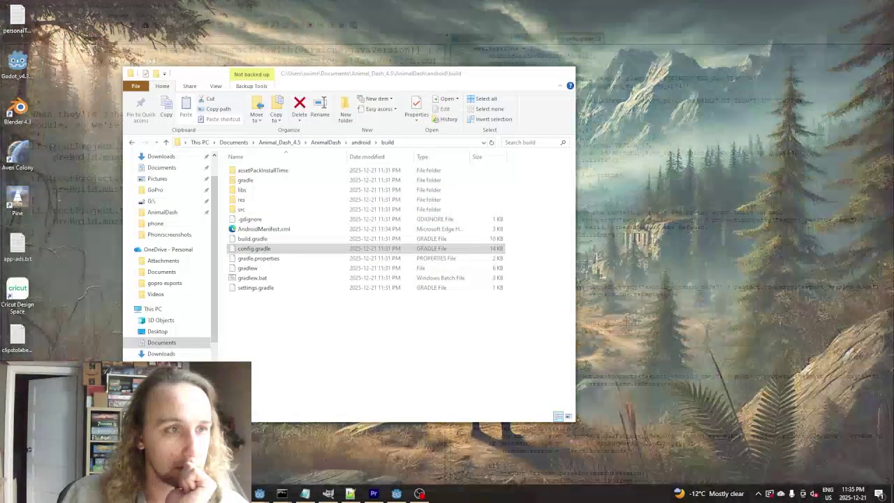
- Open the original AnimalDash project's config.gradle in Notepad++ and place the Animal_Dash_4.5 config.gradle in the other view beside it
click(313, 447)
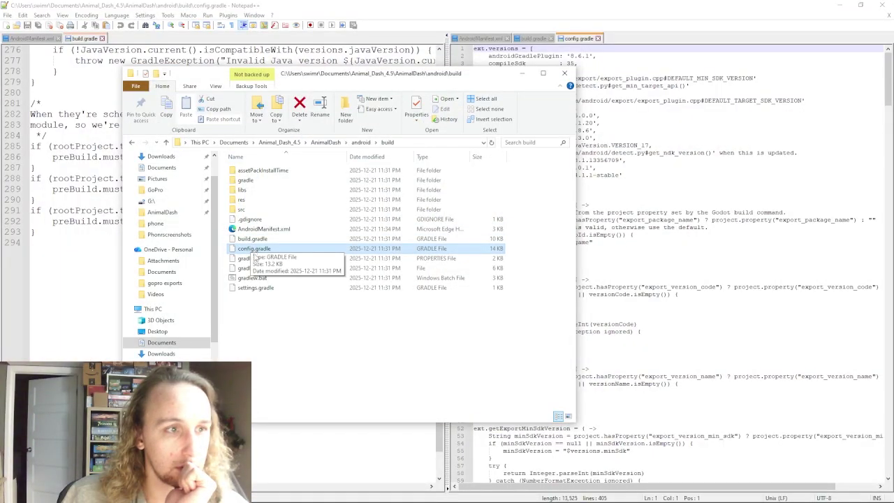
mouse_move(329, 447)
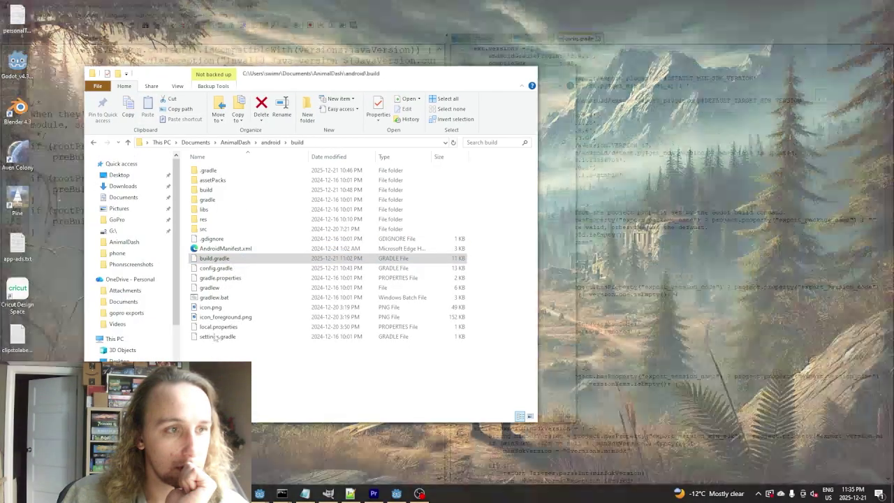
click(217, 268)
right_click(216, 268)
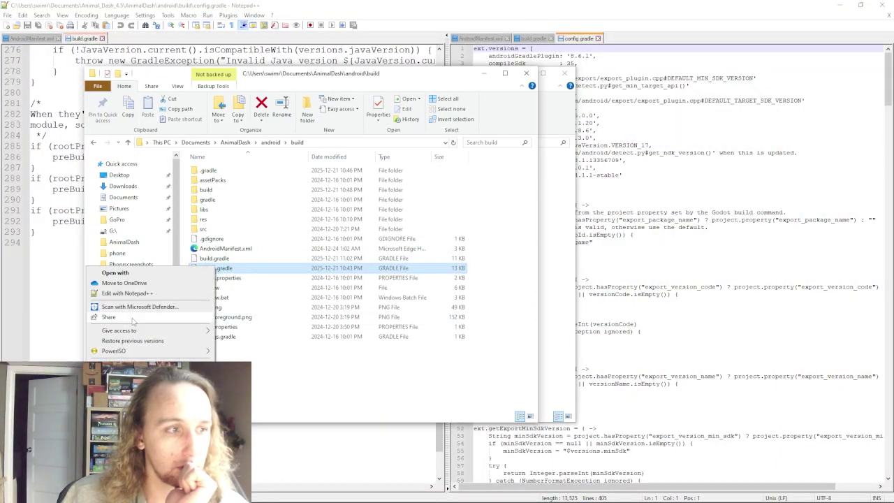
click(129, 293)
drag(593, 44, 133, 38)
- Compare the compileSdk, minSdk, targetSdk and ndkVersion entries in the two config.gradle files
click(209, 135)
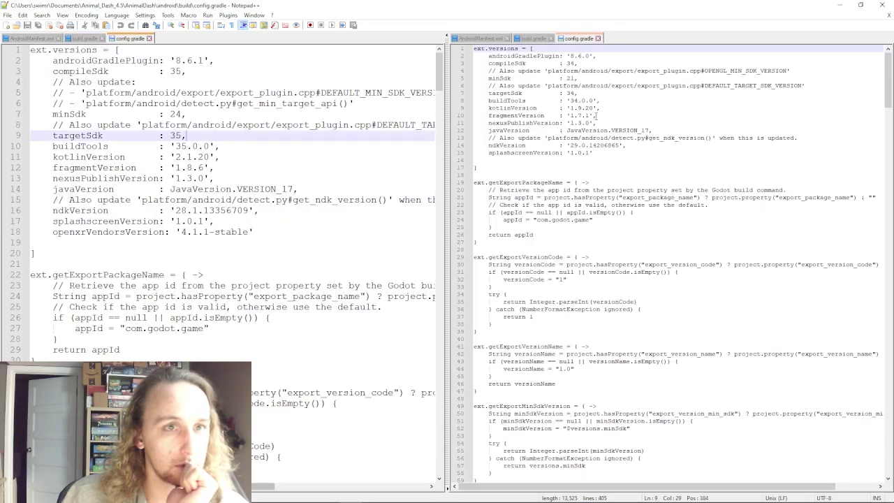
click(595, 115)
click(568, 78)
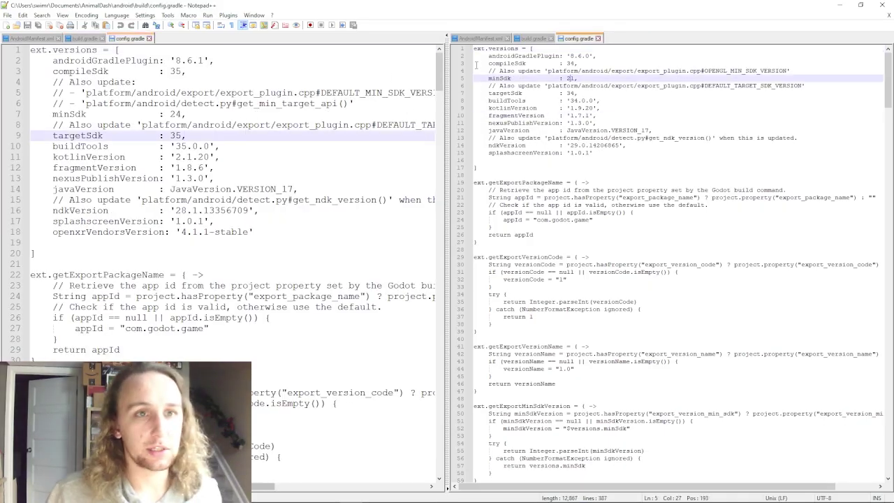
drag(54, 71, 235, 72)
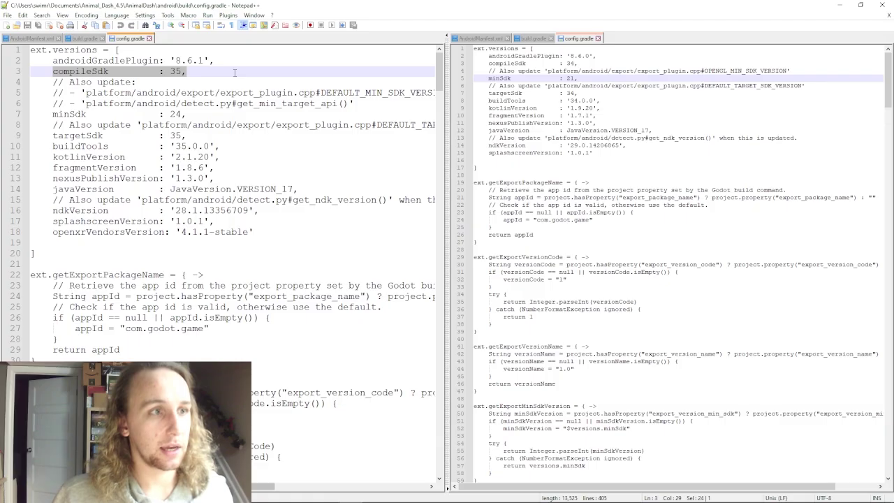
click(224, 174)
drag(53, 136, 243, 139)
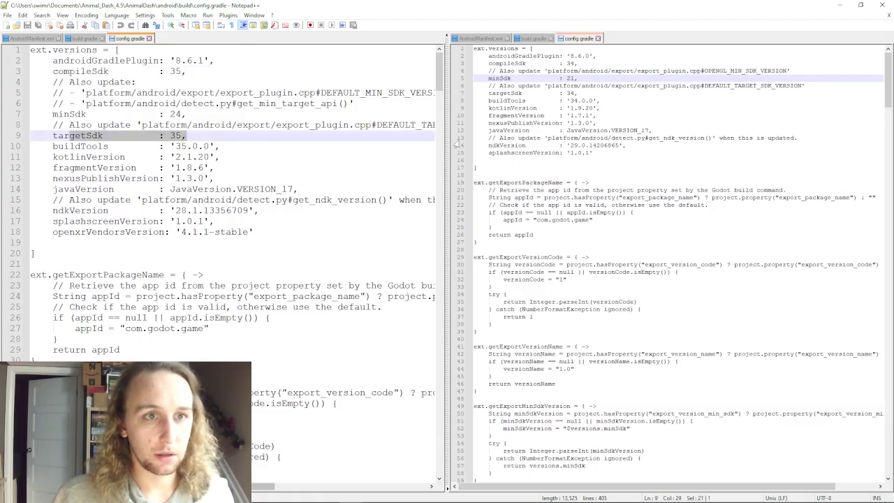
click(573, 115)
scroll(170, 163, down, 1)
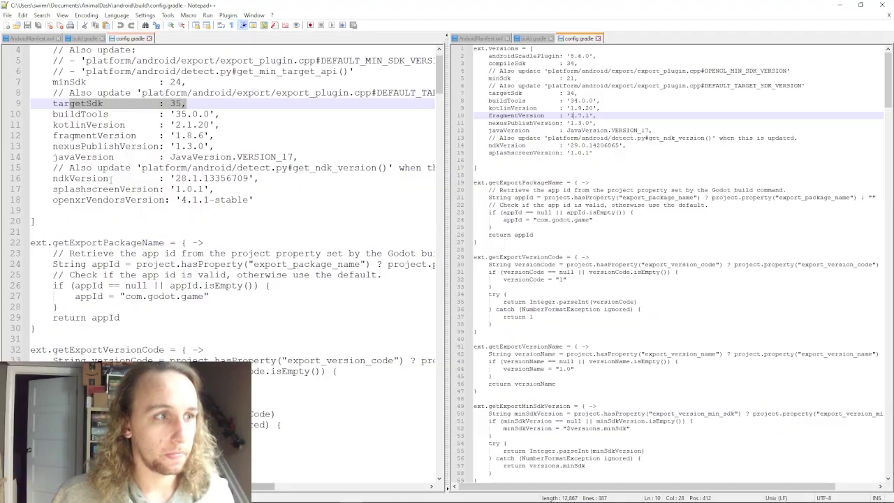
drag(83, 181, 250, 183)
drag(497, 145, 595, 145)
drag(81, 180, 278, 179)
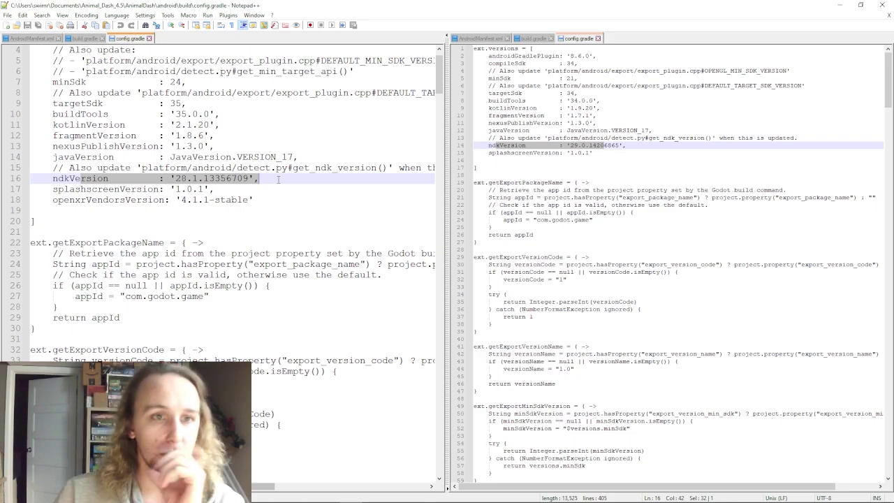
click(538, 123)
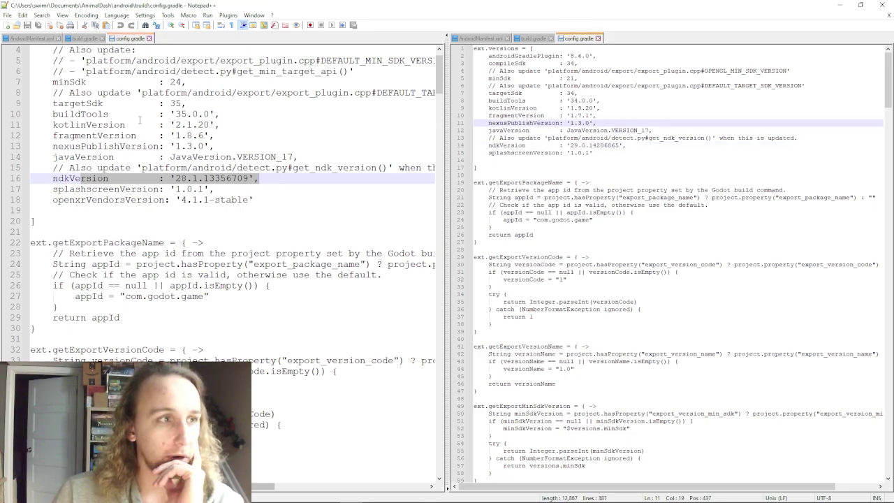
drag(76, 103, 166, 104)
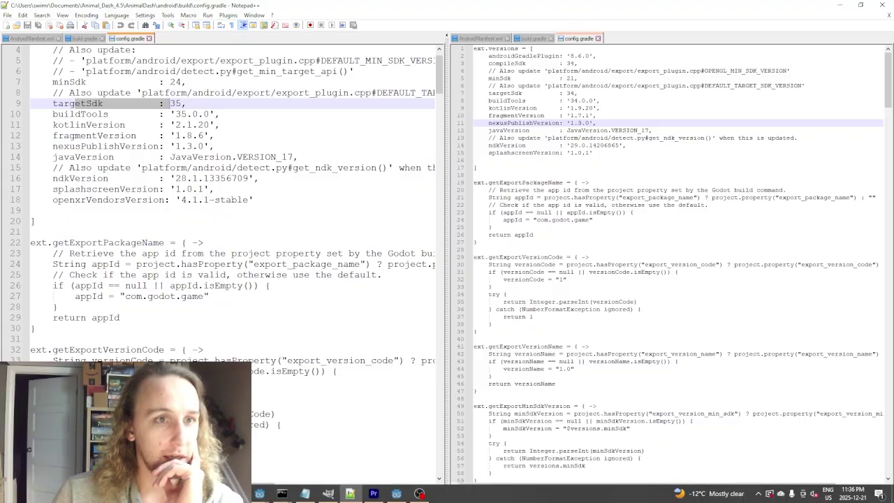
- Open a new File Explorer window and go to the %appdata% folder
mouse_move(305, 493)
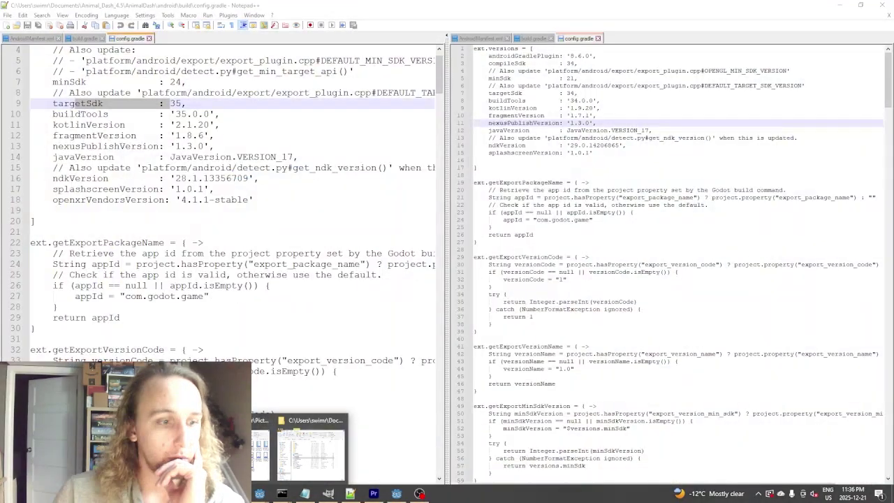
right_click(305, 493)
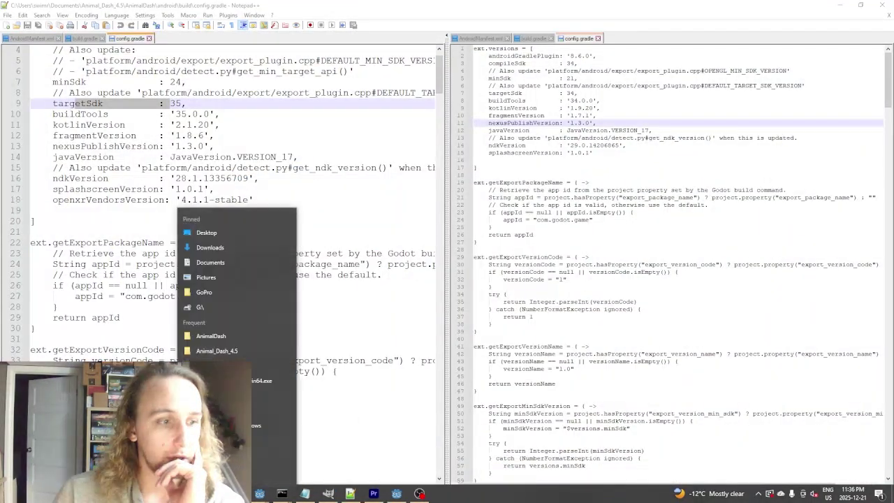
click(306, 226)
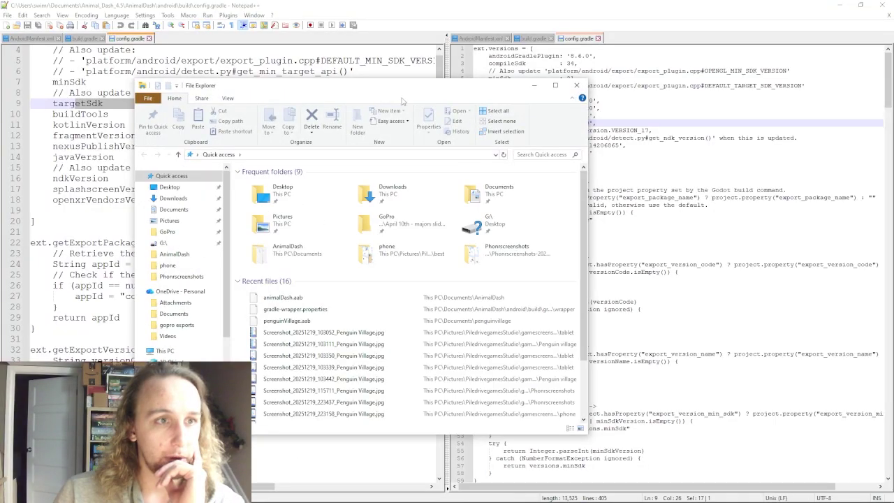
click(269, 152)
text(%appda)
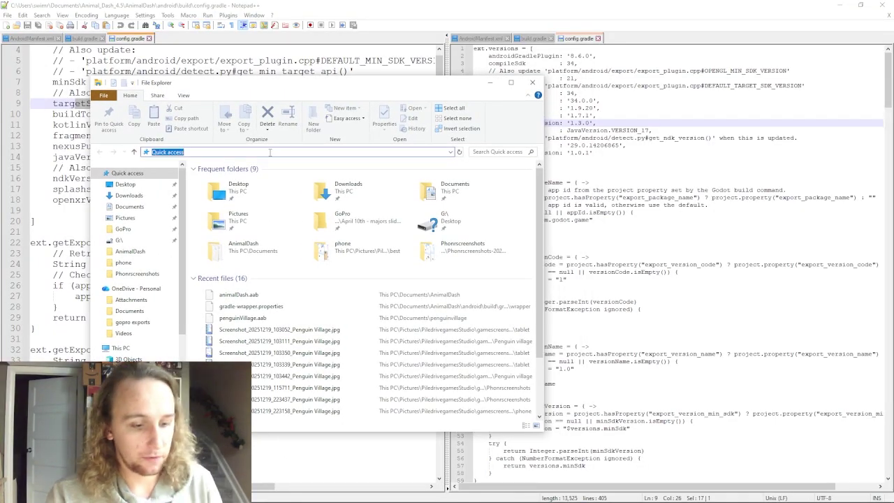
text(ta%)
key(Return)
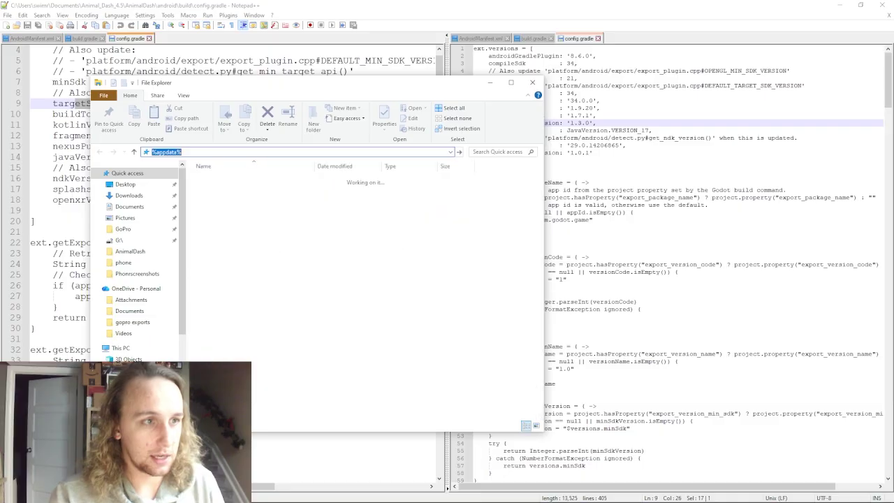
- Browse to AppData\Local\Android and its Sdk folder to check which Android SDK and NDK components are installed
key(a)
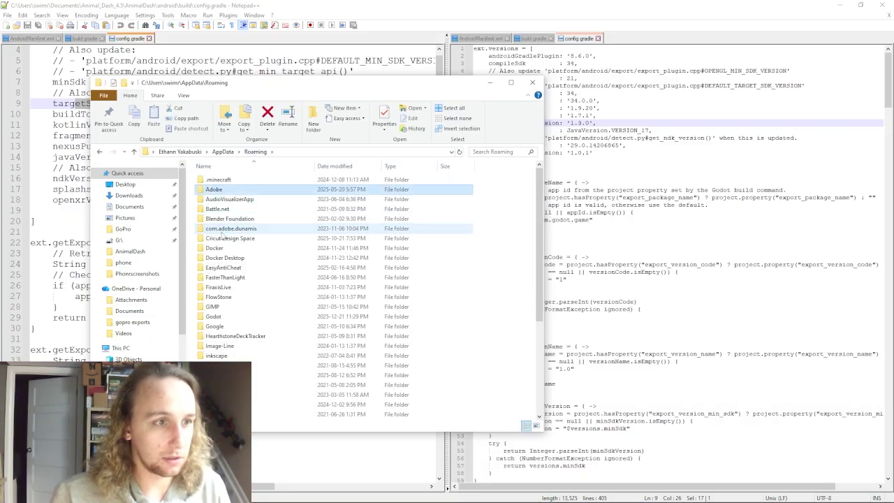
click(223, 151)
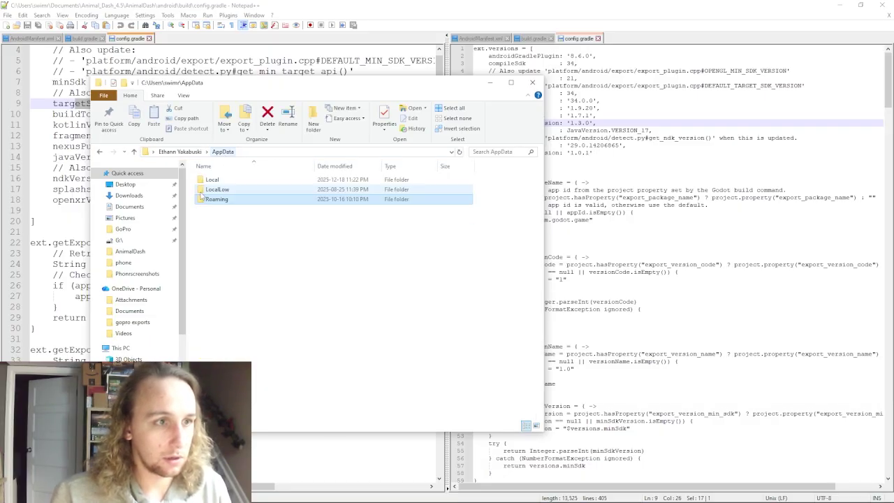
double_click(220, 180)
double_click(224, 190)
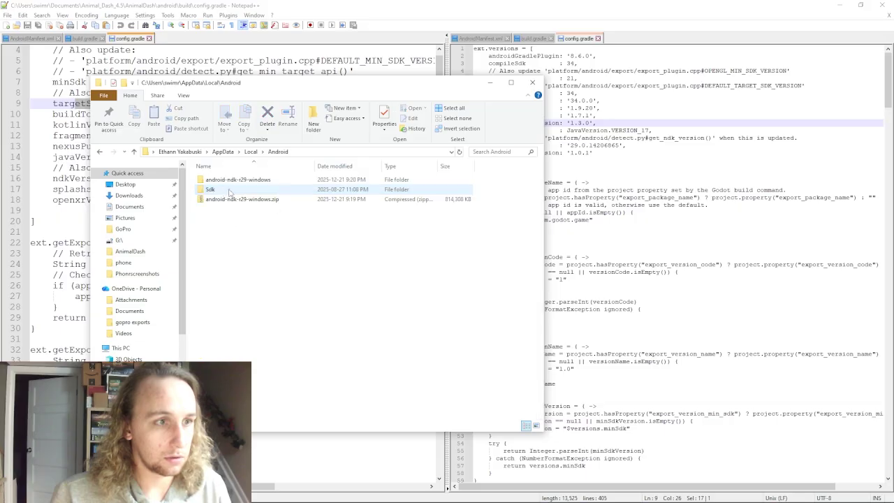
double_click(232, 190)
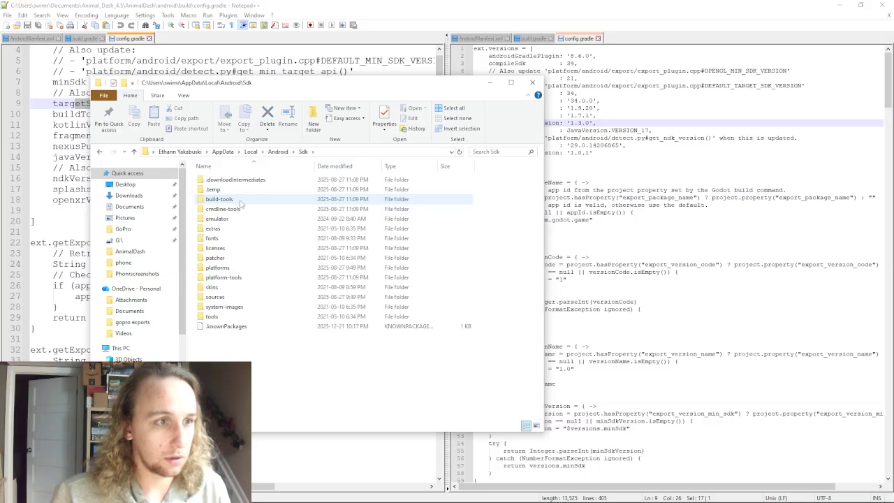
click(102, 153)
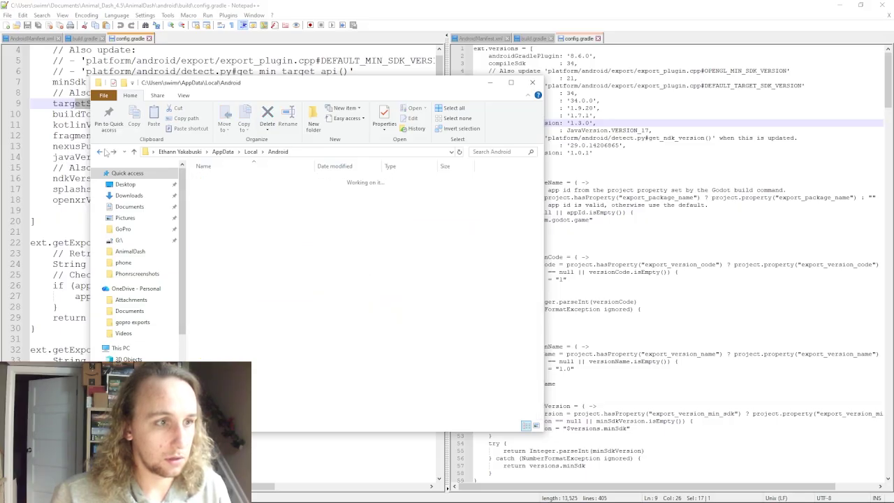
click(113, 152)
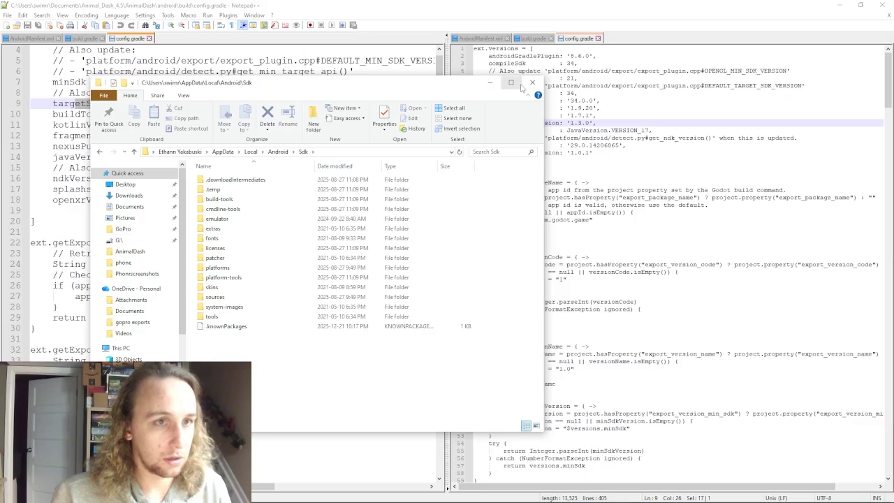
click(532, 82)
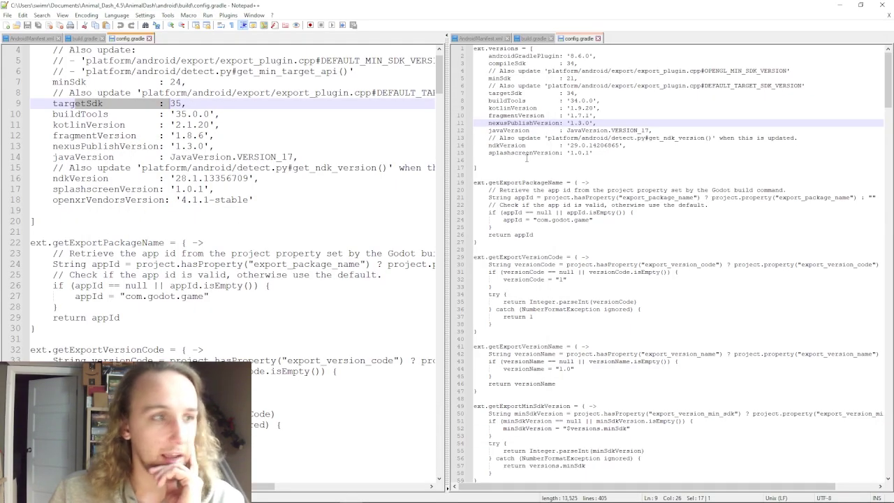
- Review the version entries and remaining functions in the Animal_Dash_4.5 project's config.gradle
key(Down)
key(Up)
drag(126, 189, 137, 188)
scroll(201, 132, down, 4)
scroll(201, 133, down, 20)
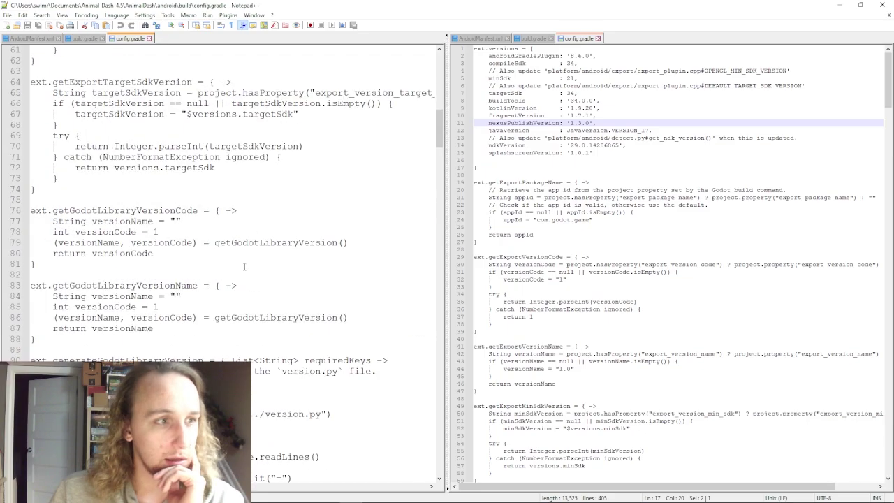
mouse_move(440, 159)
mouse_down()
mouse_move(440, 377)
mouse_move(440, 159)
mouse_up()
- Open strings.xml from the original AnimalDash project's android\build\res\values folder in Notepad++
mouse_move(264, 491)
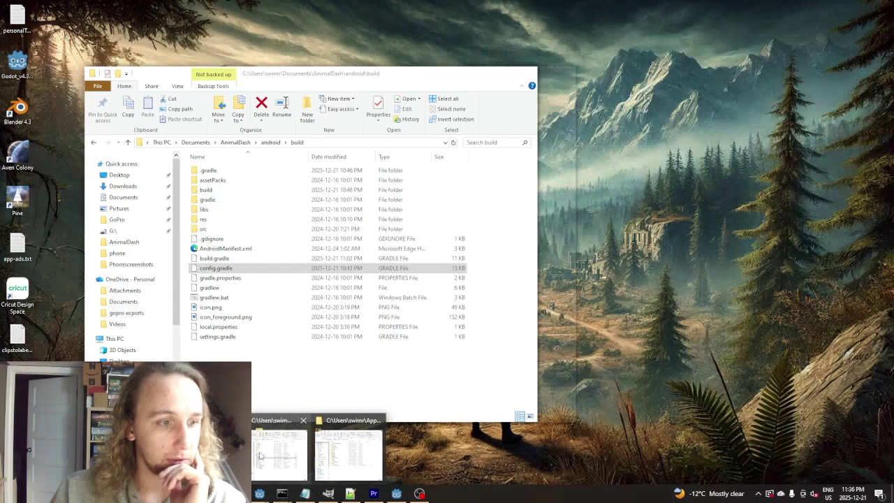
click(279, 401)
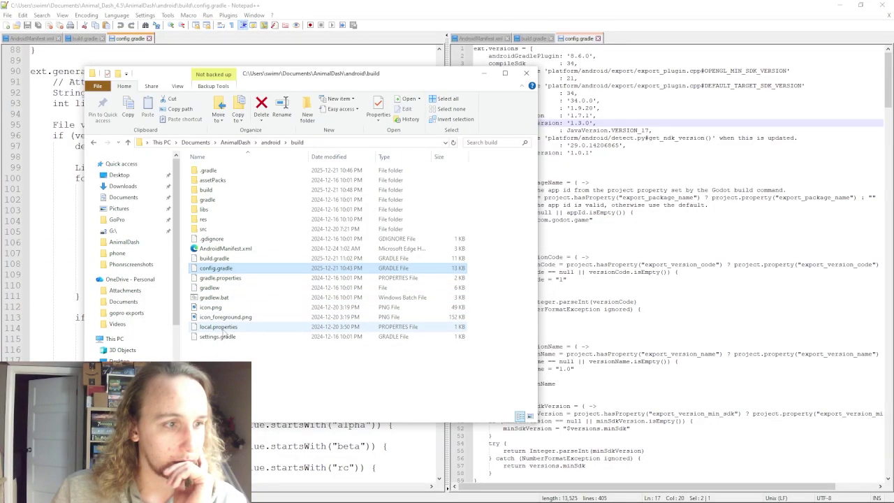
click(222, 338)
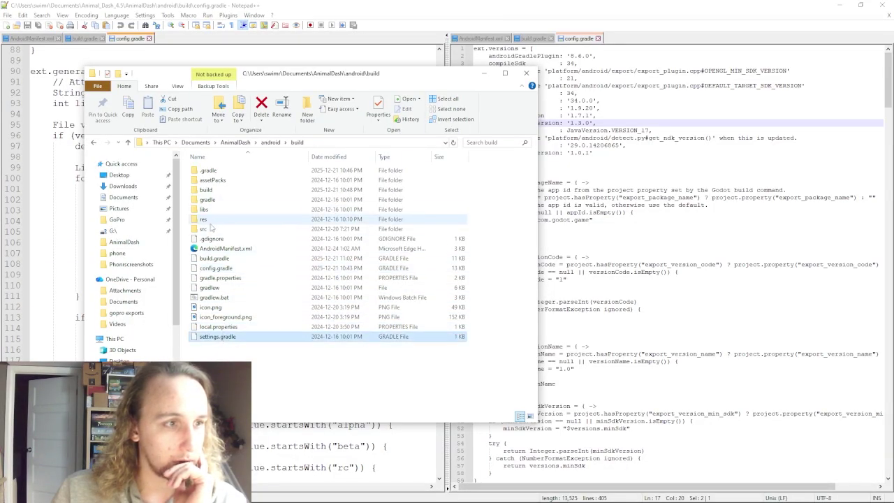
double_click(210, 229)
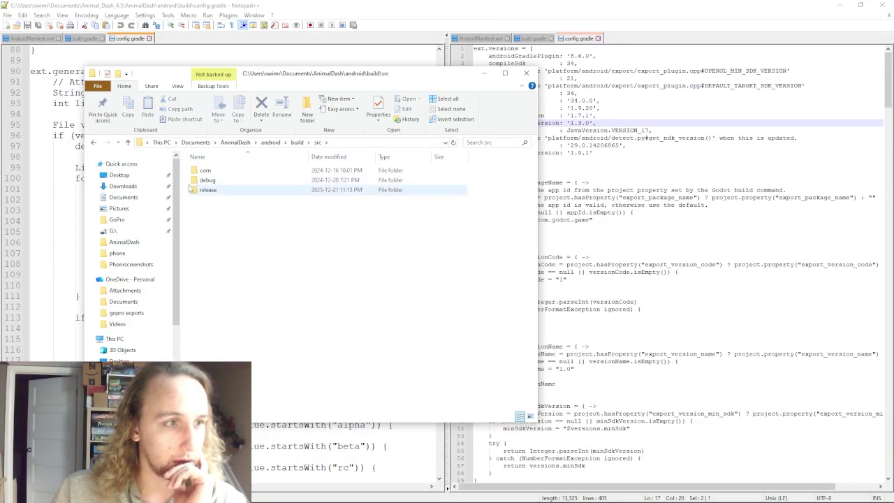
click(93, 143)
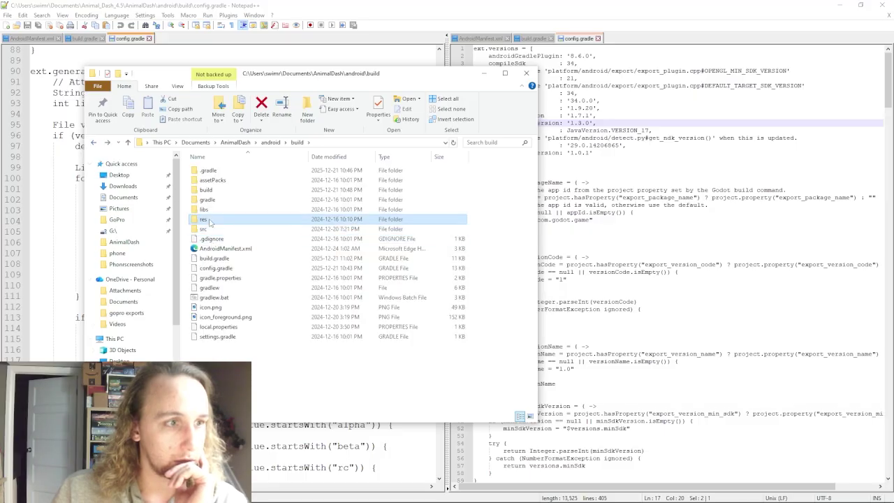
double_click(212, 220)
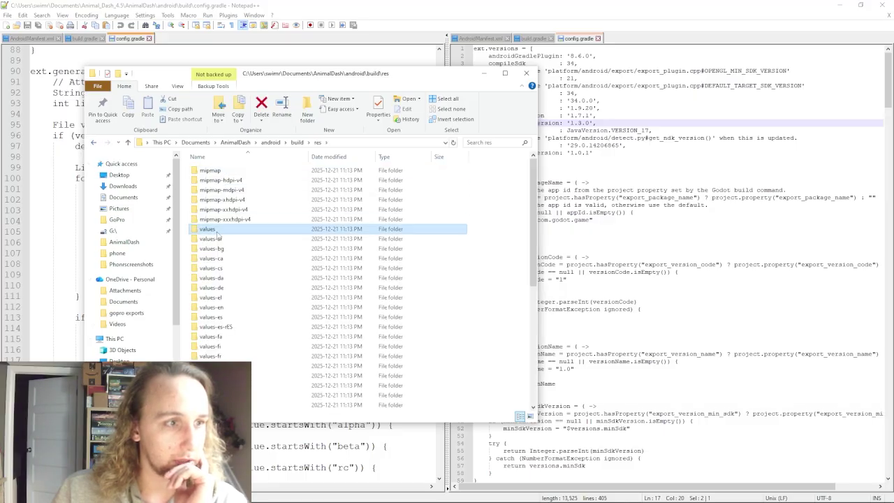
double_click(207, 228)
right_click(214, 183)
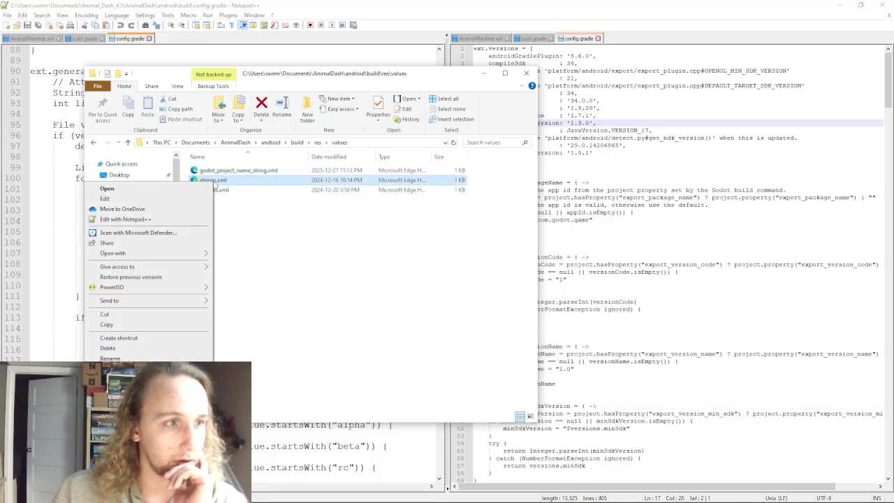
click(138, 221)
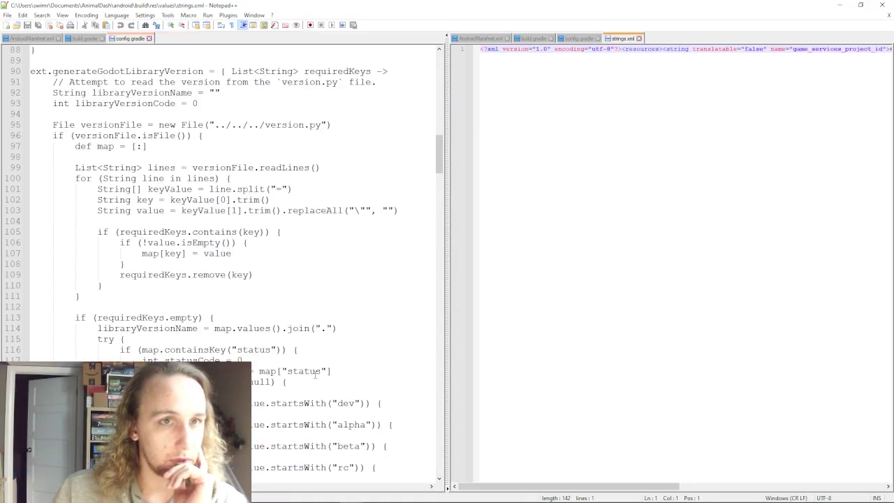
- Go to the res\values folder inside the Animal_Dash_4.5 project's android\build folder in File Explorer
mouse_move(304, 493)
mouse_move(331, 455)
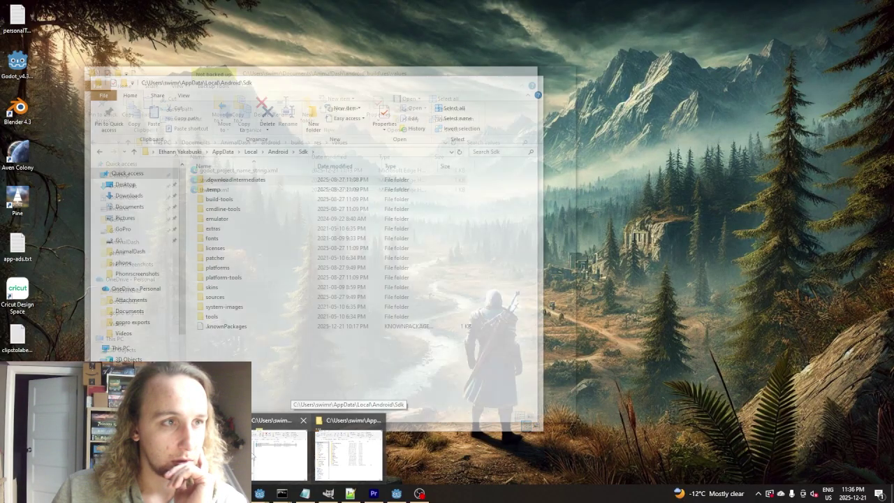
mouse_move(254, 456)
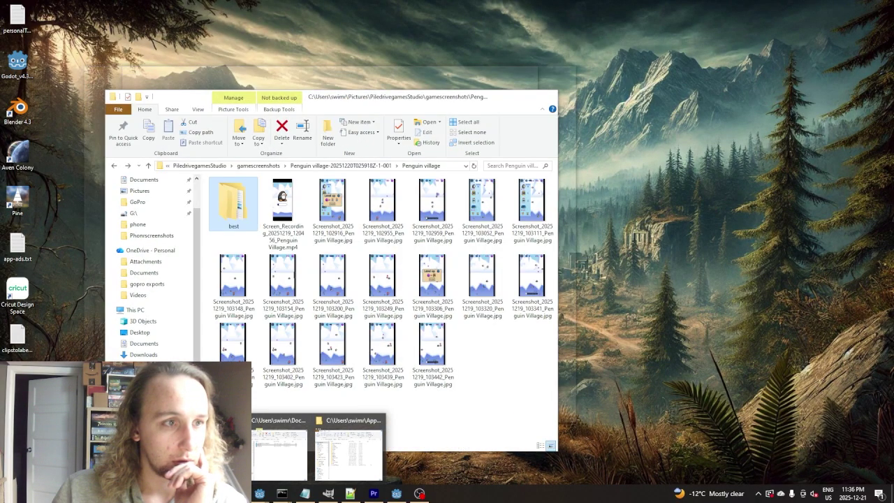
click(280, 452)
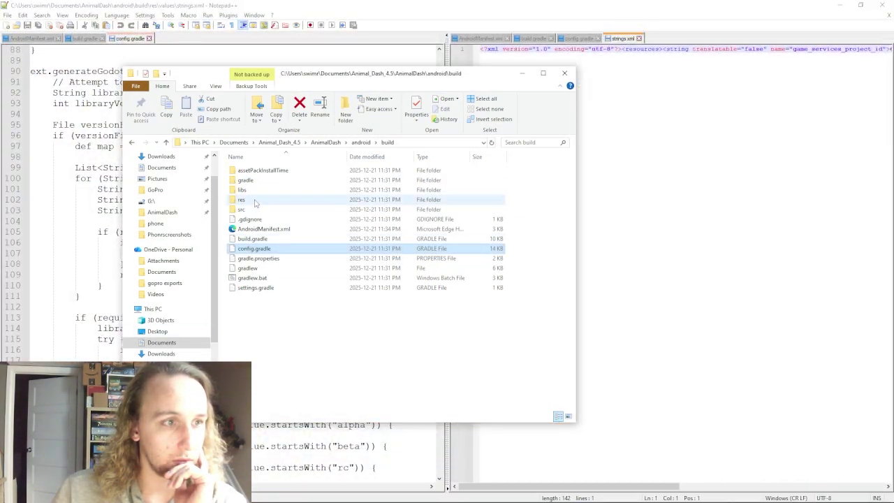
click(254, 202)
double_click(254, 201)
click(245, 170)
double_click(245, 170)
- Open the Animal_Dash_4.5 project's strings.xml in Notepad++ beside the original project's copy
click(250, 171)
right_click(254, 174)
click(259, 194)
click(257, 180)
right_click(259, 186)
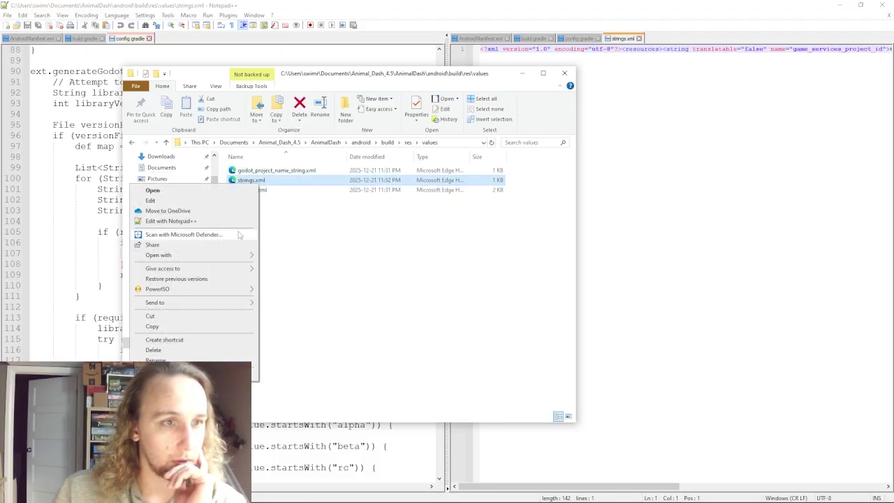
click(168, 220)
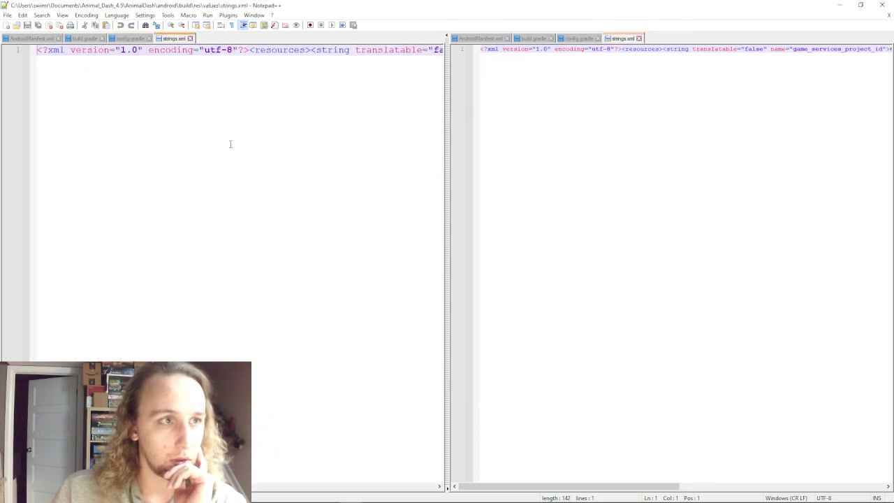
- Compare the game_services_project_id entries in the two strings.xml files
drag(179, 480, 426, 477)
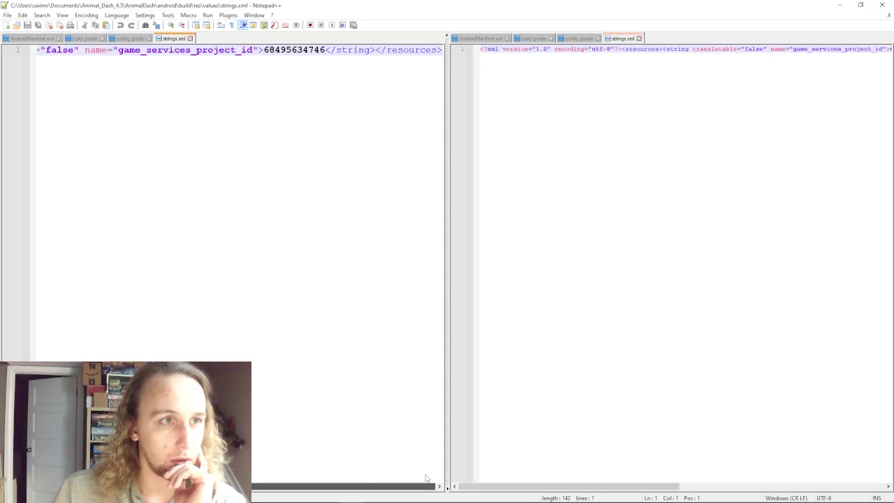
drag(658, 485, 400, 420)
drag(314, 486, 84, 486)
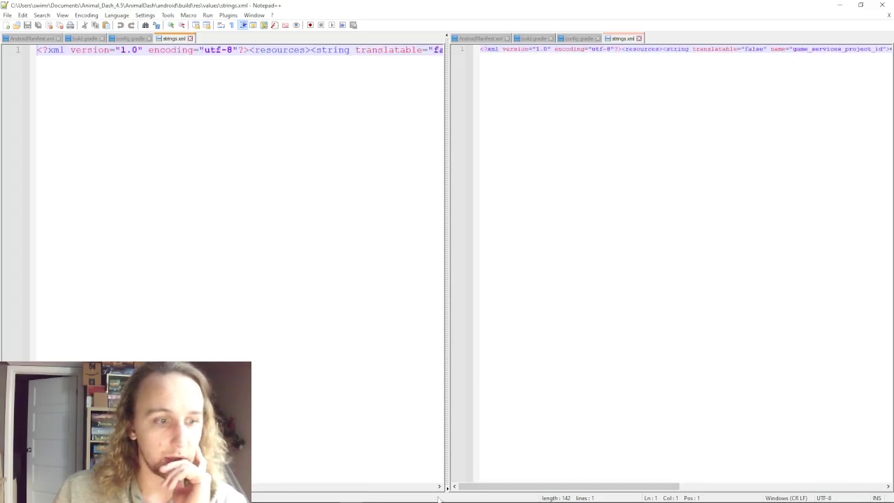
- Switch to Godot to check the Godot Play Game Services area and the output log, and return to Notepad++
click(396, 493)
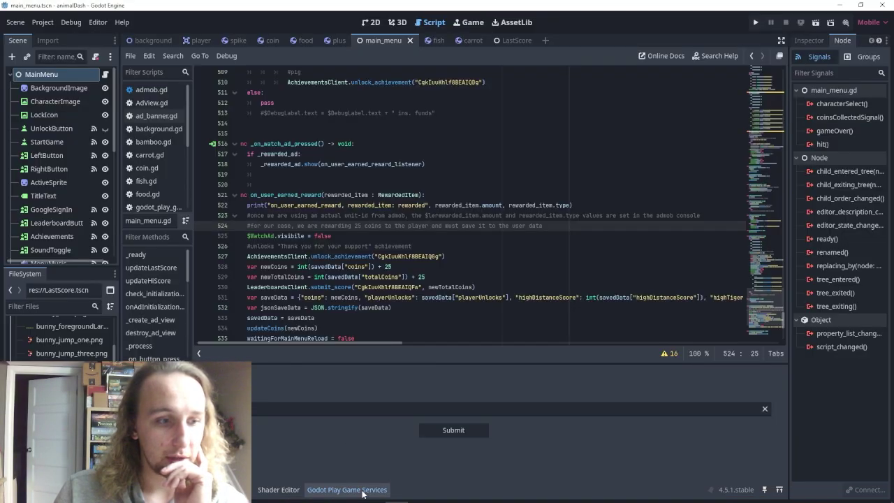
key(alt+o)
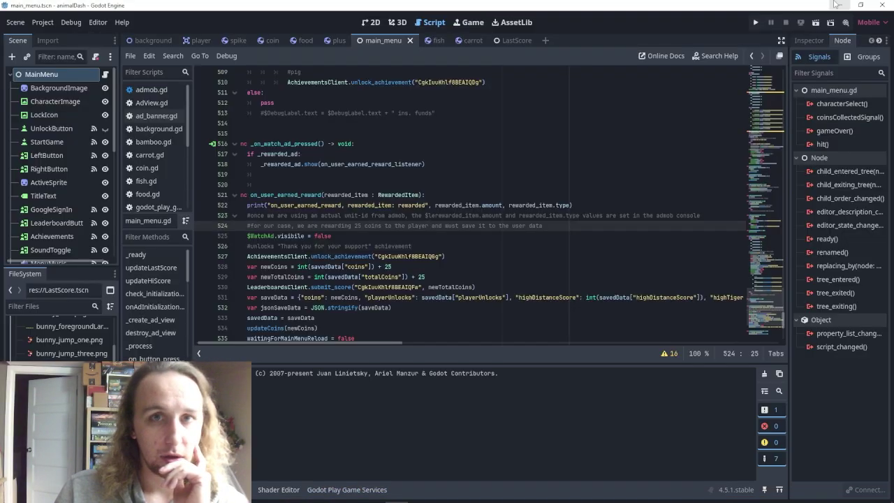
click(833, 6)
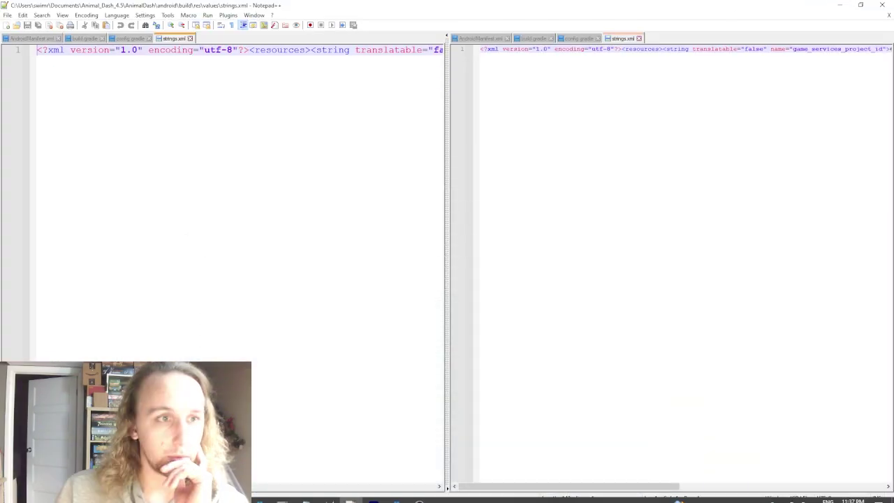
- Open the original AnimalDash project's godot_project_name_string.xml in Notepad++ and place it in the view with the other original files
mouse_move(259, 493)
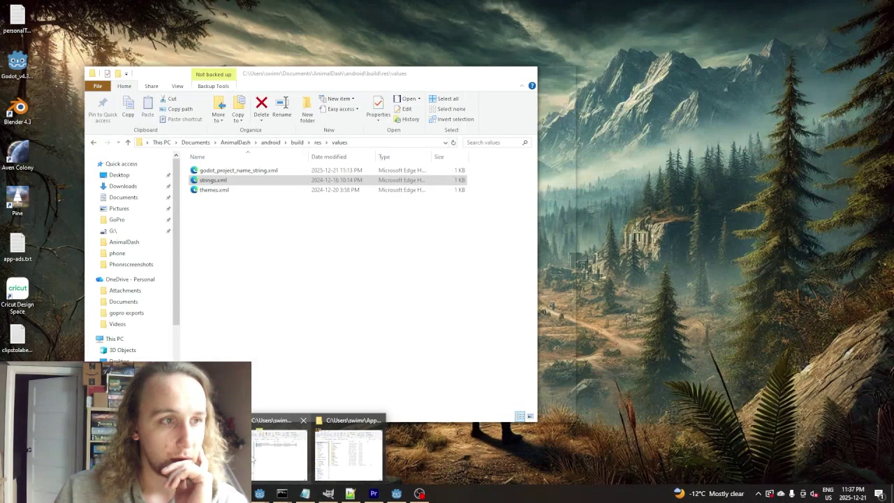
click(278, 454)
click(218, 172)
right_click(219, 172)
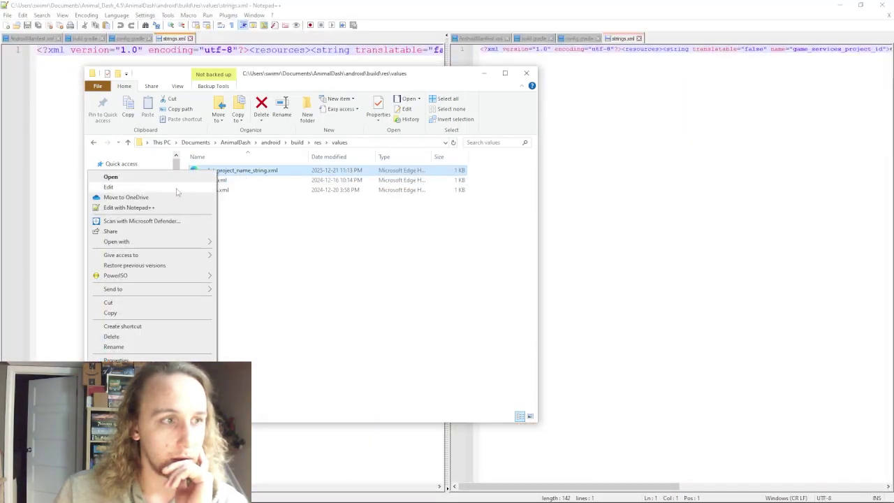
click(126, 208)
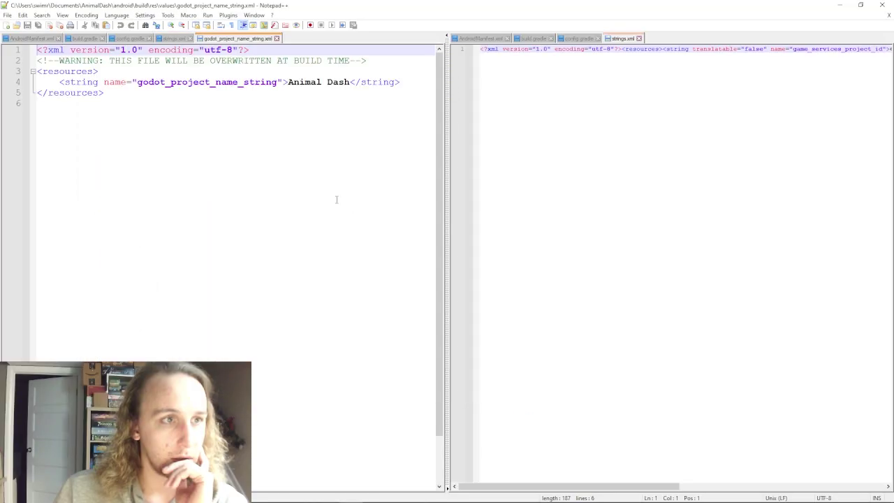
drag(237, 40, 651, 185)
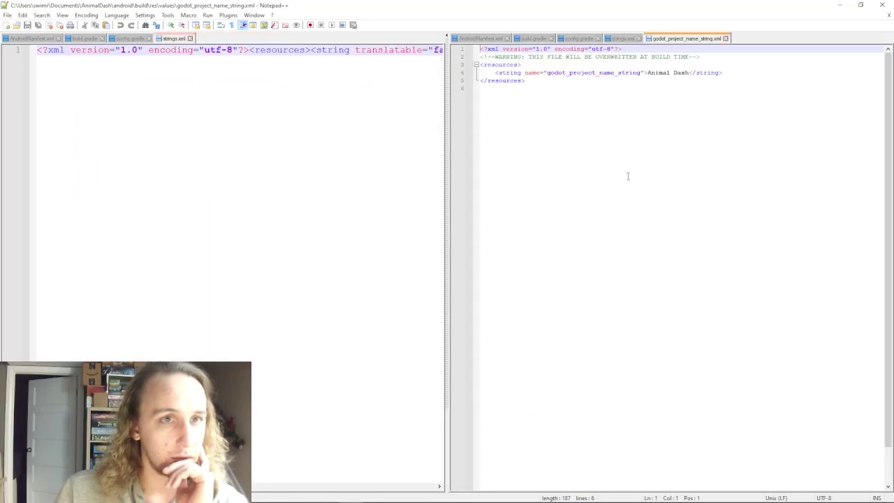
- Open the Animal_Dash_4.5 project's godot_project_name_string.xml in Notepad++ and place it in the view opposite the original
mouse_move(327, 493)
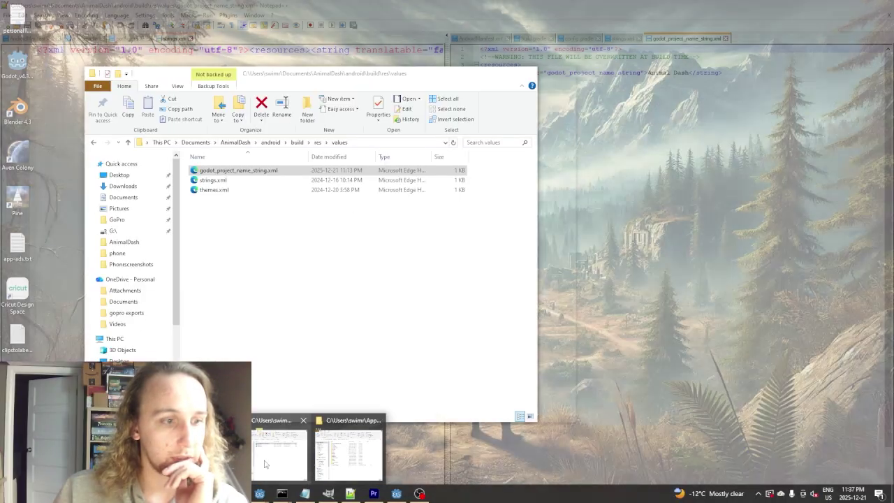
click(286, 447)
click(263, 179)
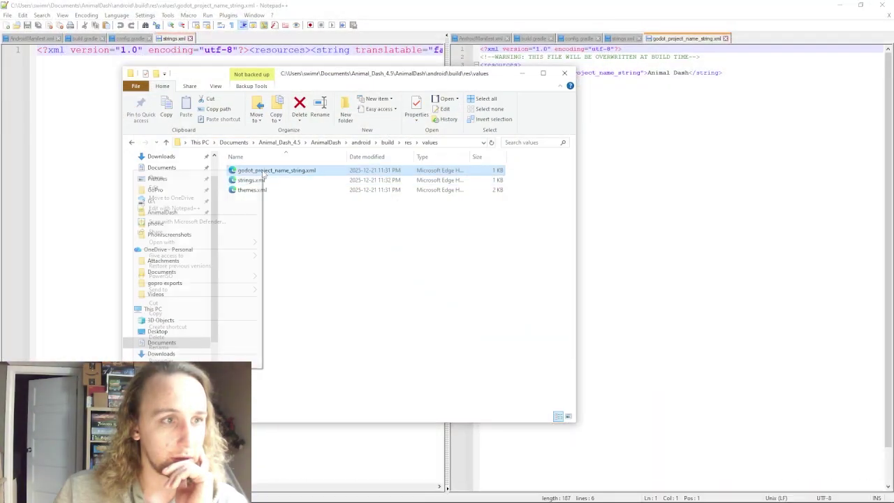
right_click(259, 170)
click(254, 175)
click(253, 176)
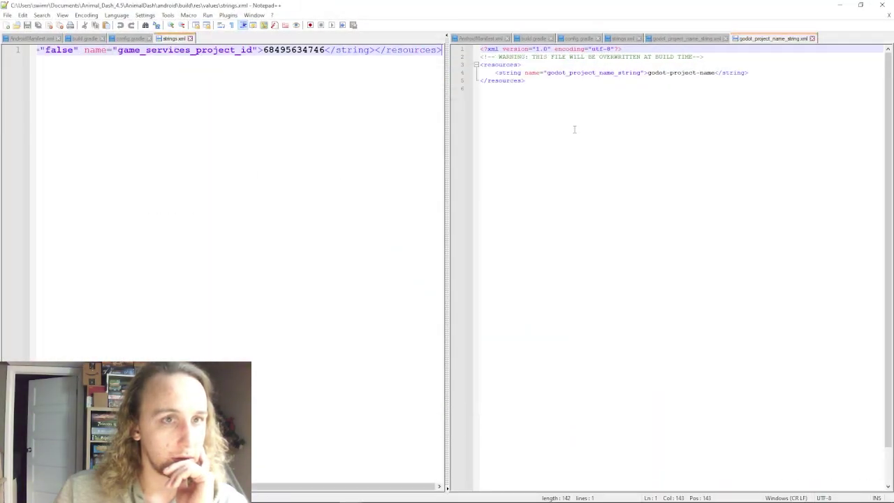
drag(757, 41, 309, 102)
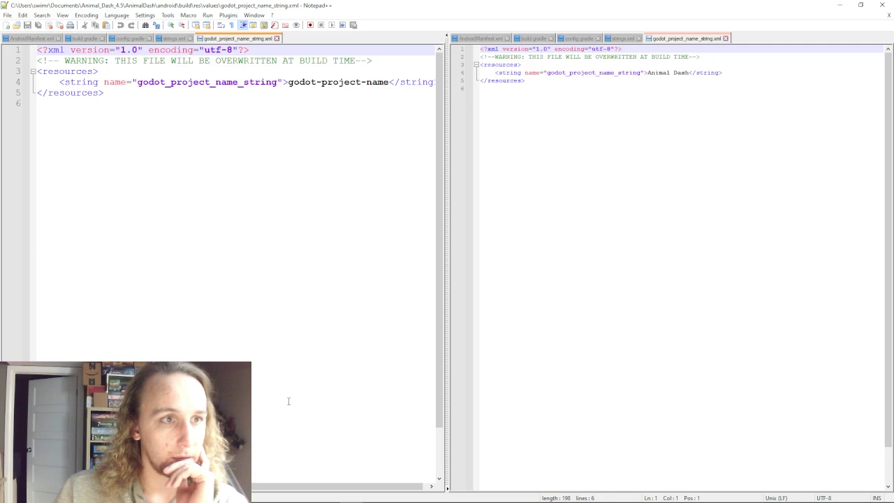
- Set godot_project_name_string to "Animal Dash" in the Animal_Dash_4.5 project's godot_project_name_string.xml and save the file
drag(390, 82, 333, 83)
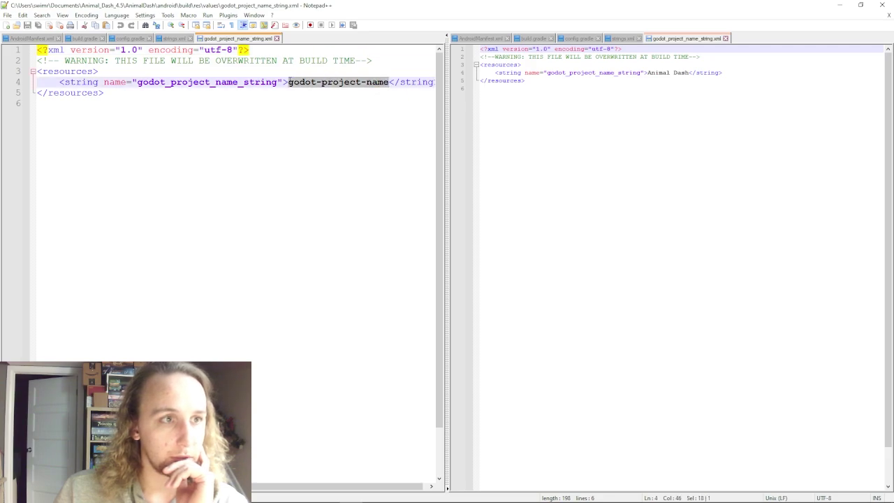
text(Animal dash)
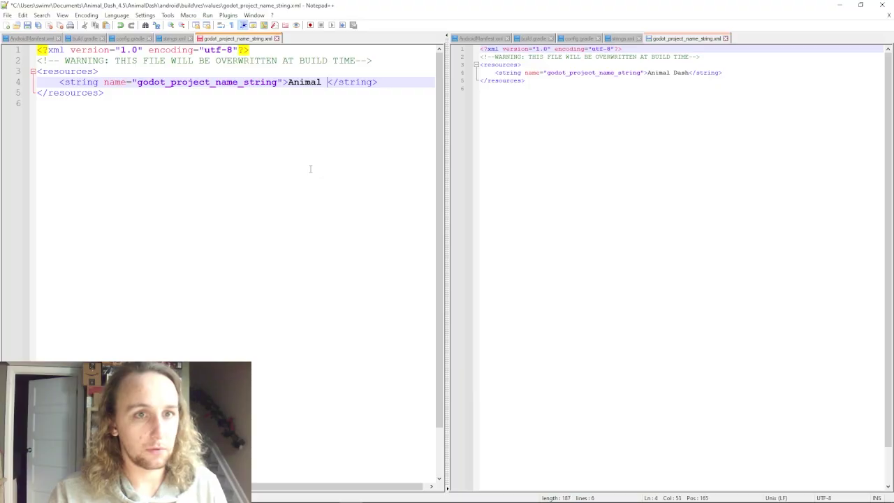
key(ctrl+s)
click(279, 168)
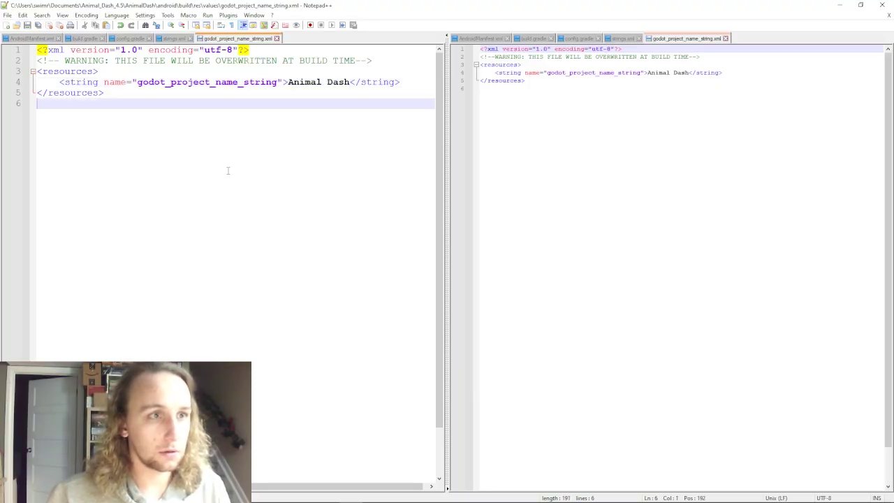
- Switch to the Godot 4.5.1 window with the animalDash project and its main_menu script
mouse_move(273, 500)
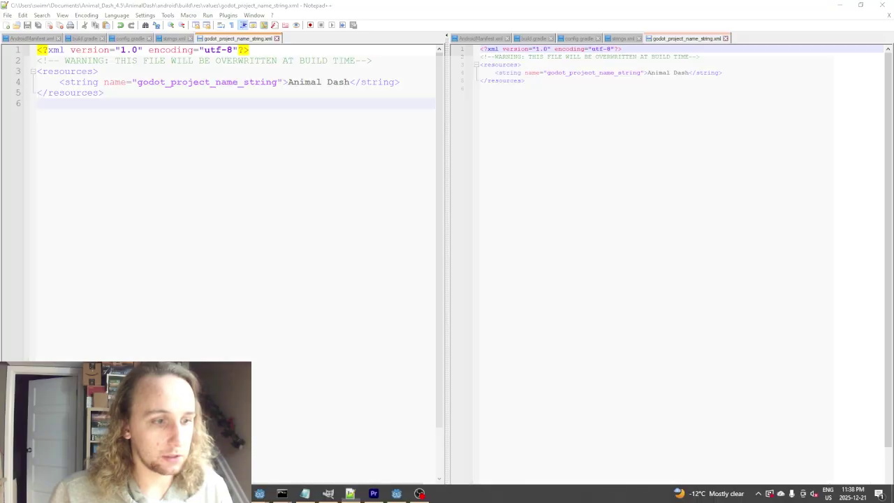
click(259, 494)
click(836, 6)
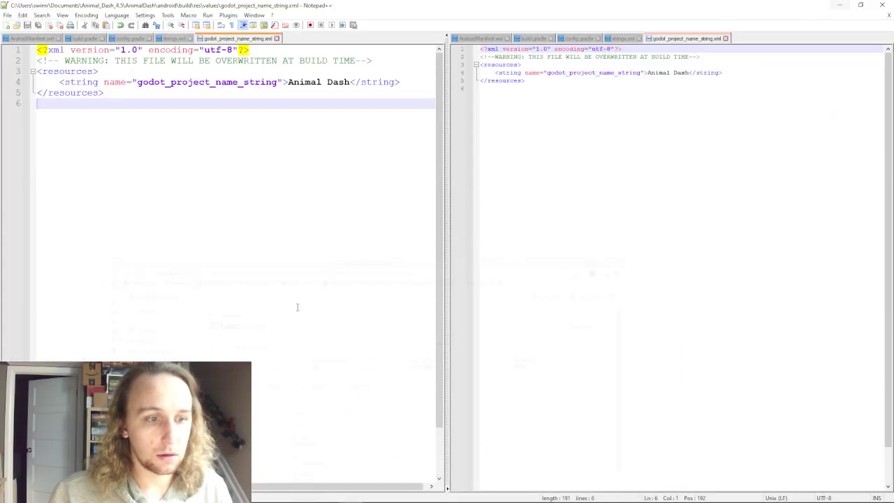
click(394, 489)
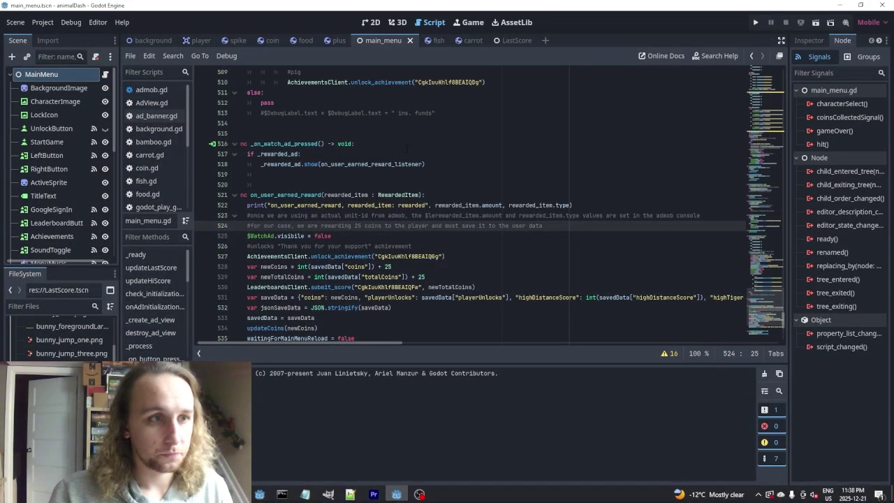
click(391, 143)
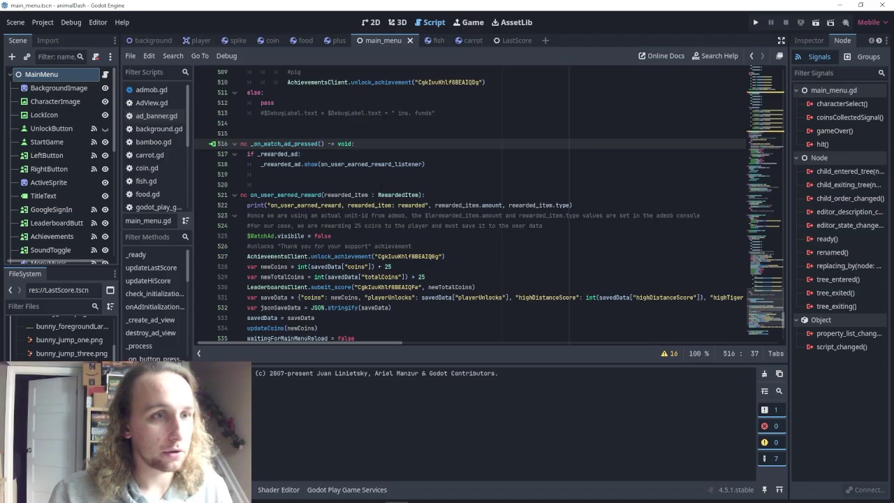
scroll(468, 202, up, 12)
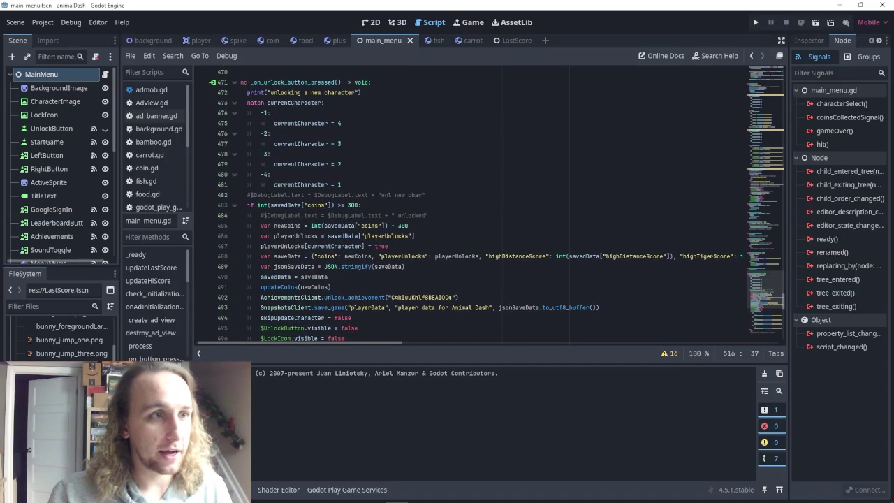
- Set the Android export preset's version code to 202 and export the project for all defined presets
click(59, 22)
mouse_move(45, 21)
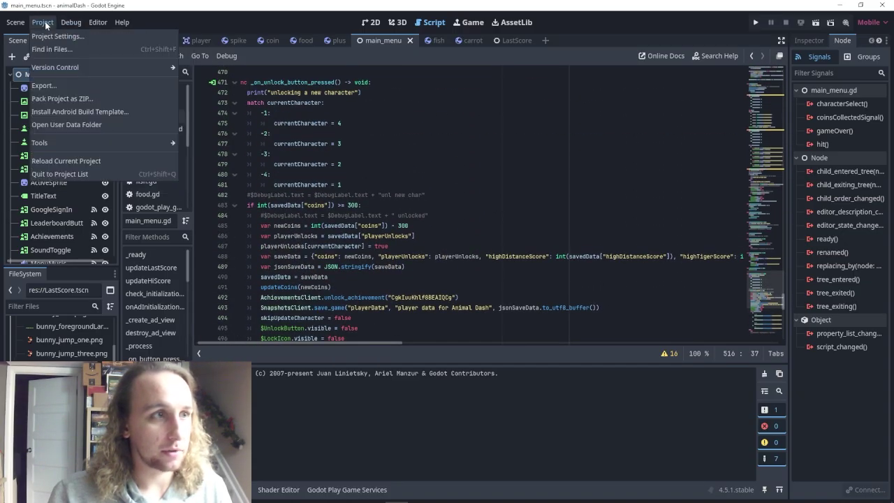
click(45, 85)
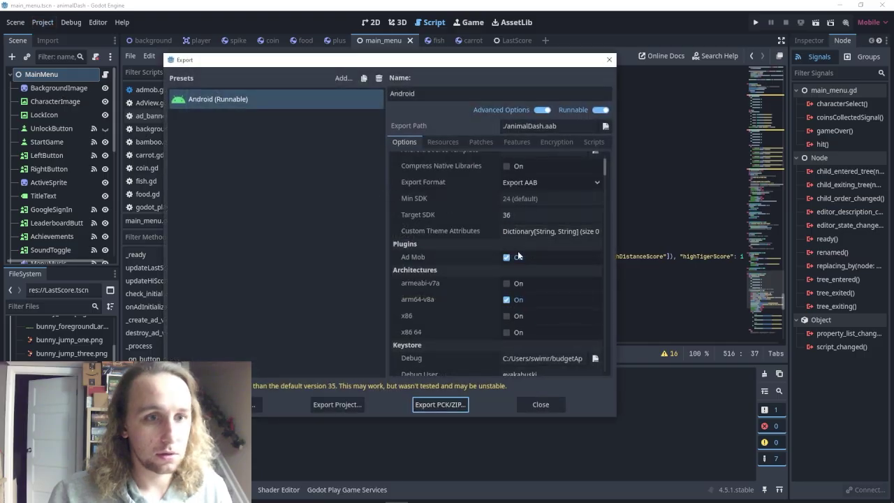
scroll(515, 237, down, 8)
click(595, 272)
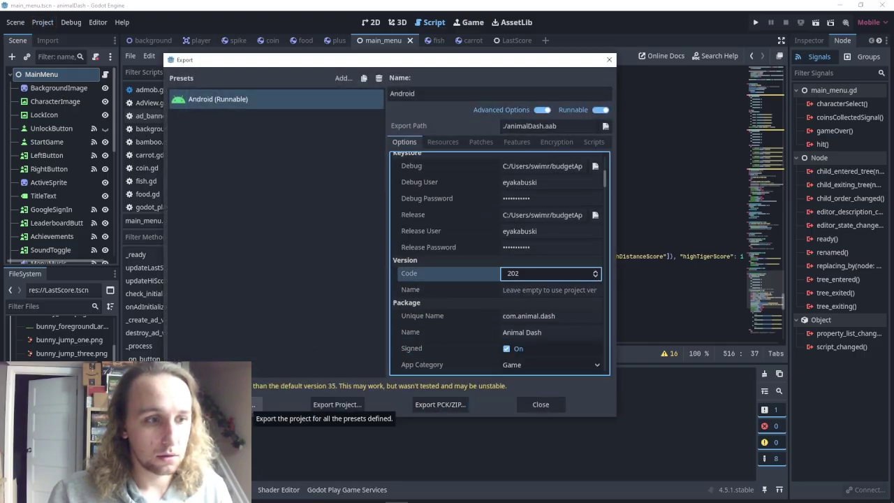
click(253, 404)
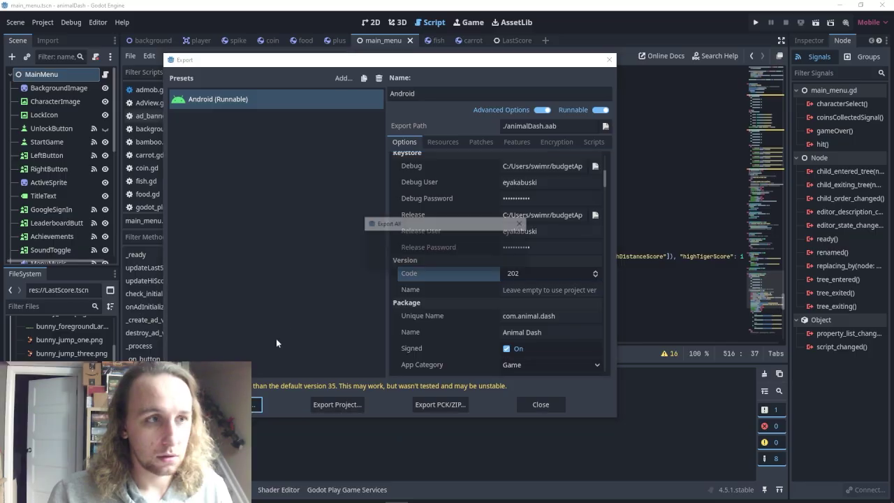
click(499, 260)
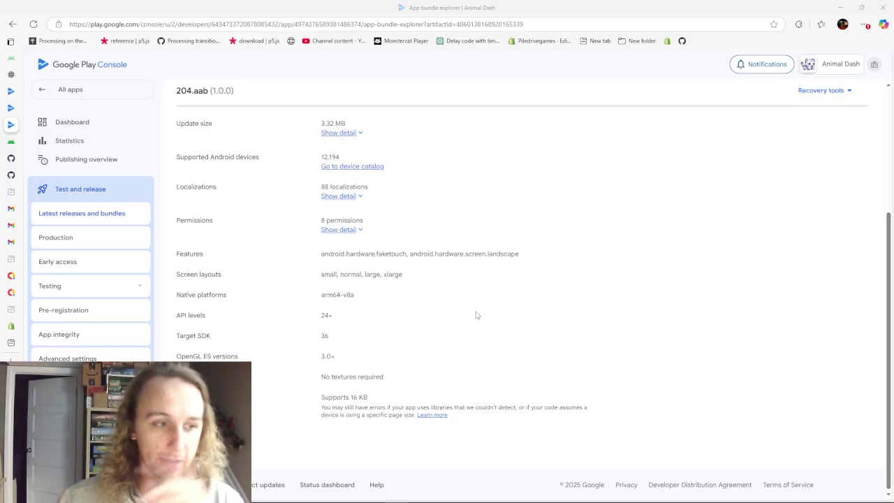
- In Google Play Console, examine the memory page size and other details of the 204.aab bundle
scroll(464, 308, up, 5)
scroll(339, 298, down, 5)
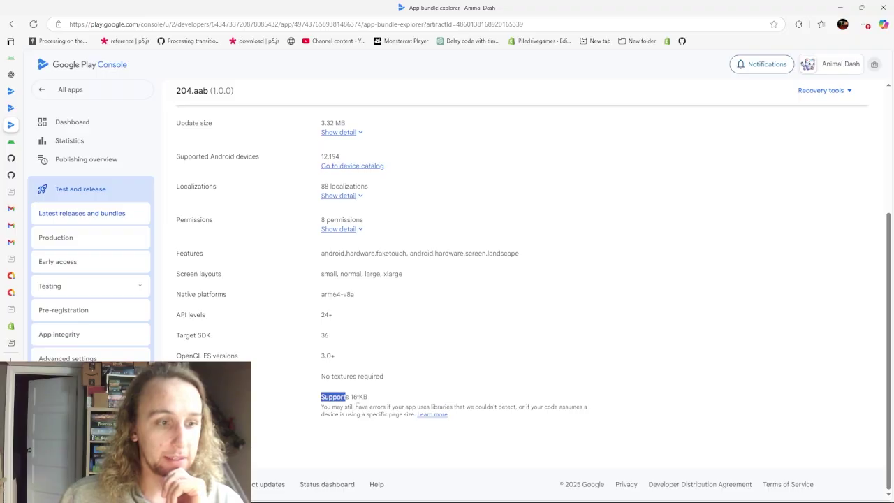
drag(344, 396, 385, 408)
drag(322, 396, 385, 414)
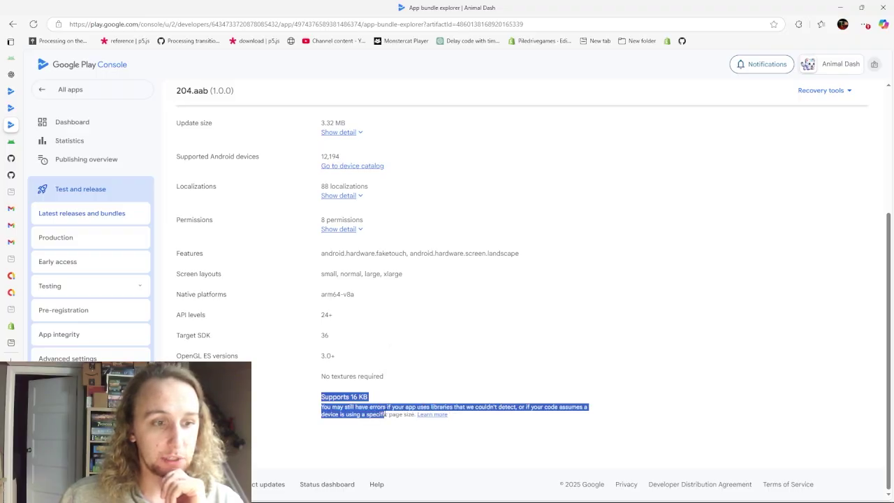
click(373, 430)
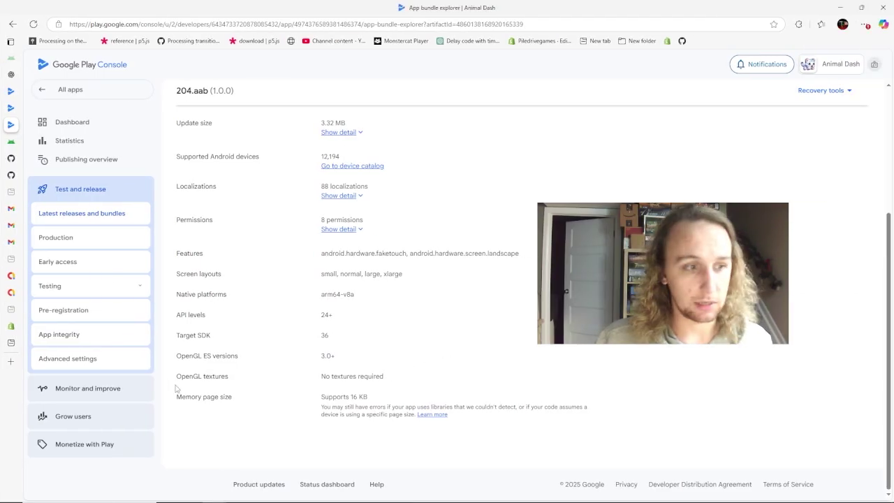
drag(177, 395, 231, 398)
click(273, 403)
drag(320, 396, 368, 397)
click(377, 400)
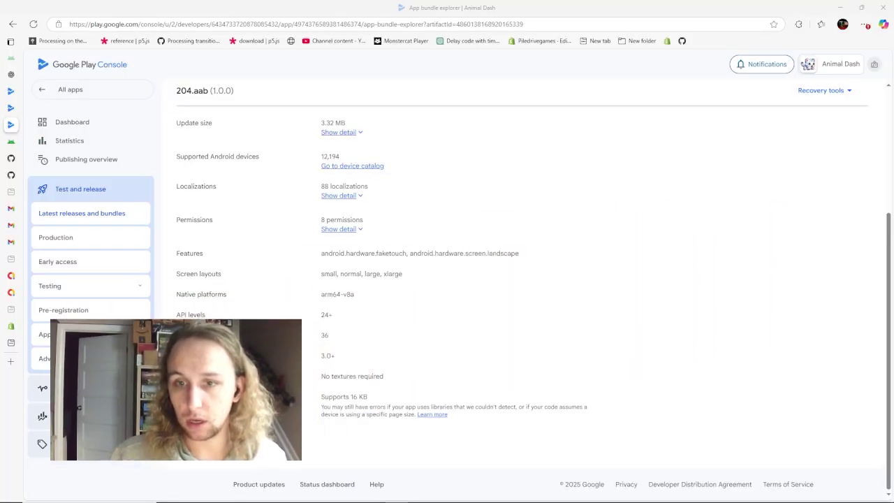
scroll(454, 296, up, 3)
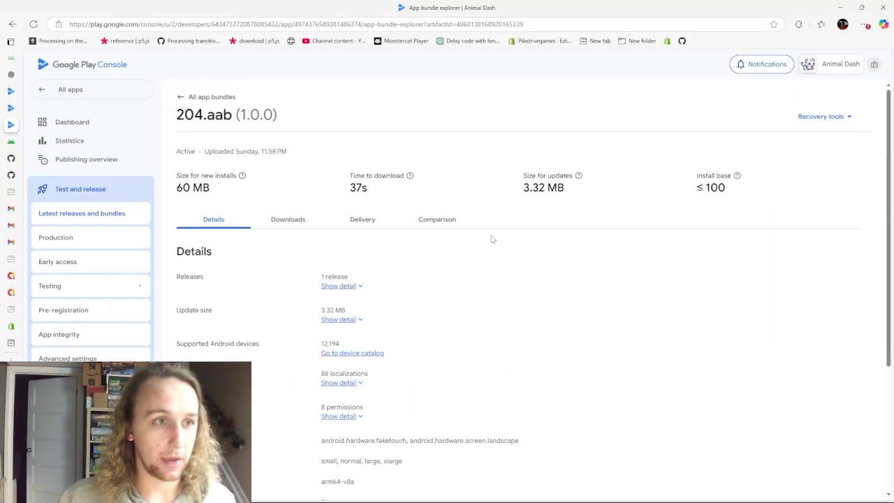
- Review Animal Dash's Production release dashboard and open the untitled draft release for editing
click(82, 242)
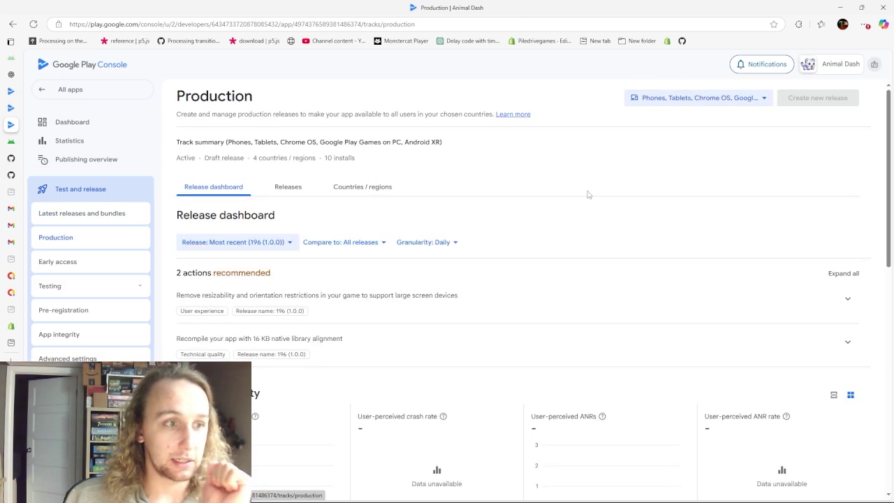
scroll(579, 276, down, 10)
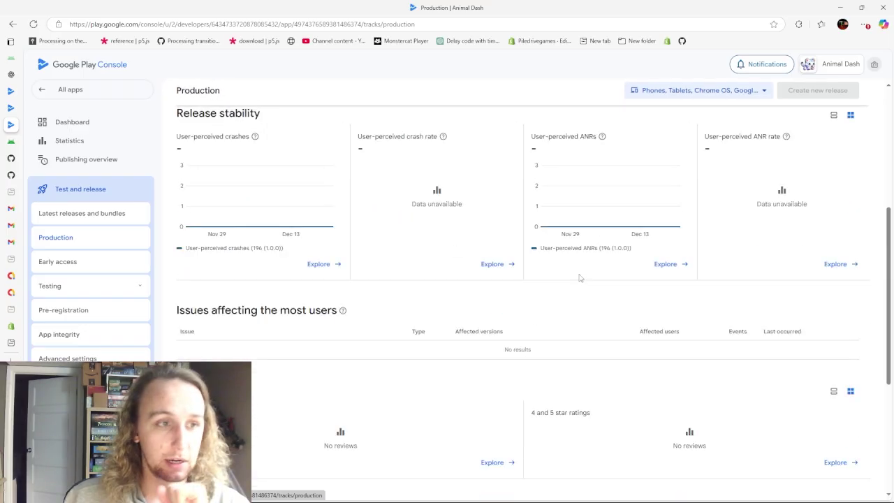
scroll(579, 278, up, 10)
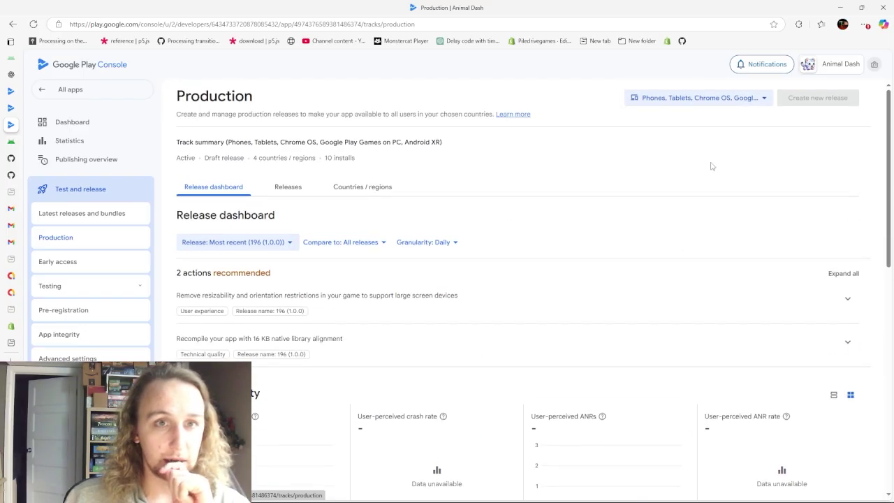
click(289, 187)
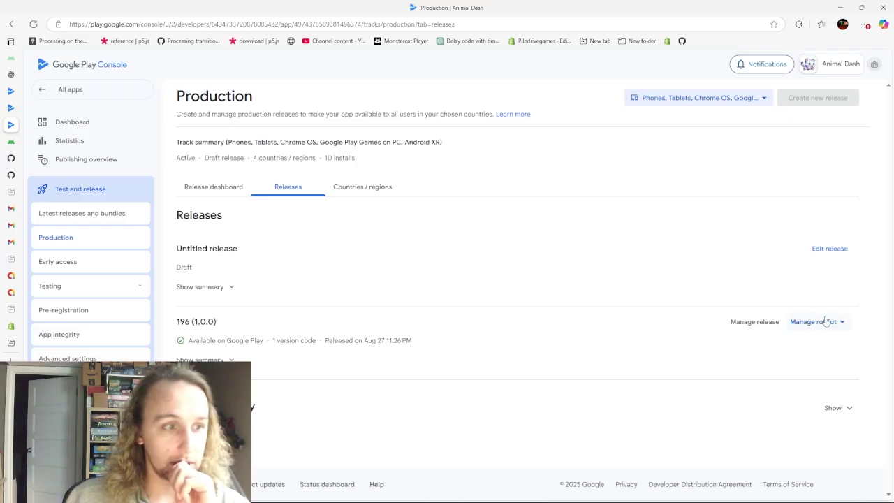
click(830, 250)
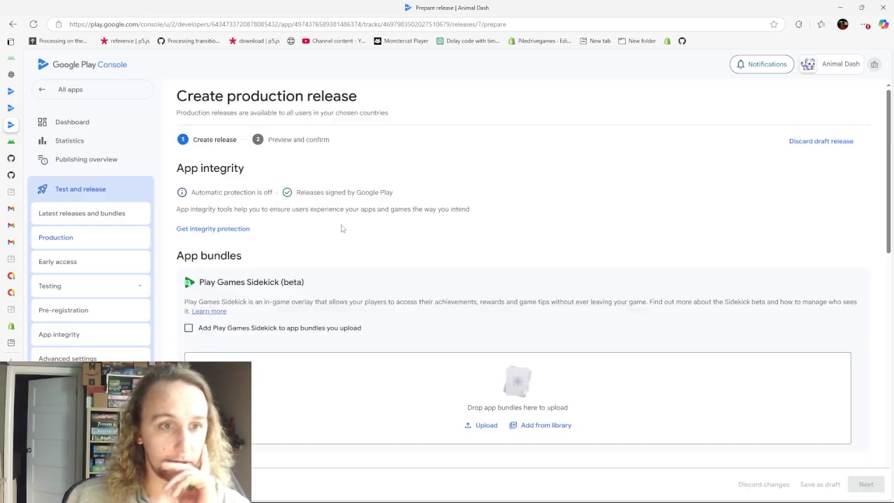
- Add the app bundle with version code 204 from the library to the production release
scroll(461, 299, down, 2)
click(548, 289)
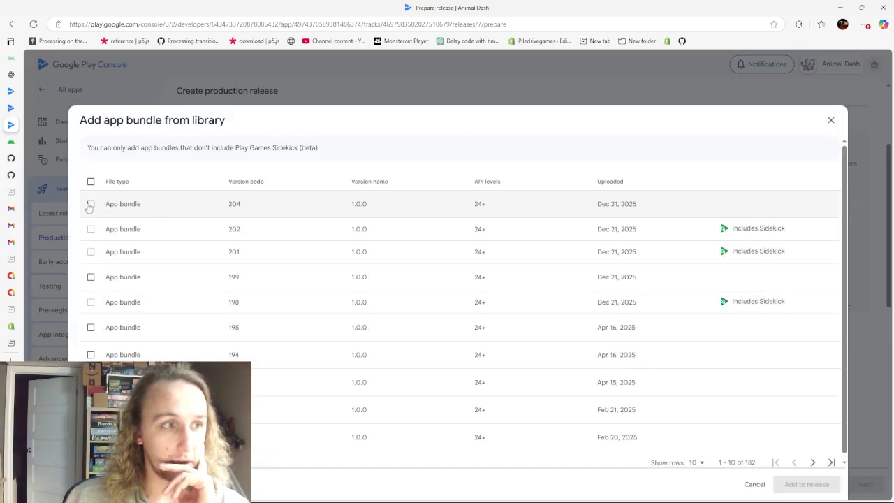
click(91, 204)
click(807, 484)
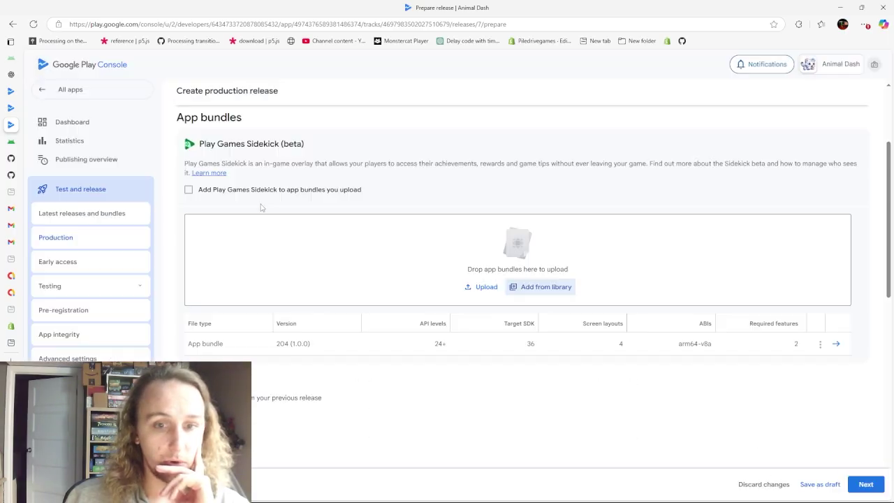
- Replace the en-US release notes placeholder with a note beginning "Continue enjoying Animal Dash with new optimization"
scroll(377, 252, down, 9)
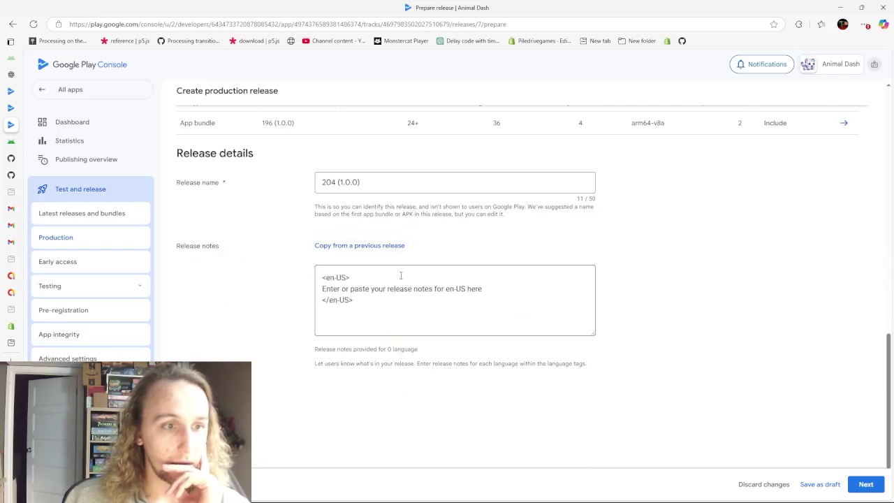
drag(487, 293, 309, 295)
text(En)
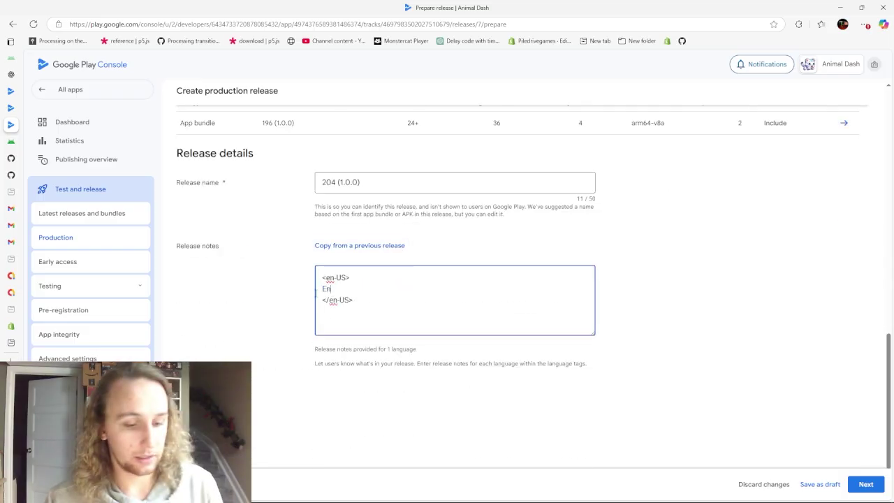
text(on)
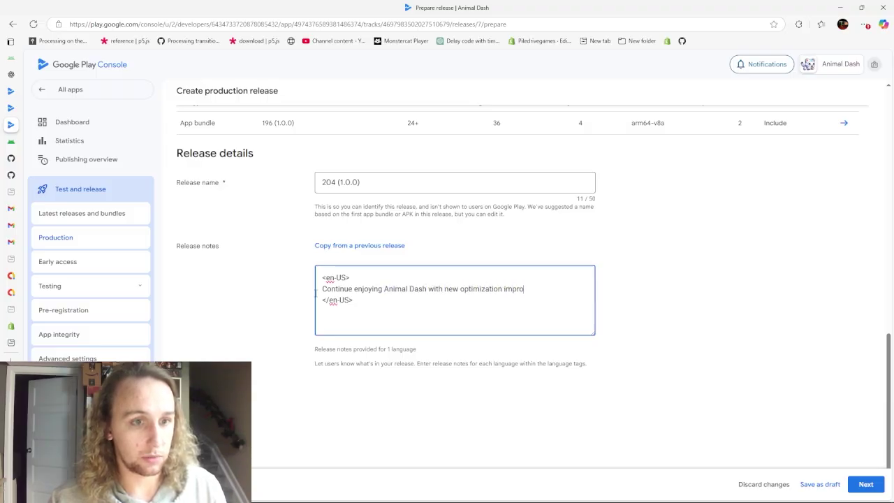
scroll(315, 294, up, 4)
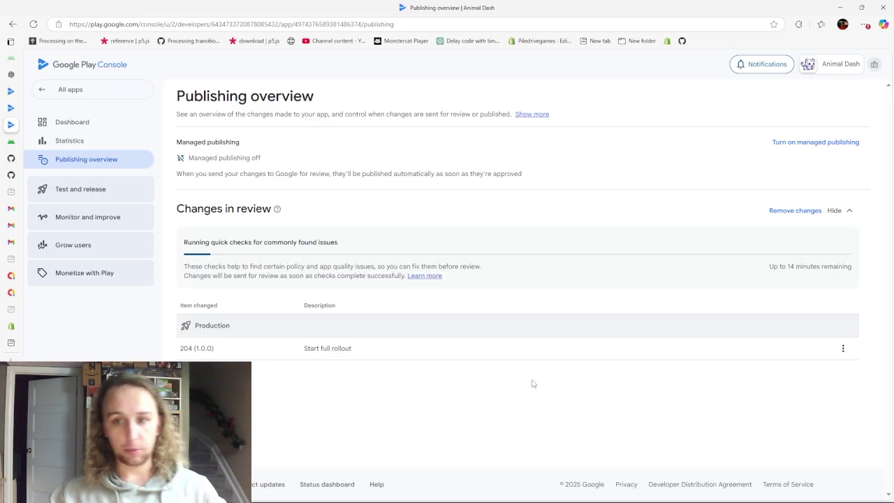
mouse_move(7, 195)
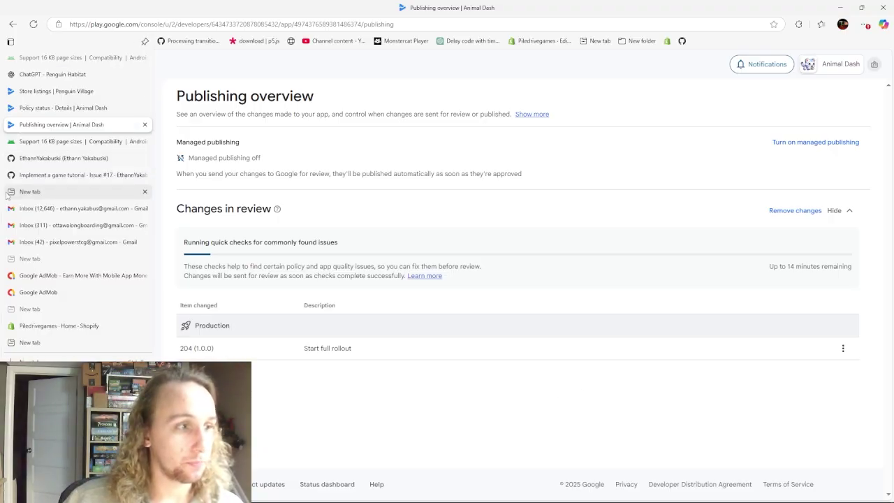
mouse_move(277, 497)
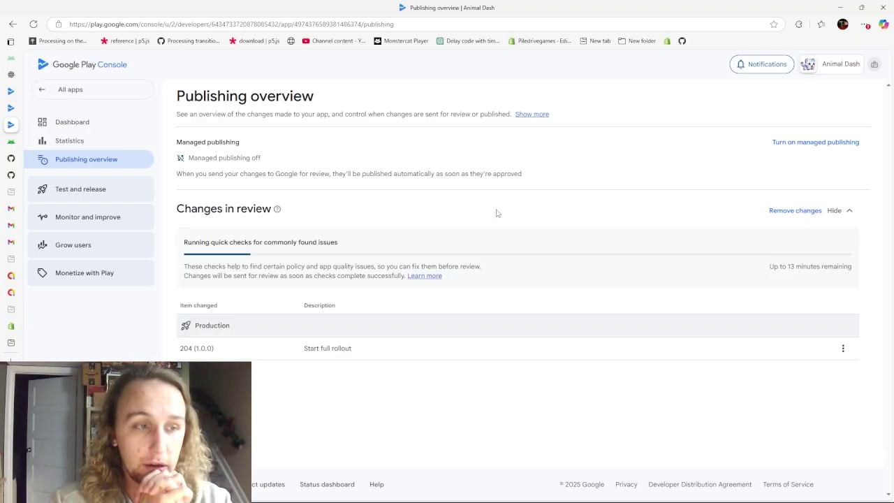
key(alt+Left)
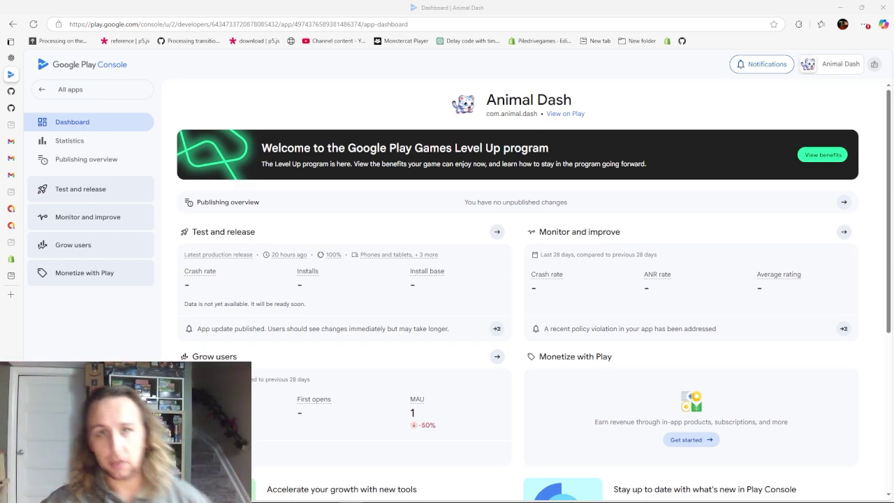
- Read Animal Dash's policy violation notification, check the Policy status page, and expand the notification again
click(767, 71)
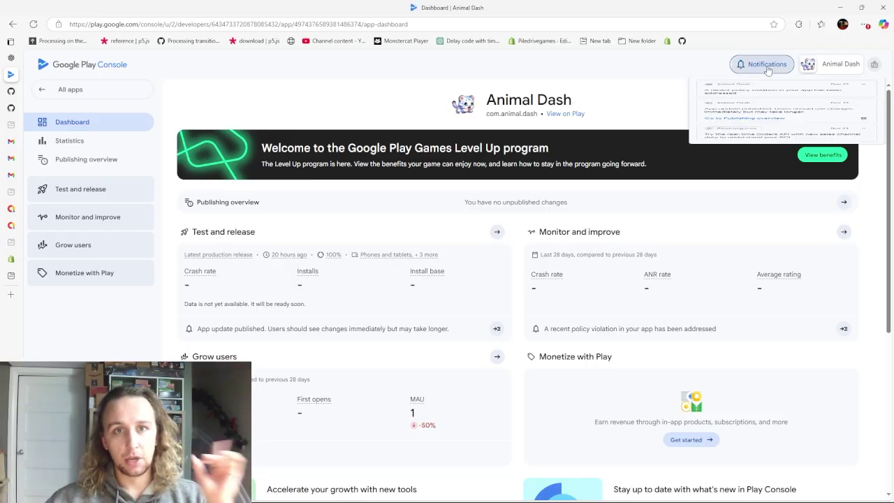
click(865, 101)
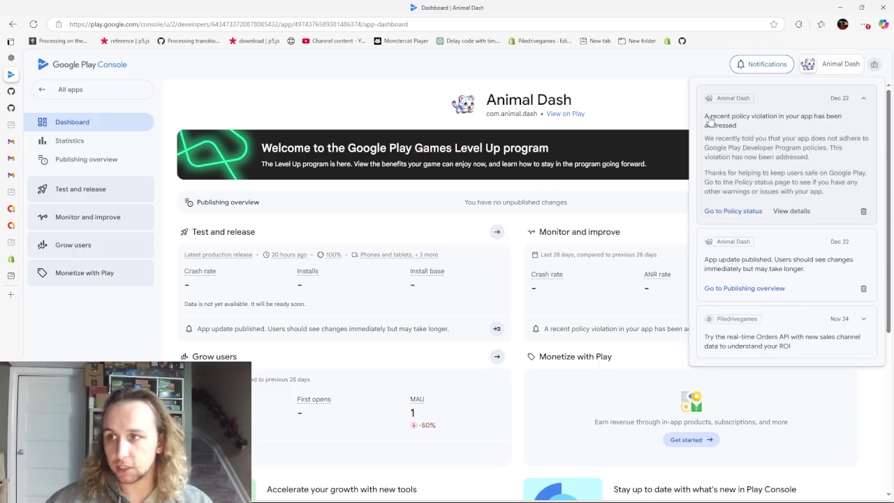
click(733, 211)
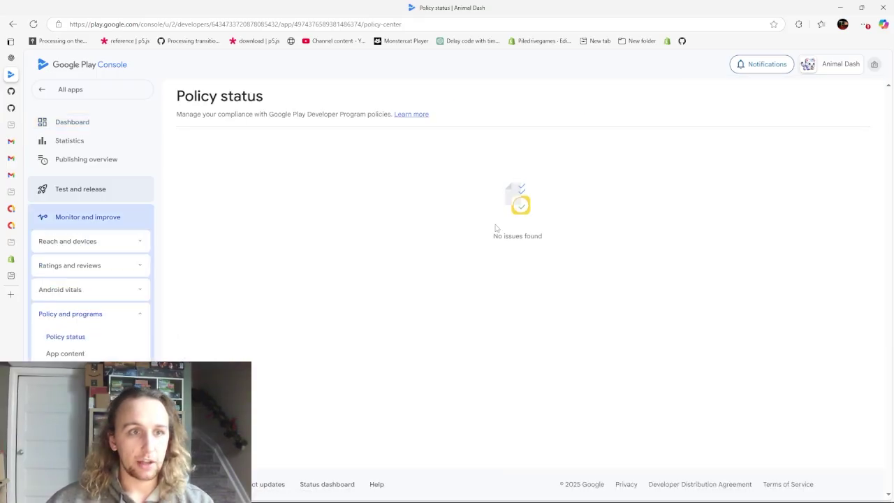
drag(184, 113, 355, 114)
click(369, 178)
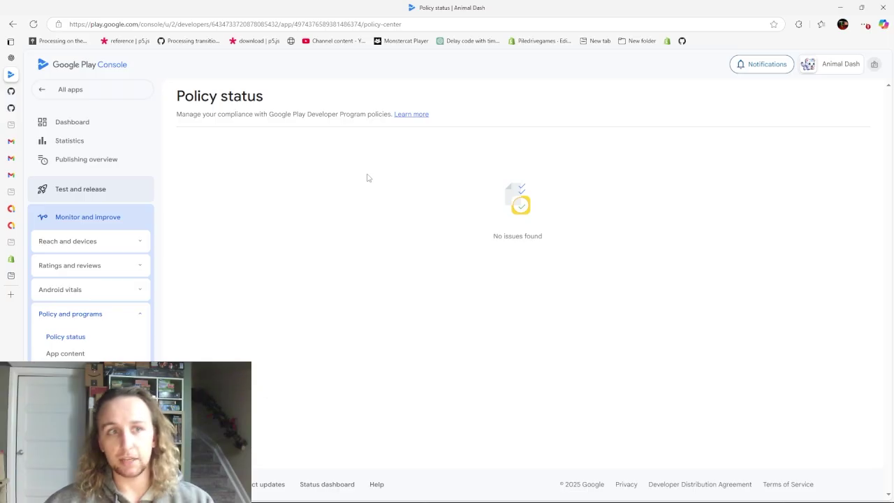
click(752, 70)
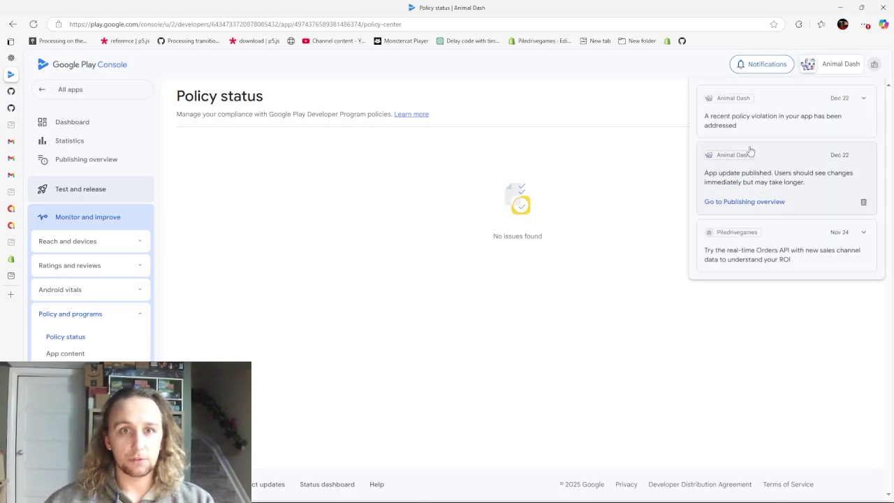
click(863, 99)
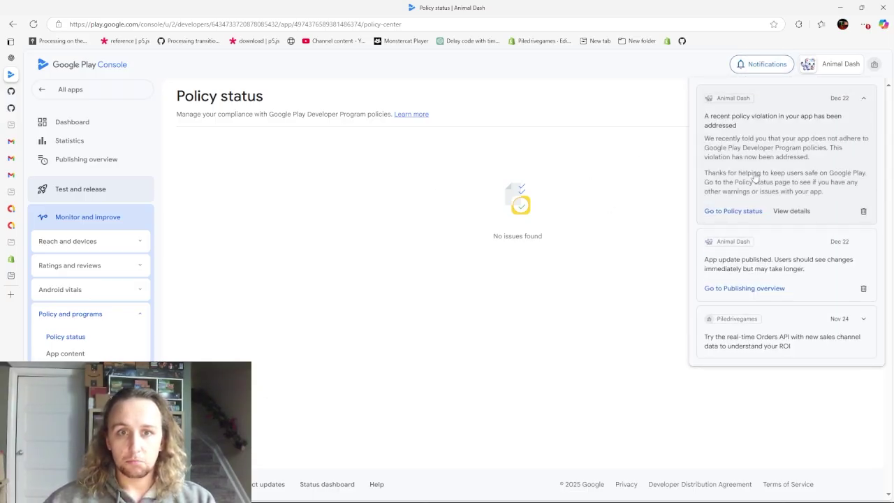